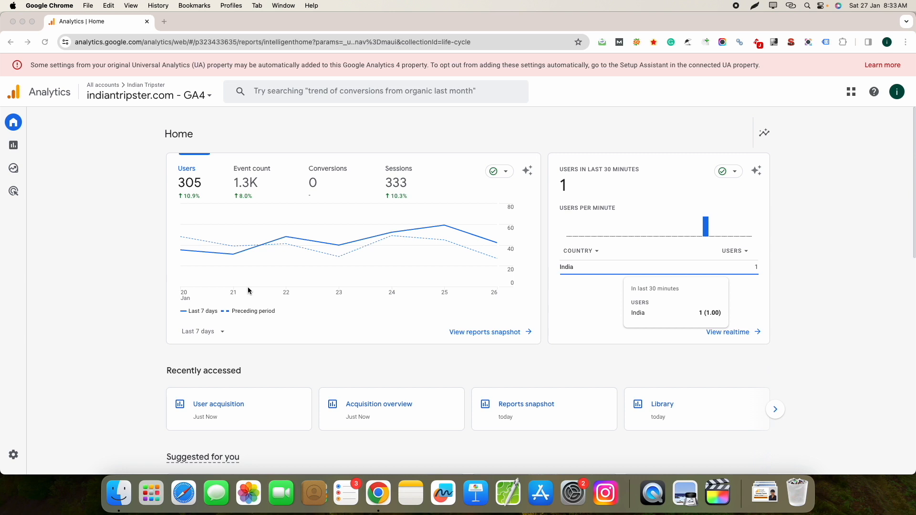
# Step: Review the Acquisition overview and the User acquisition report, including its channel group table
pyautogui.click(209, 245)
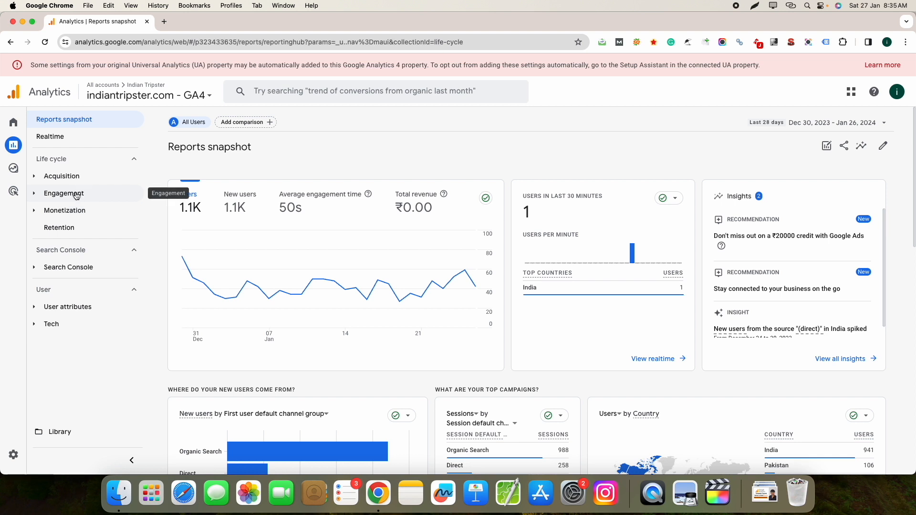
pyautogui.click(34, 178)
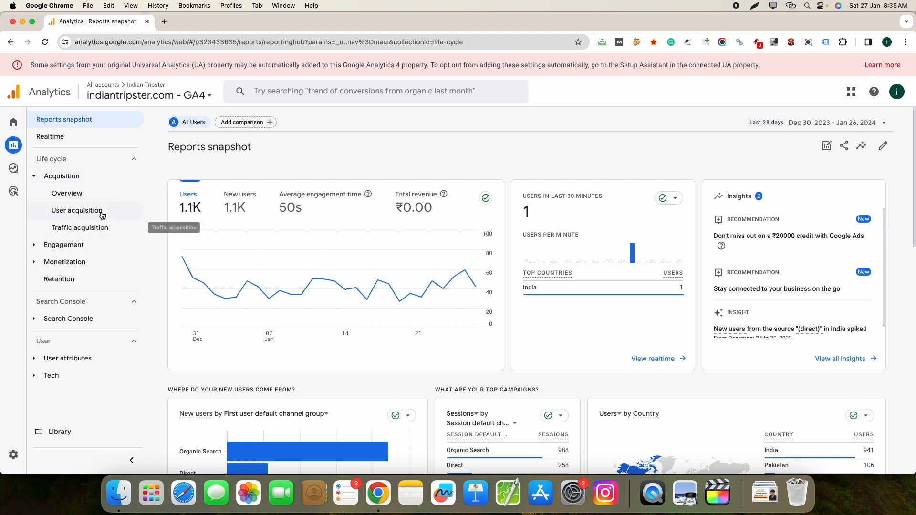
pyautogui.click(73, 196)
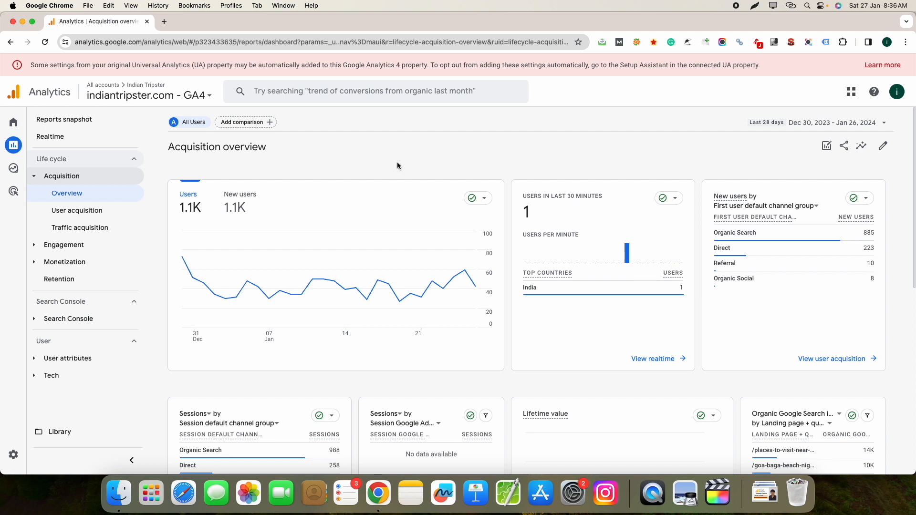
pyautogui.click(77, 211)
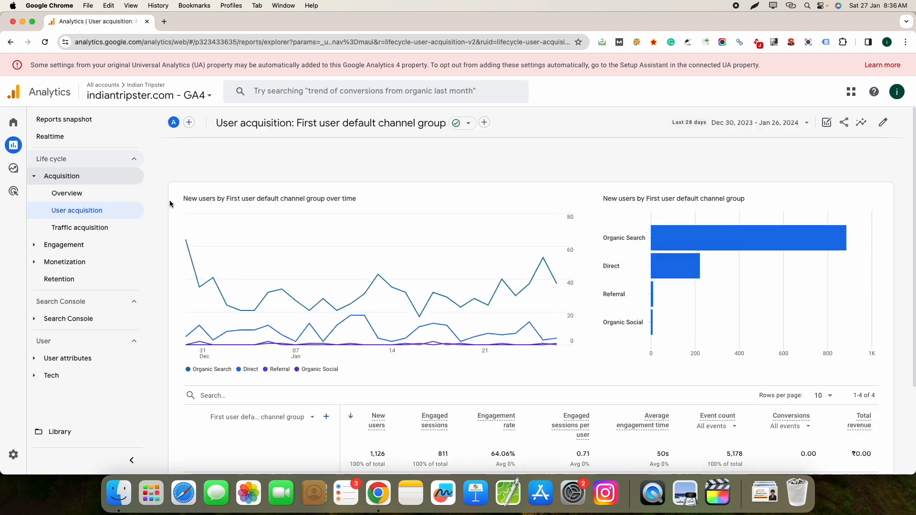
pyautogui.scroll(-5, 169, 202)
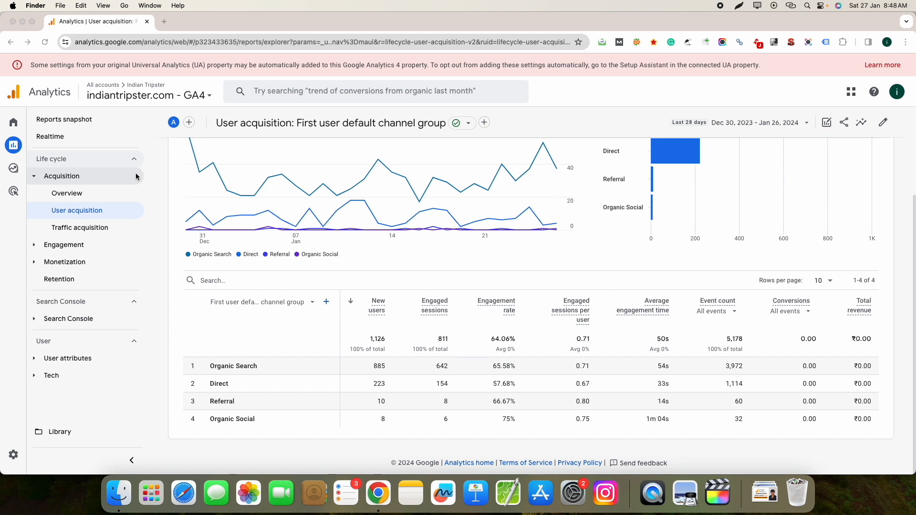
# Step: Open the report library
pyautogui.click(58, 436)
pyautogui.click(58, 436)
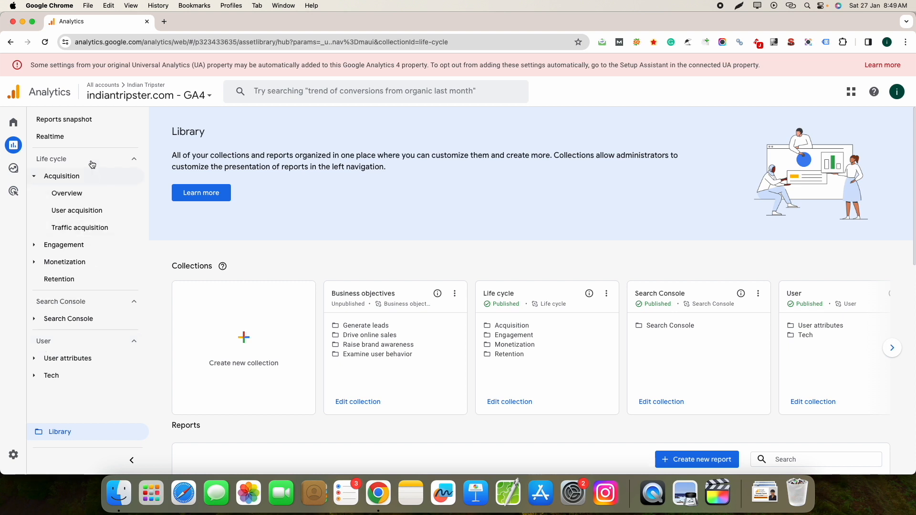
# Step: Publish the Business objectives collection and unpublish it again
pyautogui.moveTo(30, 156)
pyautogui.click(455, 294)
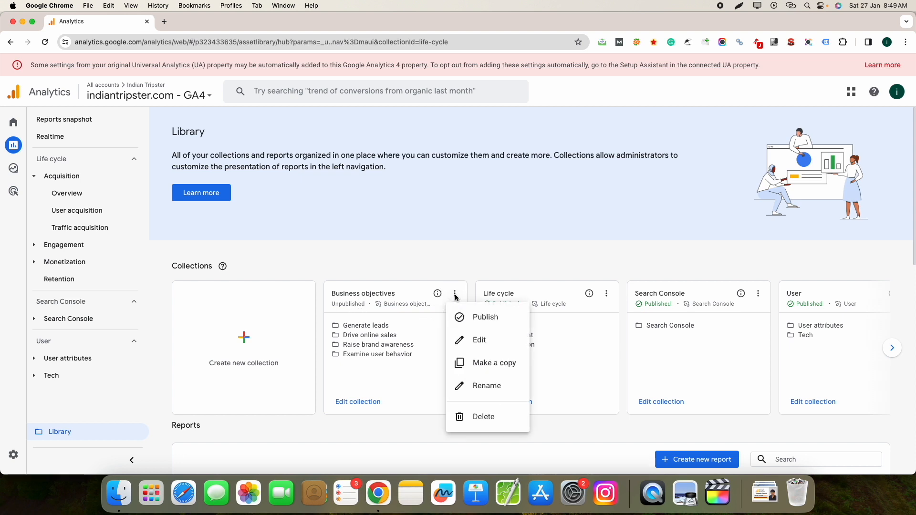
pyautogui.click(471, 319)
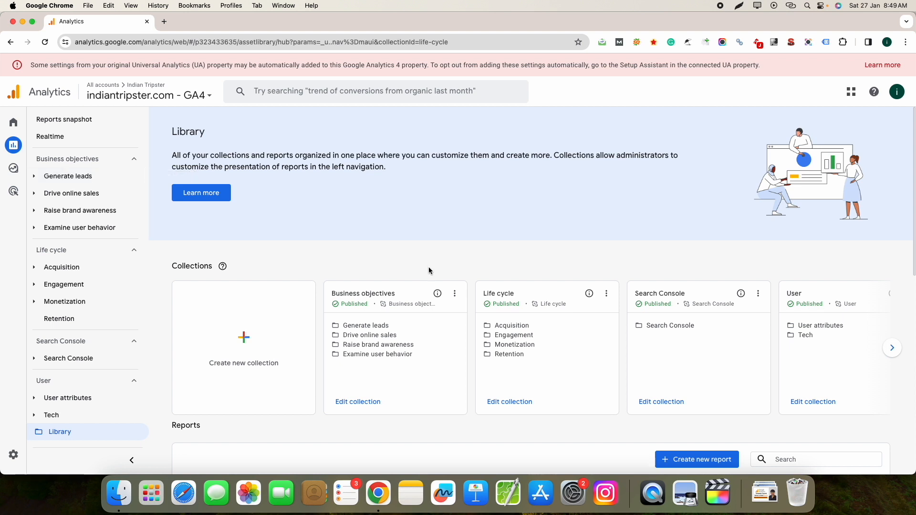
pyautogui.click(455, 295)
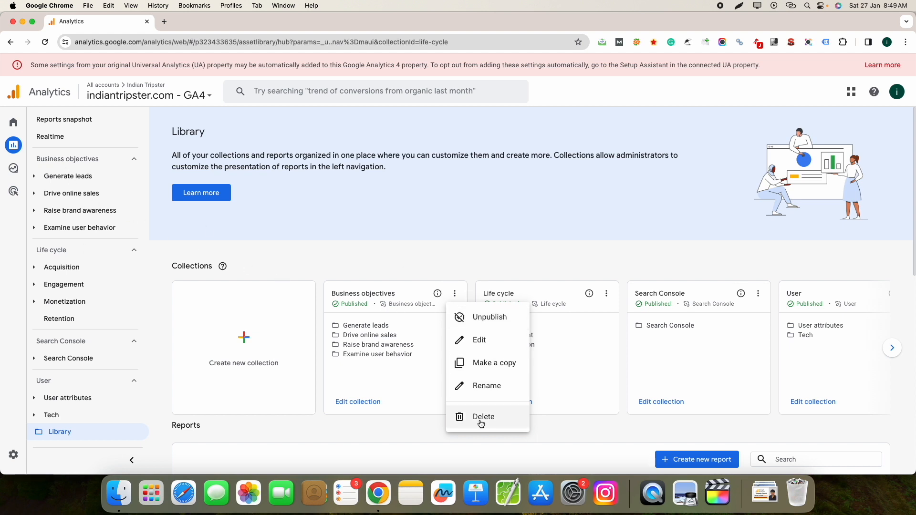
pyautogui.click(488, 320)
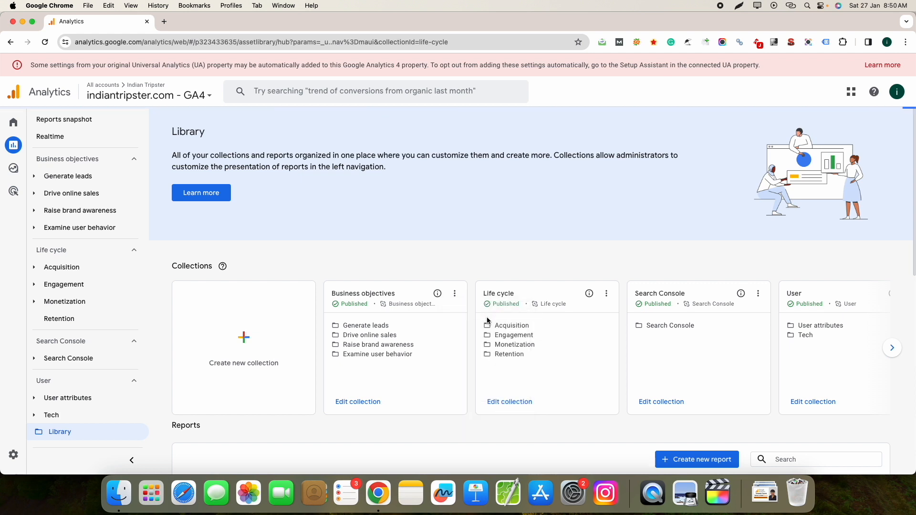
# Step: Create a blank report collection named "Tripster Traffic" and dismiss the customization guide
pyautogui.scroll(-2, 386, 199)
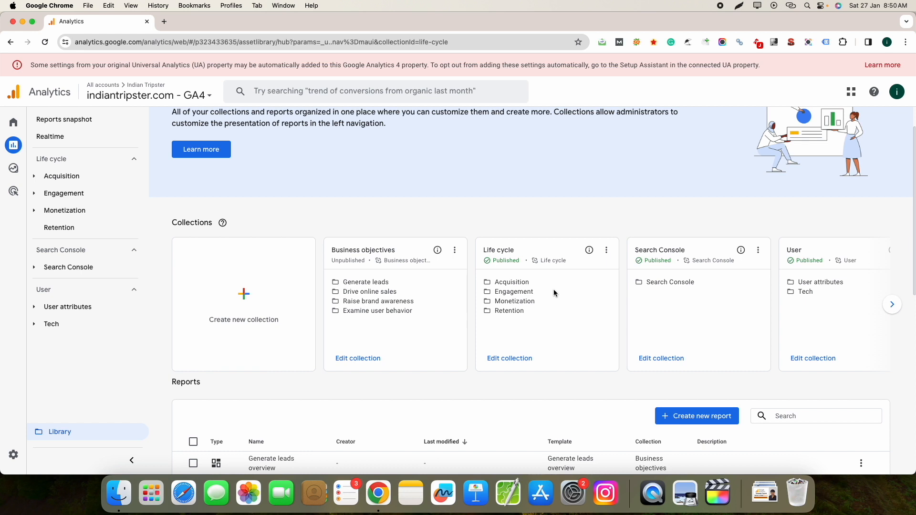
pyautogui.click(260, 283)
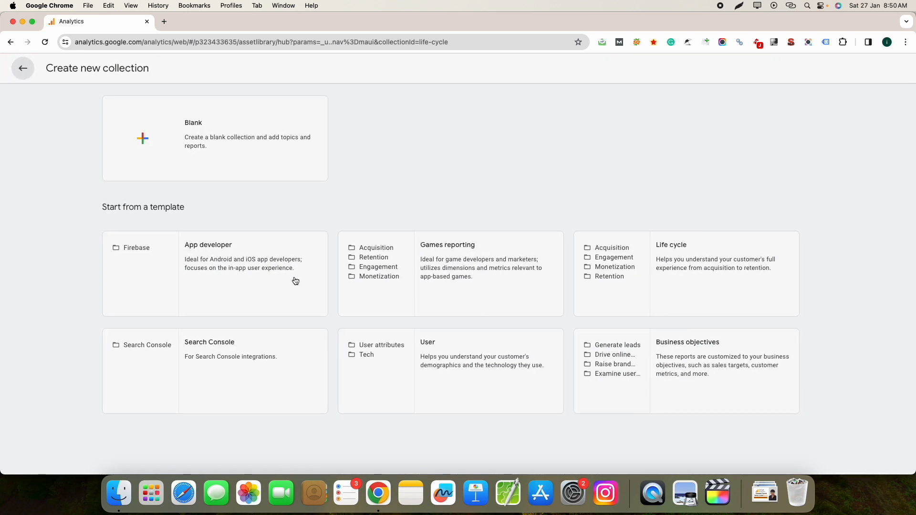
pyautogui.click(194, 135)
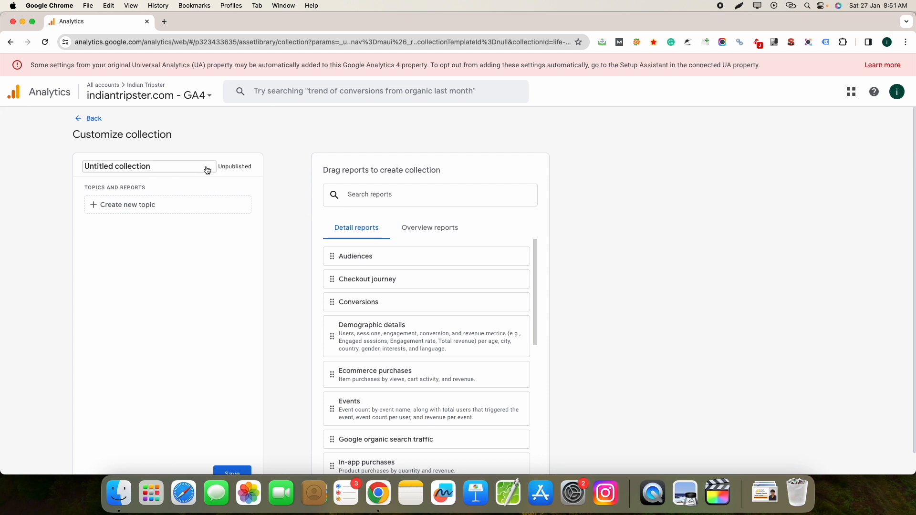
pyautogui.click(105, 165)
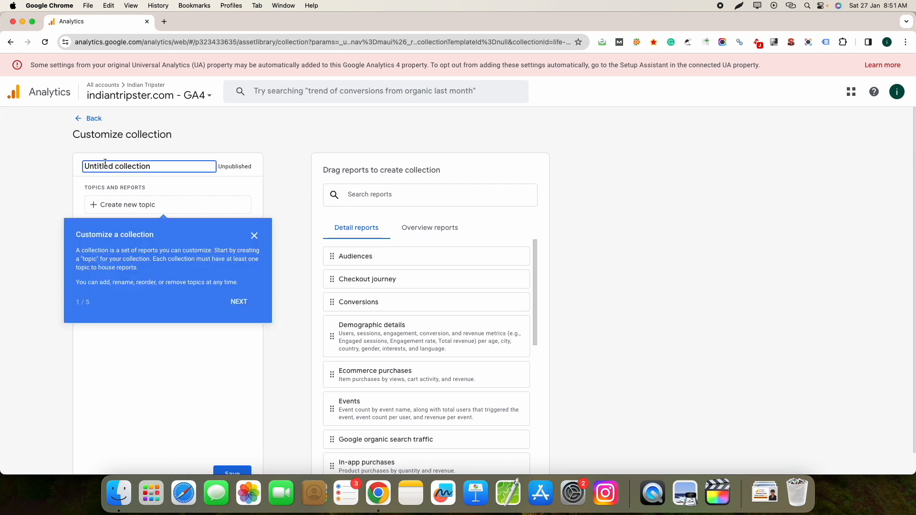
pyautogui.tripleClick(105, 163)
pyautogui.press('BackSpace')
pyautogui.write('t')
pyautogui.press('BackSpace')
pyautogui.write('Tripster Traffic')
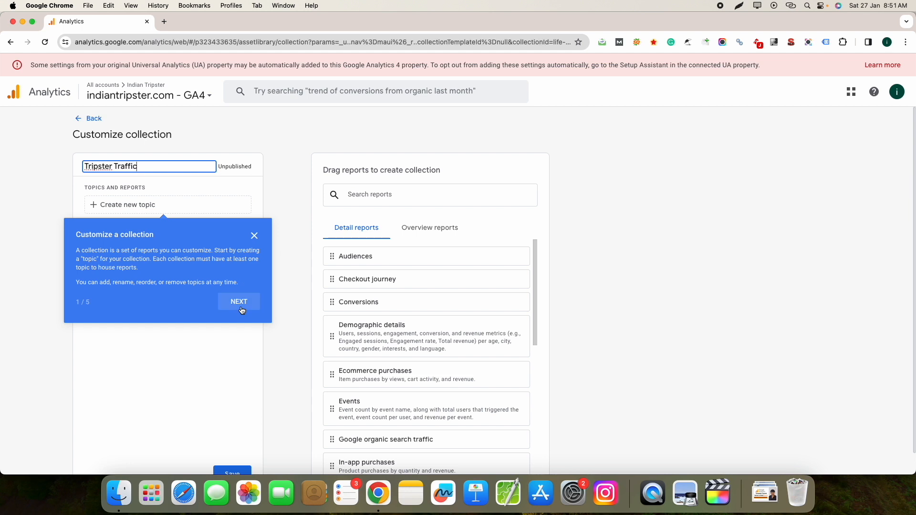
pyautogui.click(255, 236)
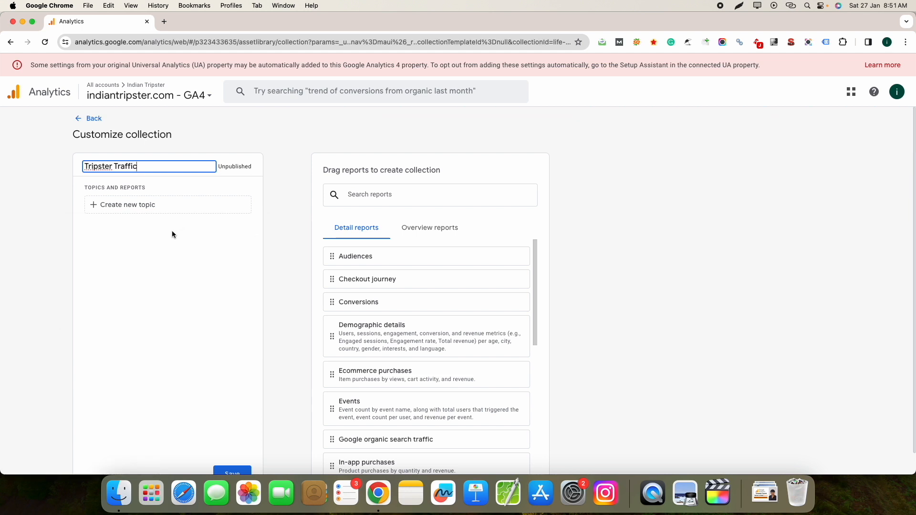
# Step: Add a topic named "Traffic" to the Tripster Traffic collection
pyautogui.click(121, 210)
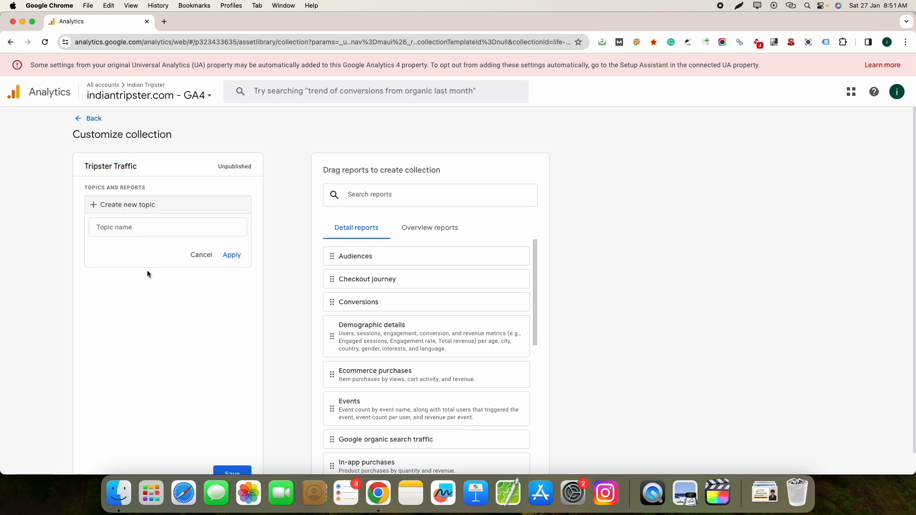
pyautogui.click(148, 231)
pyautogui.click(149, 231)
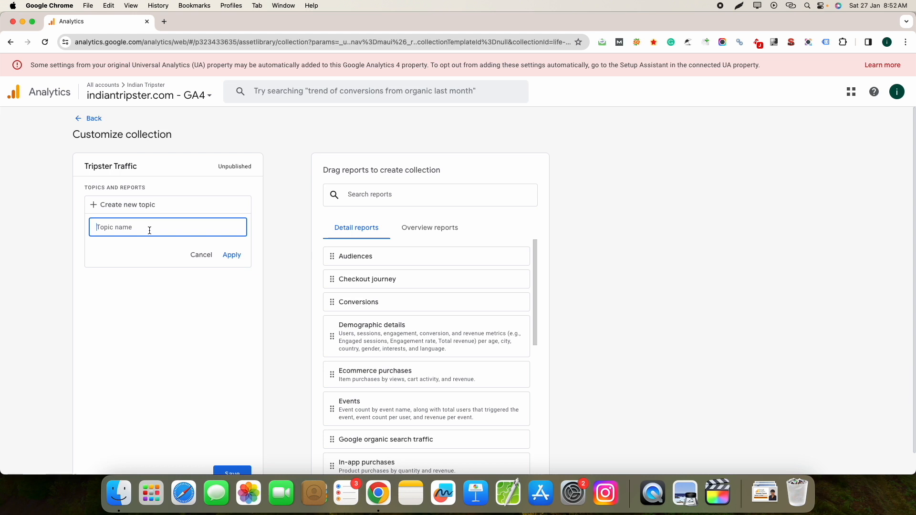
pyautogui.write('Traf')
pyautogui.write('fi')
pyautogui.write('fic')
pyautogui.click(231, 255)
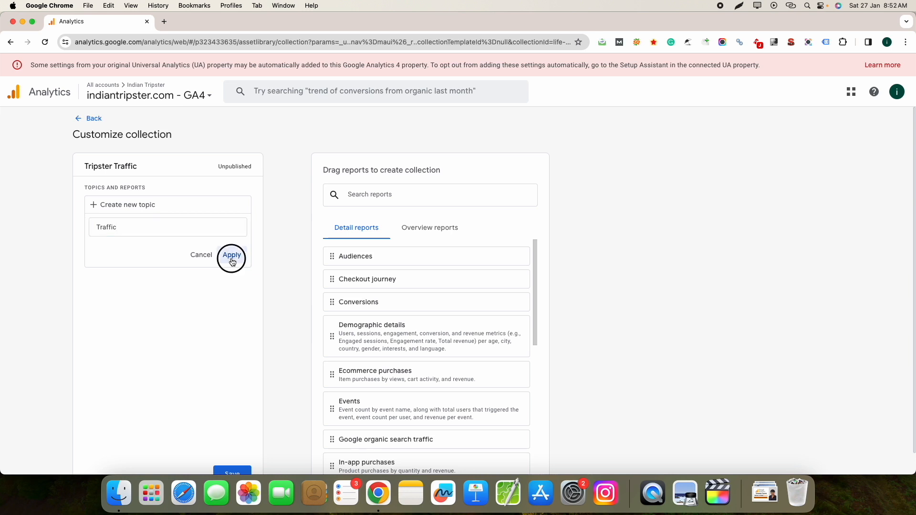
# Step: Add a second topic named "Conversion" to the collection
pyautogui.click(141, 278)
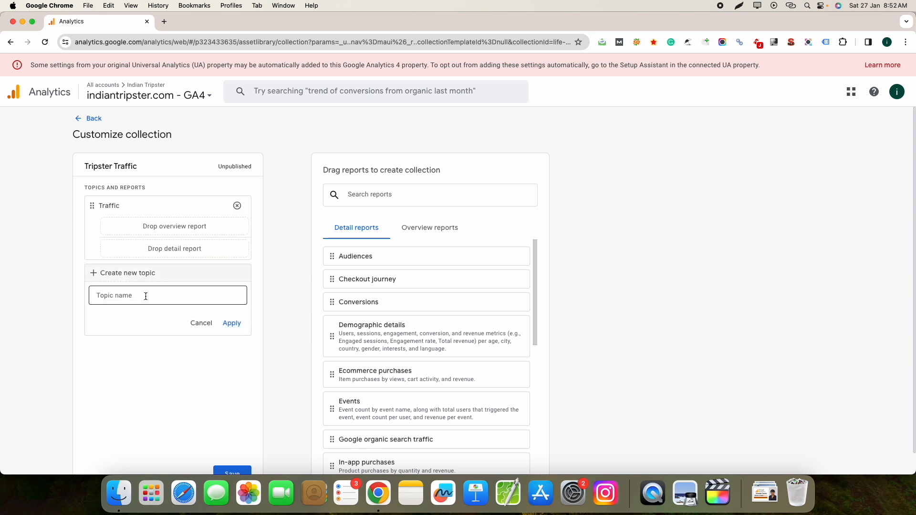
pyautogui.click(146, 295)
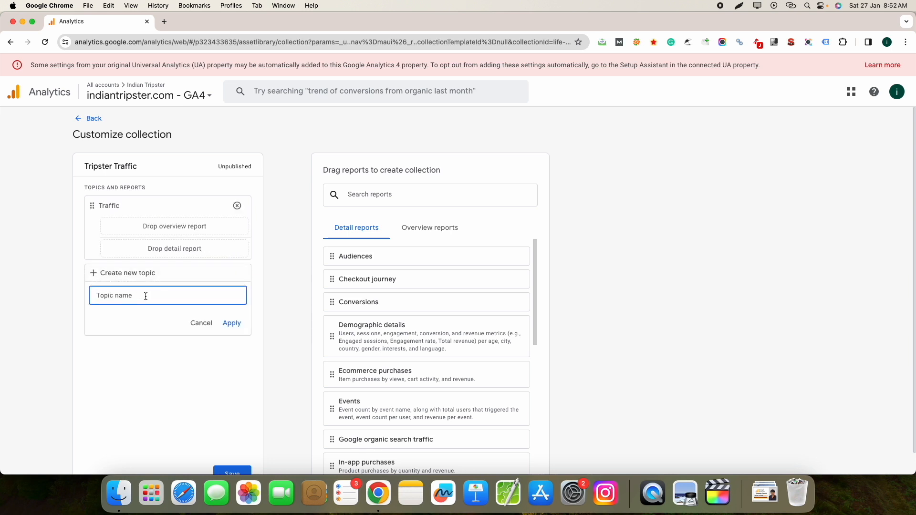
pyautogui.write('Conversions')
pyautogui.click(238, 324)
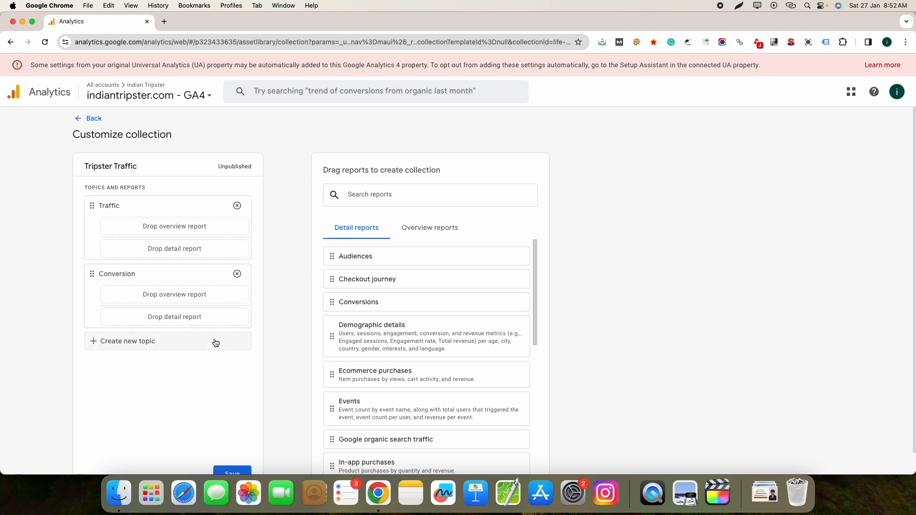
# Step: Add the Audiences and Conversions detail reports to the Traffic topic
pyautogui.scroll(-1, 286, 315)
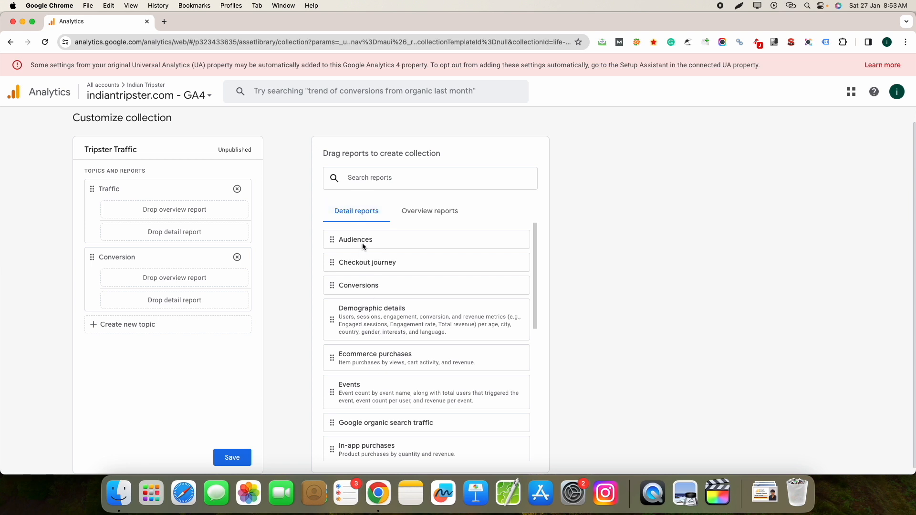
pyautogui.moveTo(365, 240); pyautogui.dragTo(141, 238)
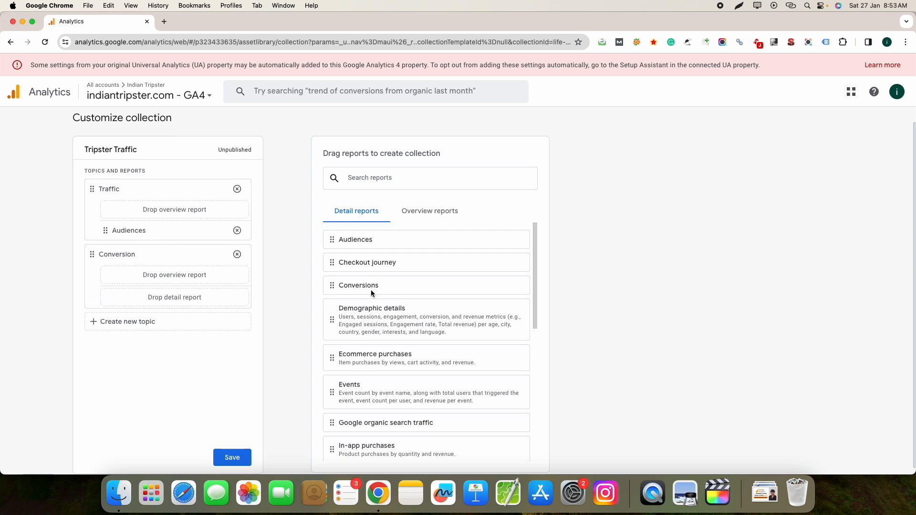
pyautogui.moveTo(376, 284); pyautogui.dragTo(146, 255)
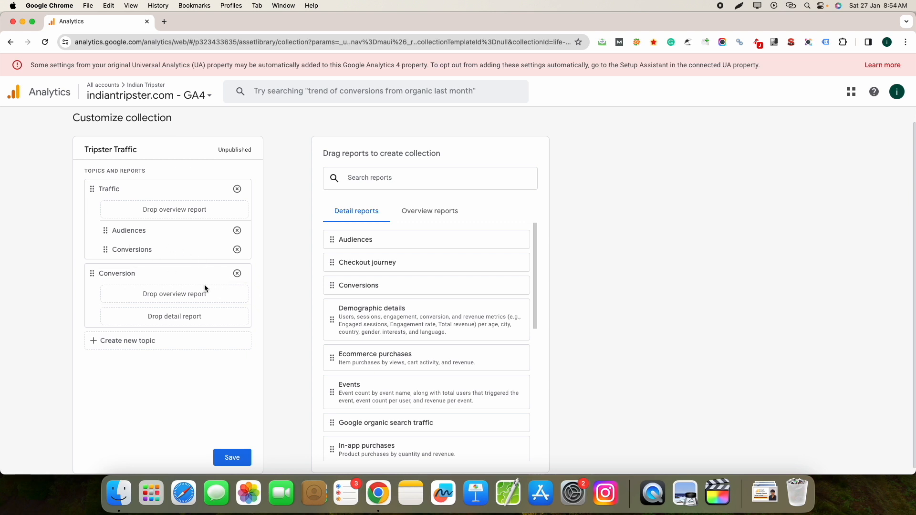
# Step: Set Acquisition overview as the Traffic topic's overview report and save the collection
pyautogui.click(434, 219)
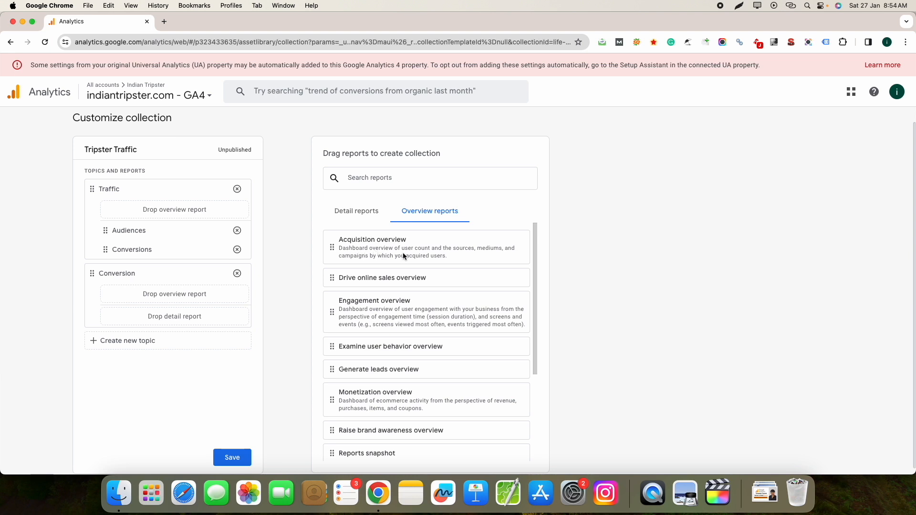
pyautogui.moveTo(402, 248); pyautogui.dragTo(201, 209)
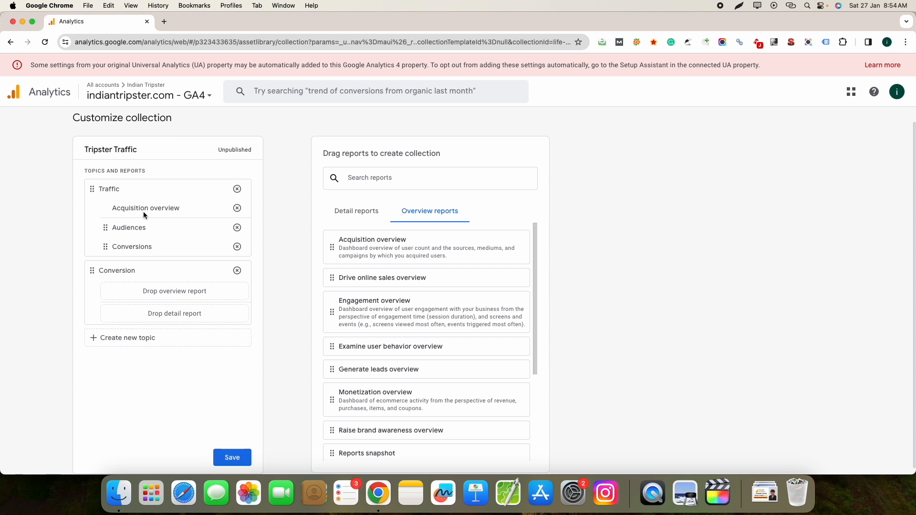
pyautogui.scroll(-1, 181, 239)
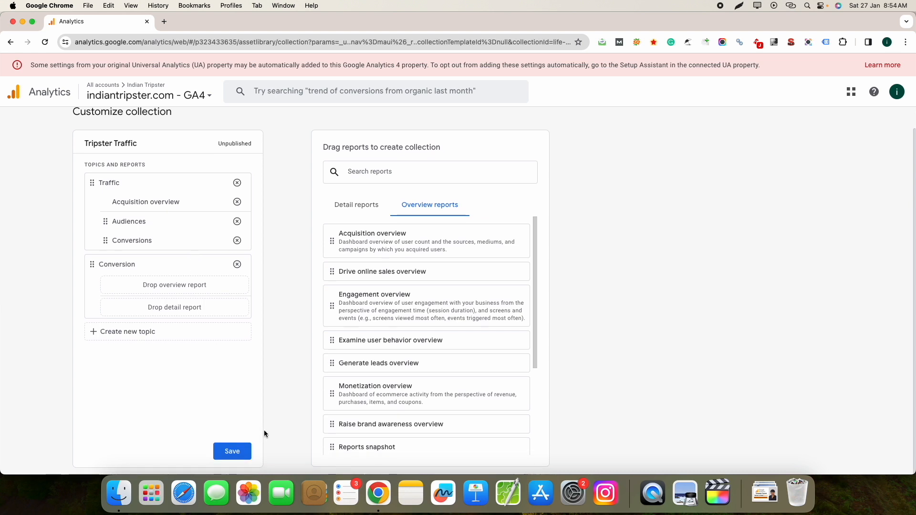
pyautogui.click(244, 453)
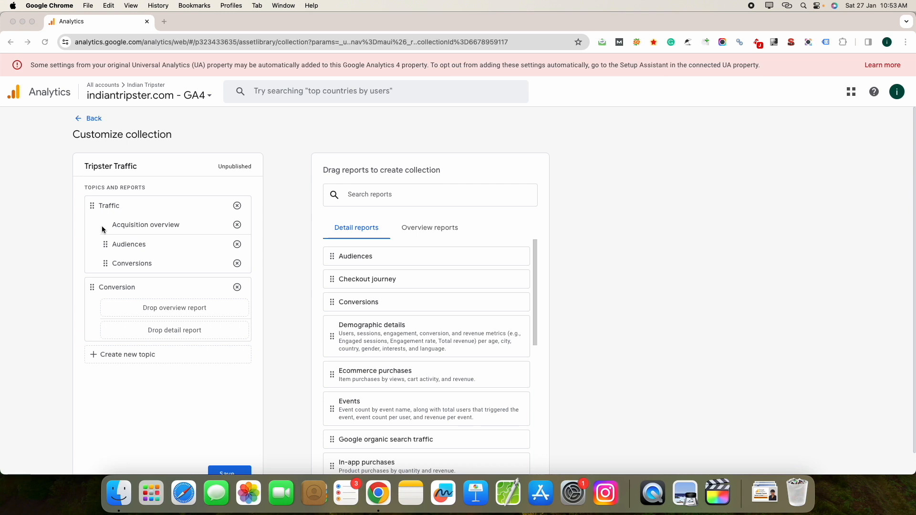
# Step: Return to the library and examine the types of new report offered and the list of existing reports
pyautogui.click(91, 118)
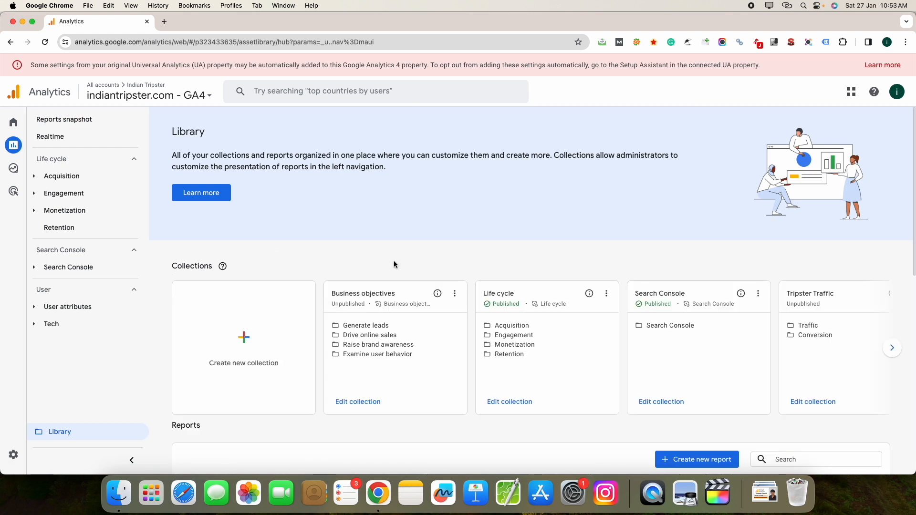
pyautogui.scroll(-5, 425, 226)
pyautogui.scroll(-2, 426, 231)
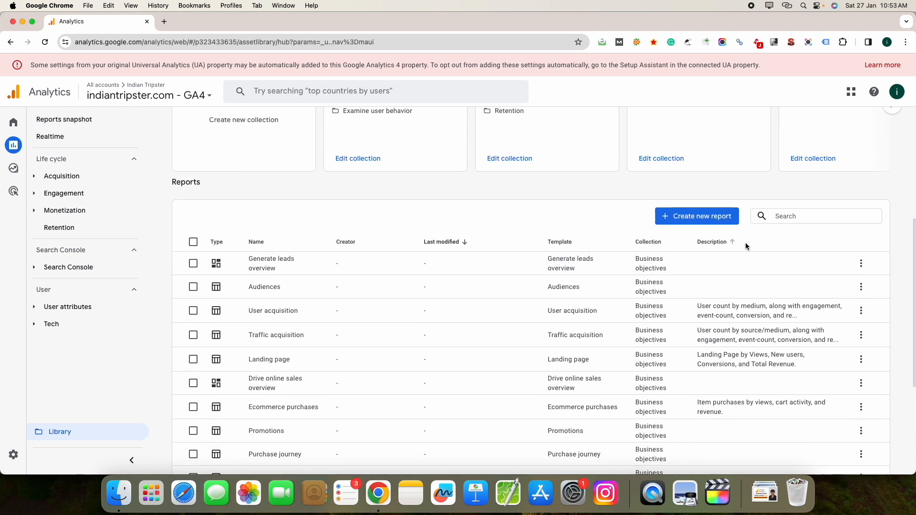
pyautogui.click(684, 222)
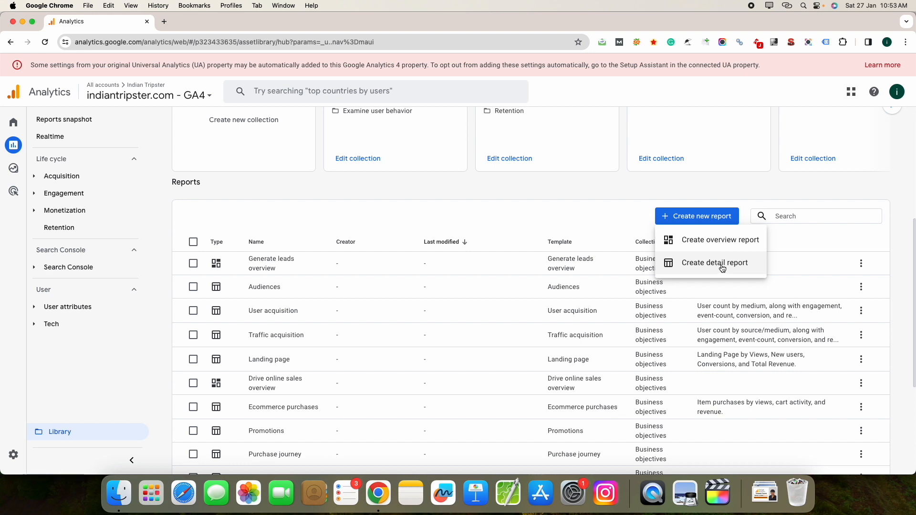
pyautogui.click(624, 216)
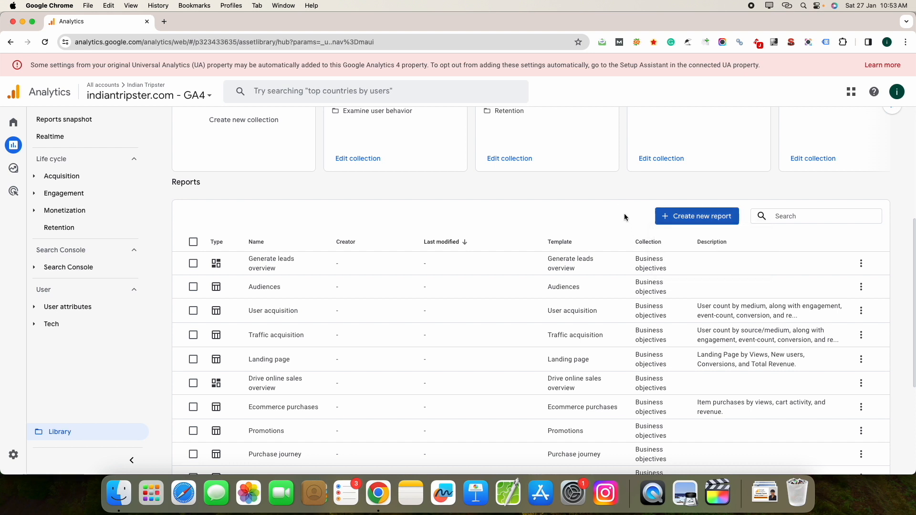
pyautogui.scroll(-1, 377, 229)
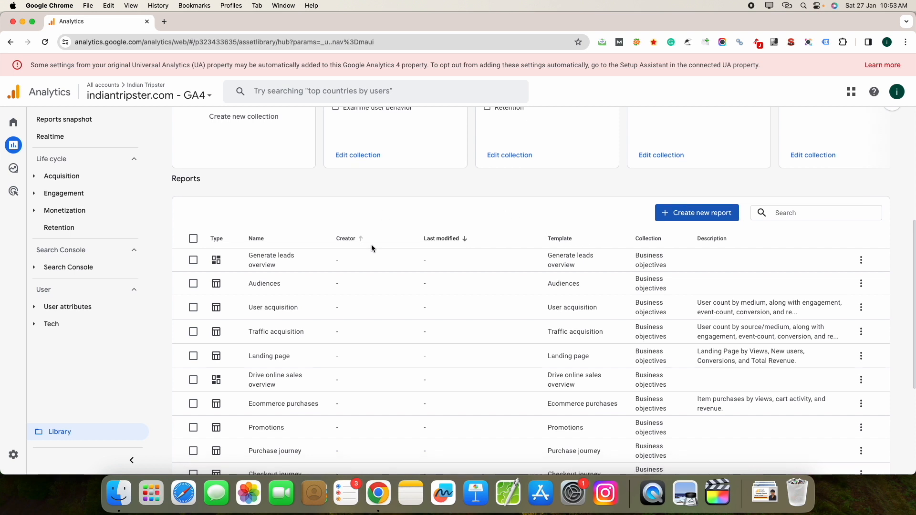
pyautogui.scroll(-5, 371, 245)
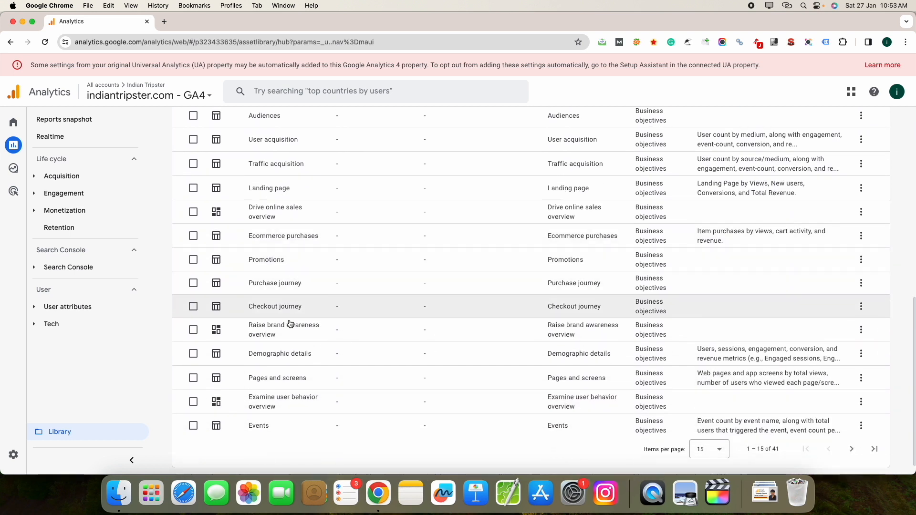
# Step: Open the User acquisition report from the library's report list for customization
pyautogui.scroll(8, 297, 411)
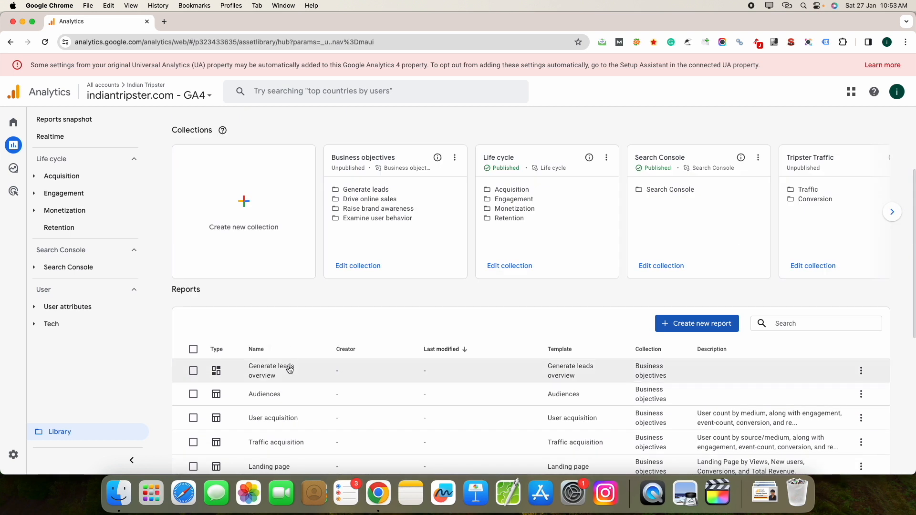
pyautogui.scroll(-5, 290, 370)
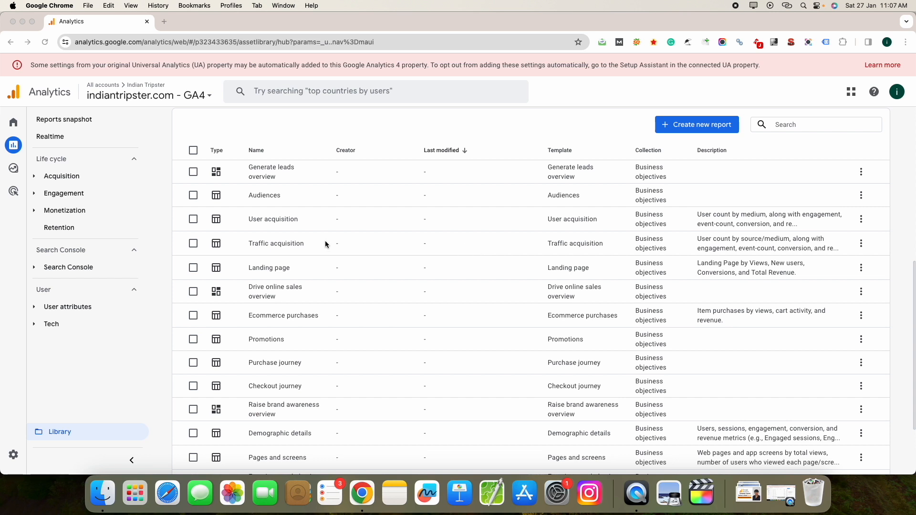
pyautogui.click(273, 222)
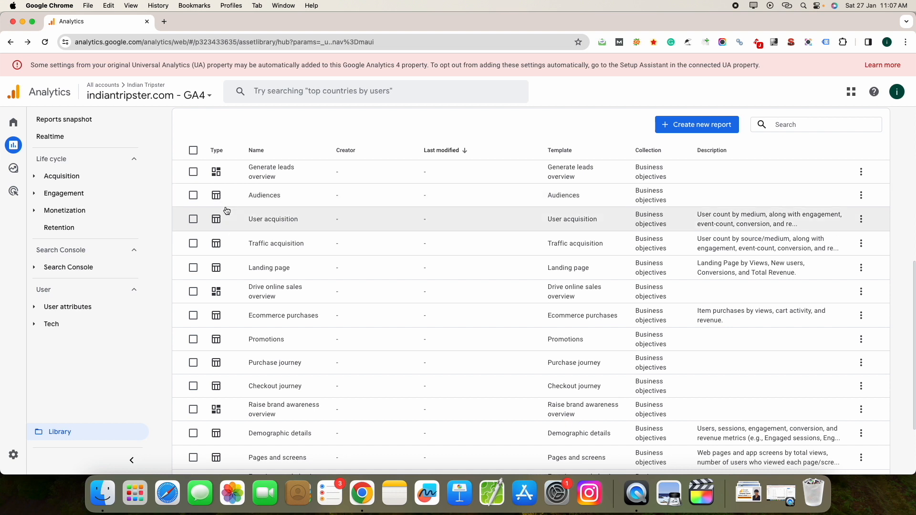
pyautogui.scroll(4, 322, 231)
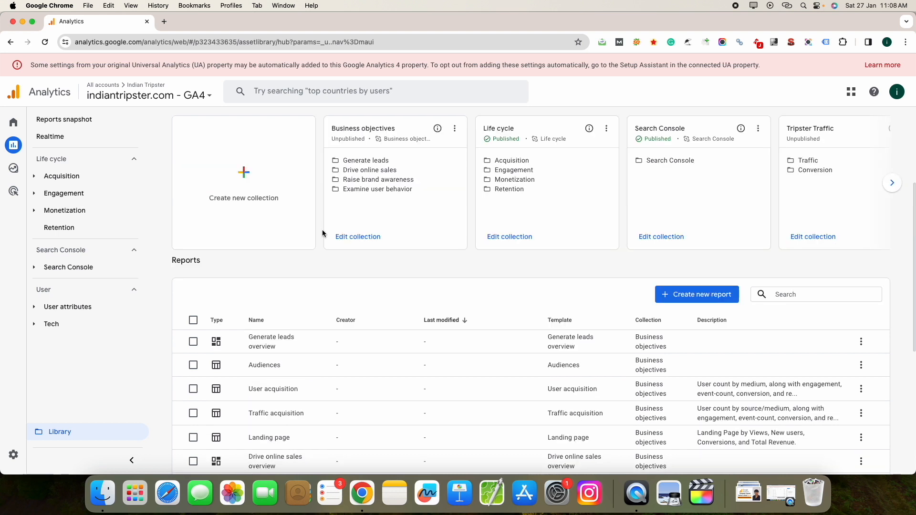
pyautogui.scroll(-2, 321, 236)
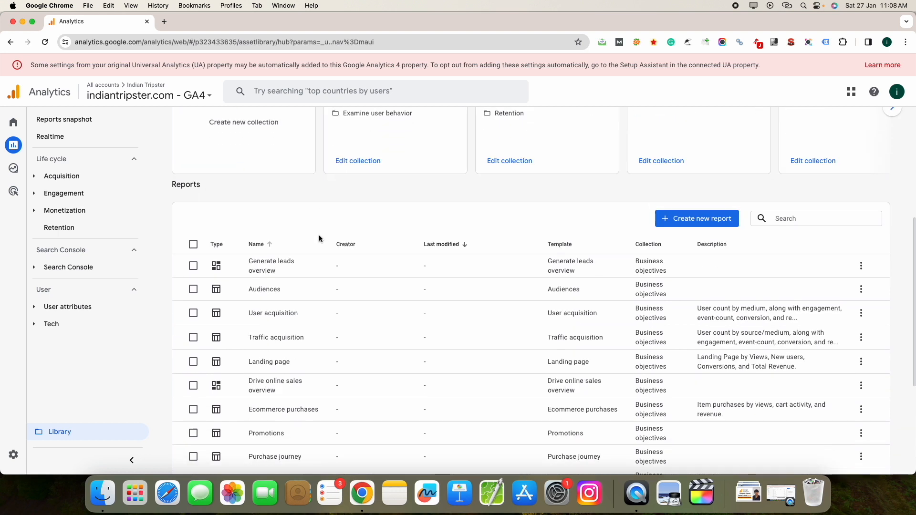
pyautogui.click(291, 317)
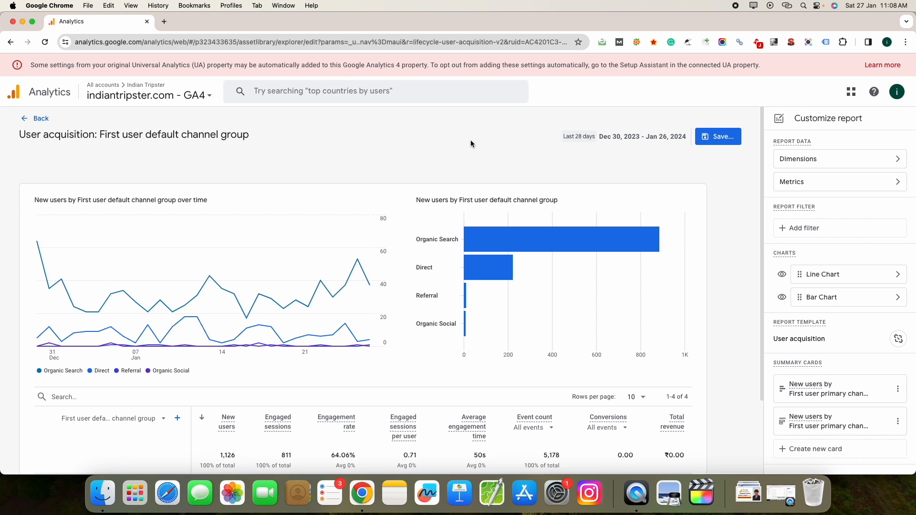
# Step: Review the report's line and bar charts of new users by channel group, and hide the bar chart
pyautogui.scroll(-3, 469, 148)
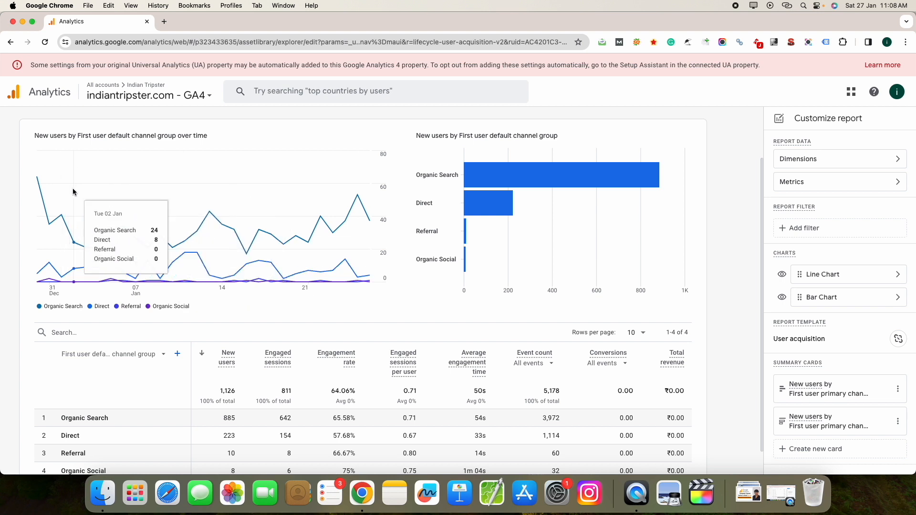
pyautogui.moveTo(518, 222)
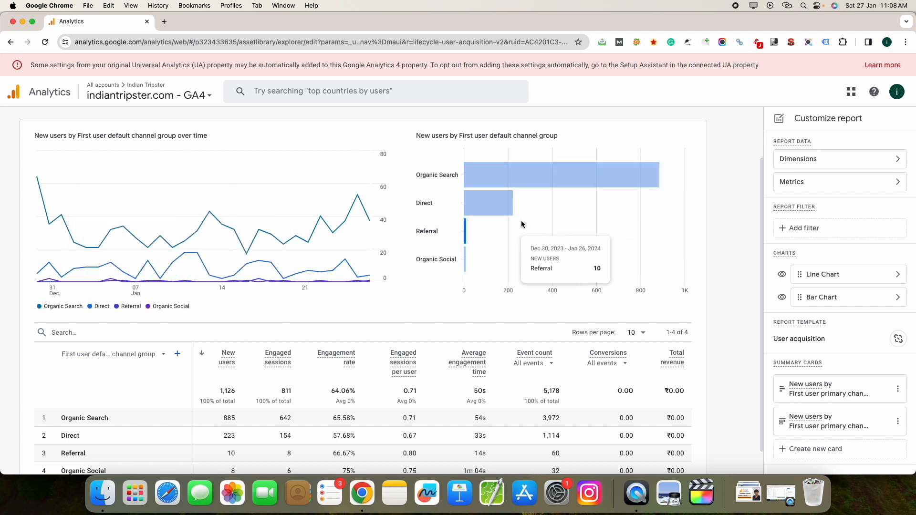
pyautogui.moveTo(472, 220)
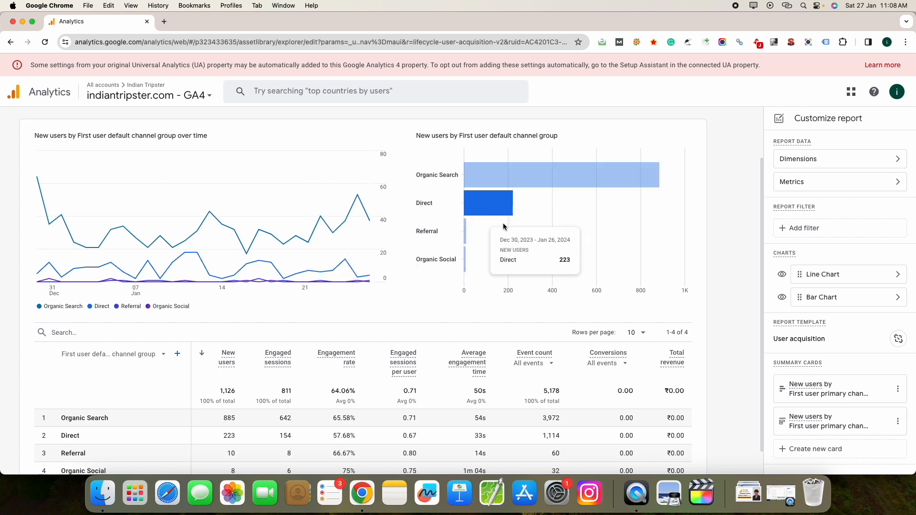
pyautogui.scroll(1, 504, 226)
pyautogui.moveTo(127, 255)
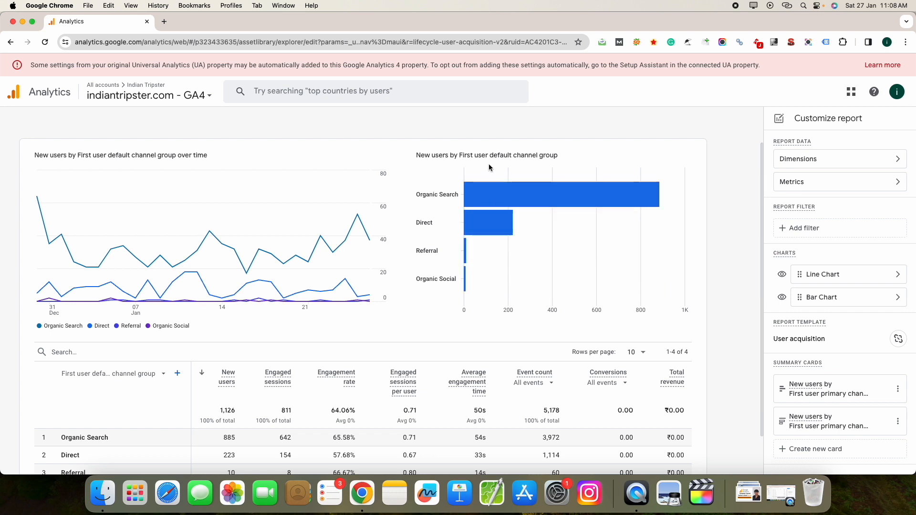
pyautogui.click(782, 298)
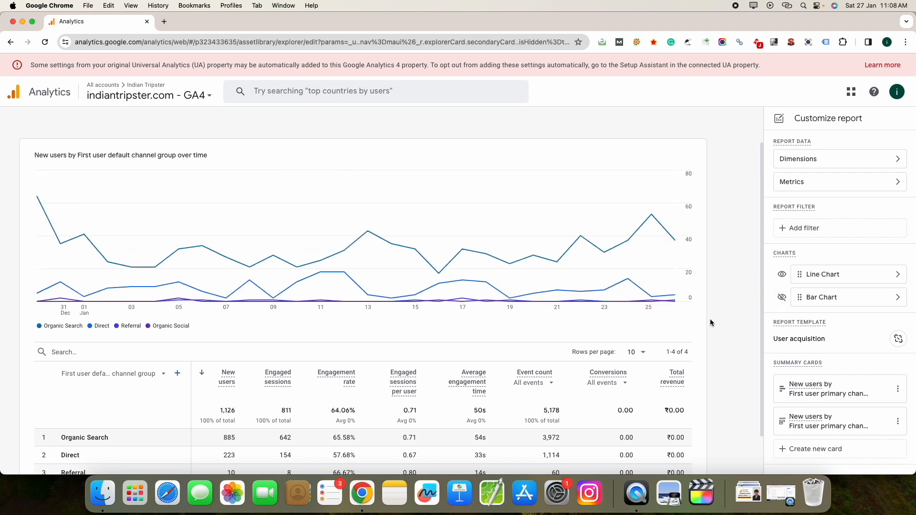
# Step: Review the table's dimension choices and set First user medium as the report's default primary dimension
pyautogui.scroll(-2, 561, 211)
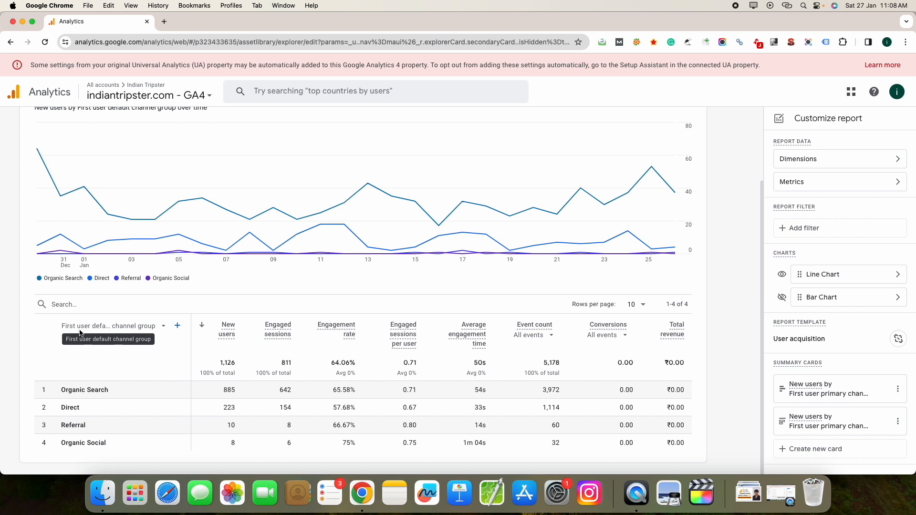
pyautogui.click(164, 329)
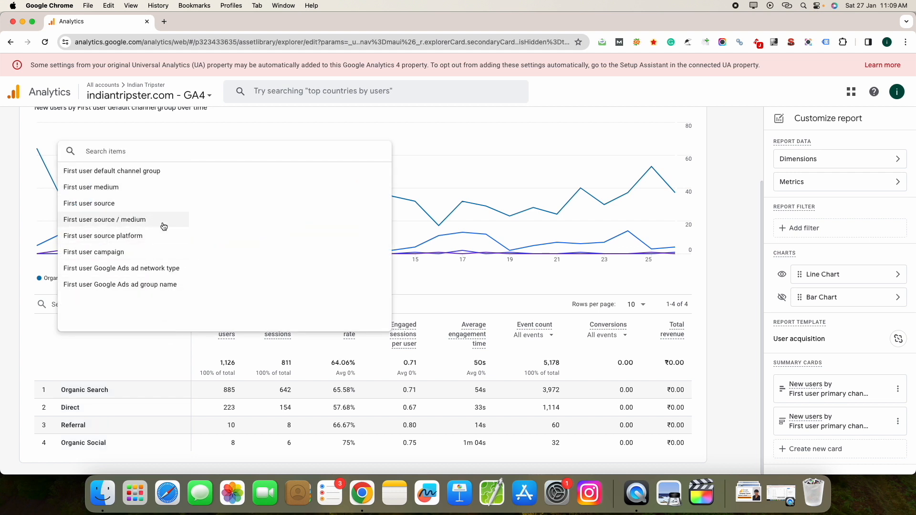
pyautogui.click(51, 332)
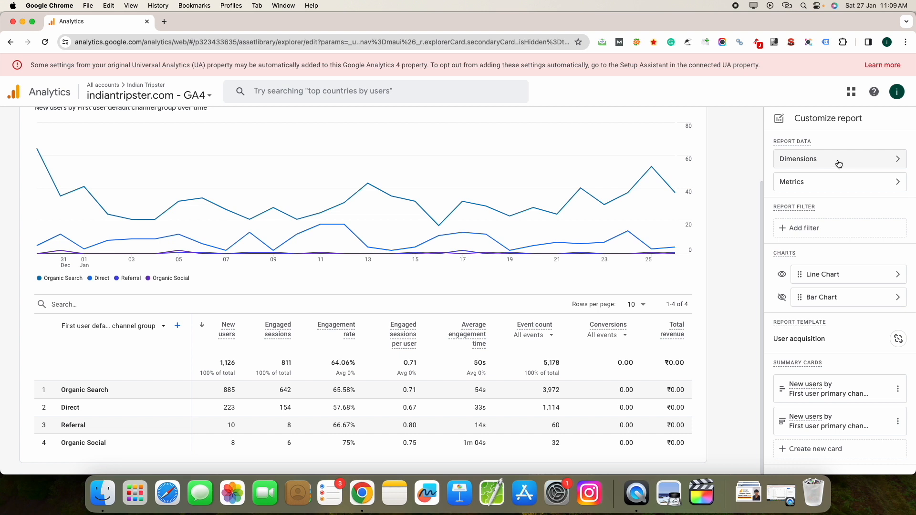
pyautogui.click(813, 162)
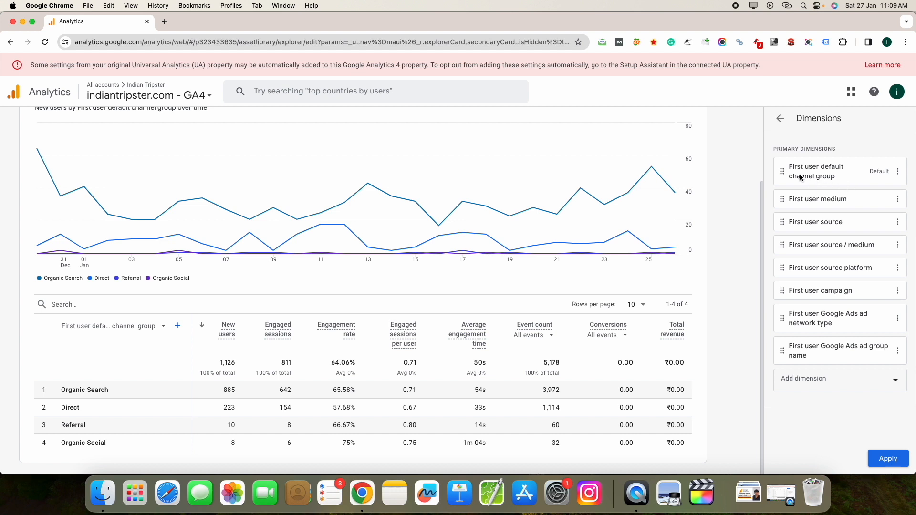
pyautogui.click(898, 200)
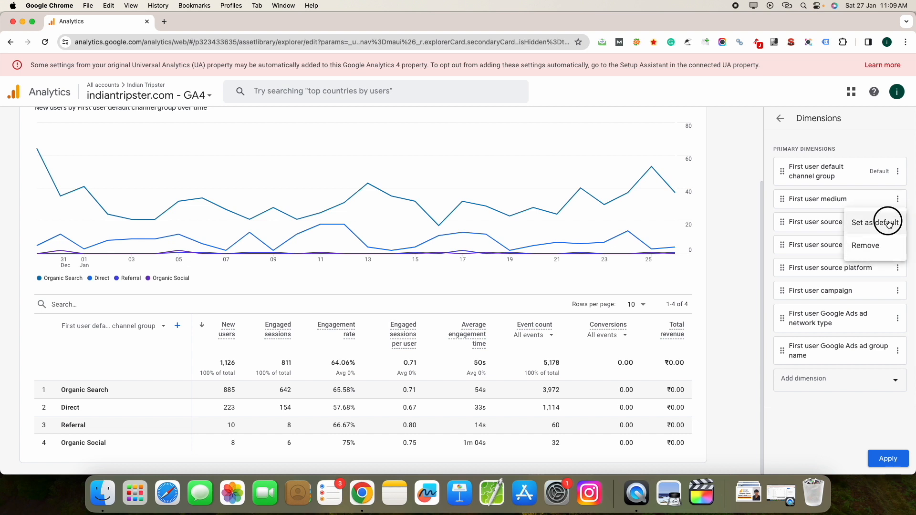
pyautogui.click(888, 225)
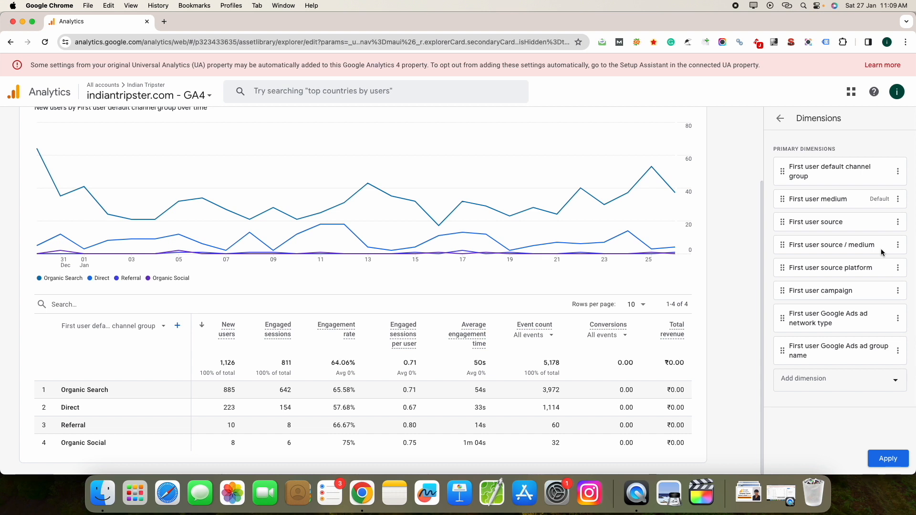
# Step: Remove every primary dimension except First user medium and apply the dimension changes to the report
pyautogui.click(898, 172)
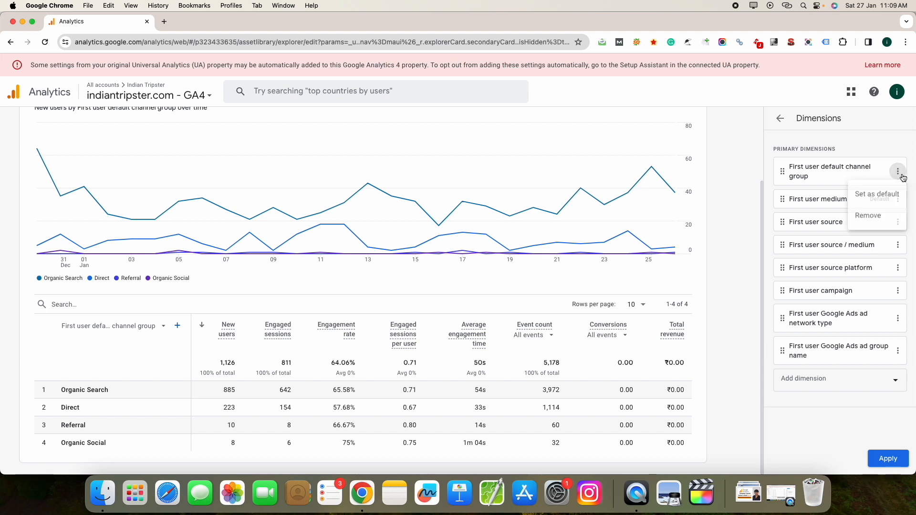
pyautogui.click(880, 214)
pyautogui.click(898, 190)
pyautogui.click(878, 235)
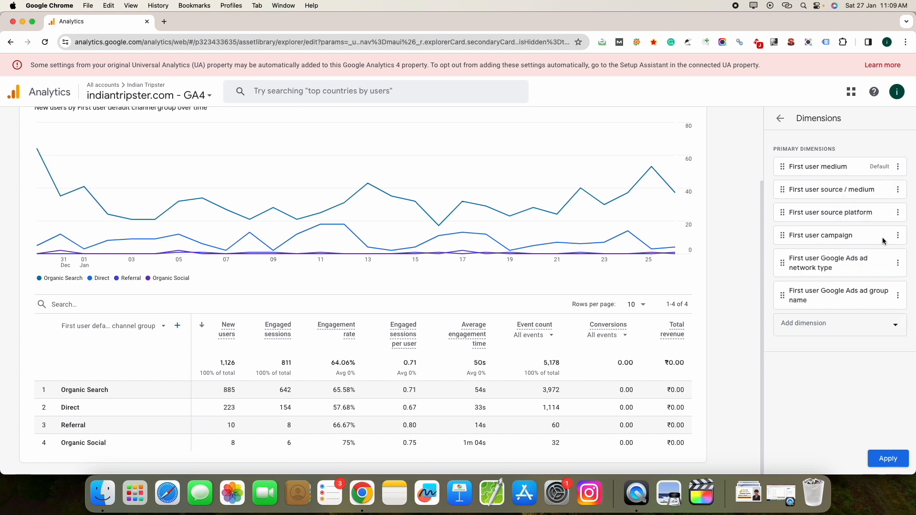
pyautogui.click(898, 189)
pyautogui.click(880, 235)
pyautogui.click(898, 190)
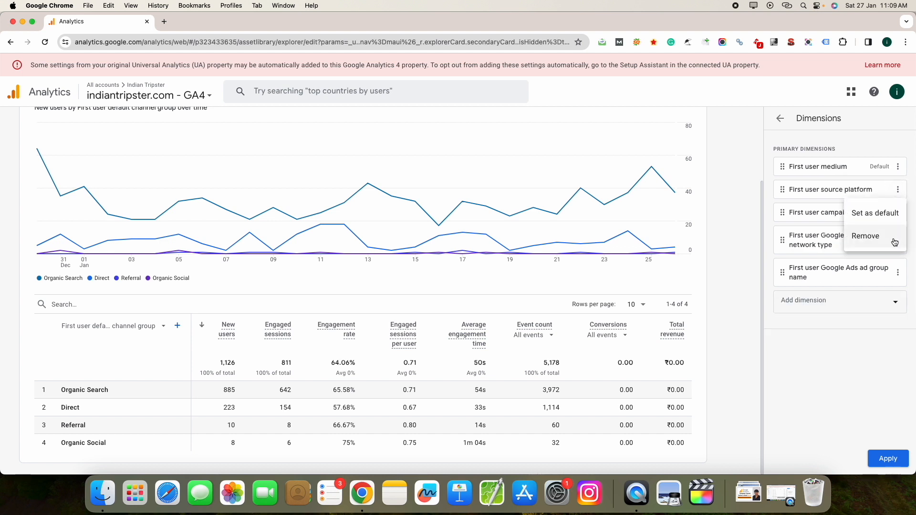
pyautogui.click(880, 235)
pyautogui.click(898, 190)
pyautogui.click(880, 235)
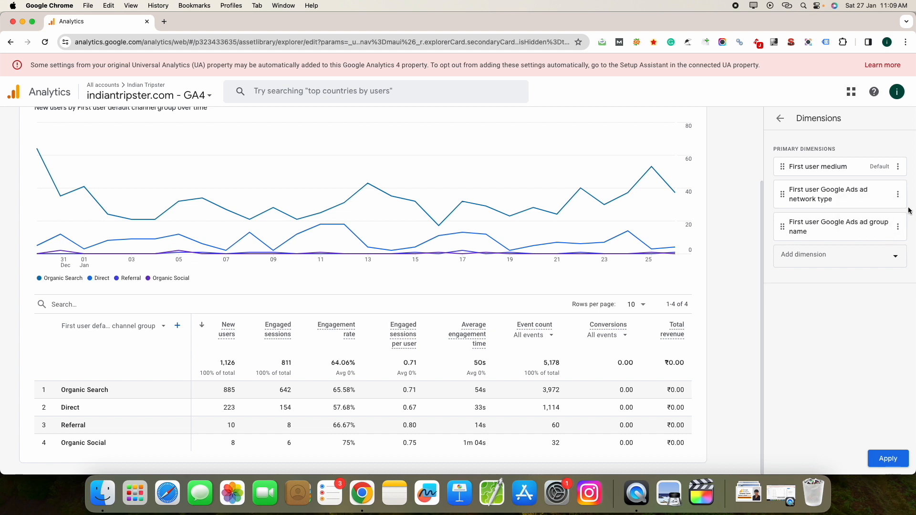
pyautogui.click(900, 199)
pyautogui.click(891, 247)
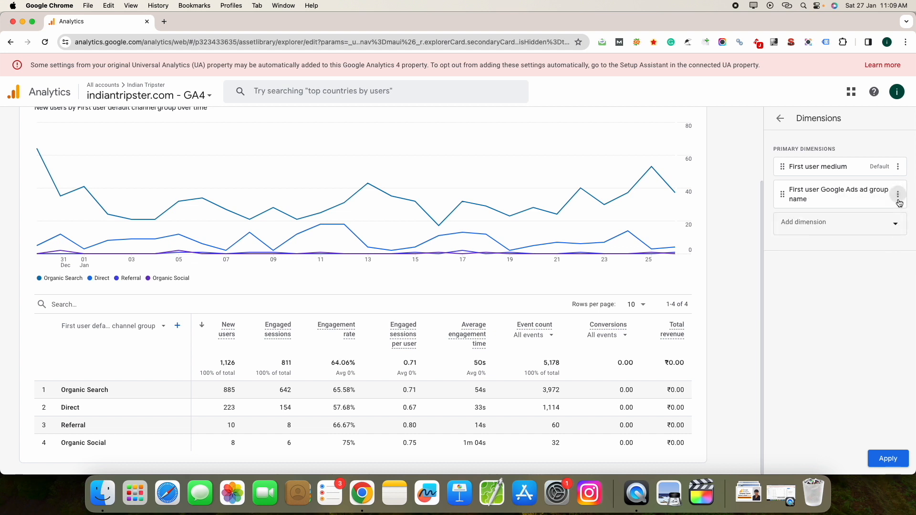
pyautogui.click(898, 195)
pyautogui.click(890, 251)
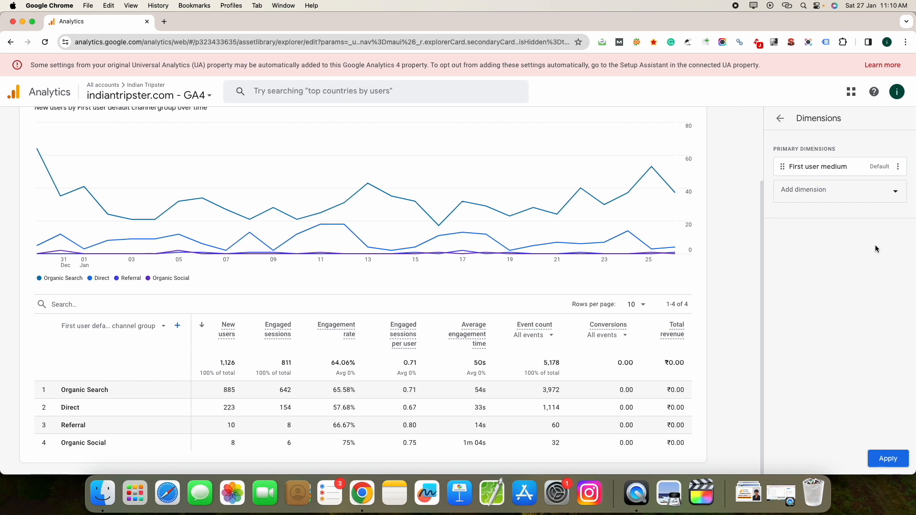
pyautogui.click(891, 459)
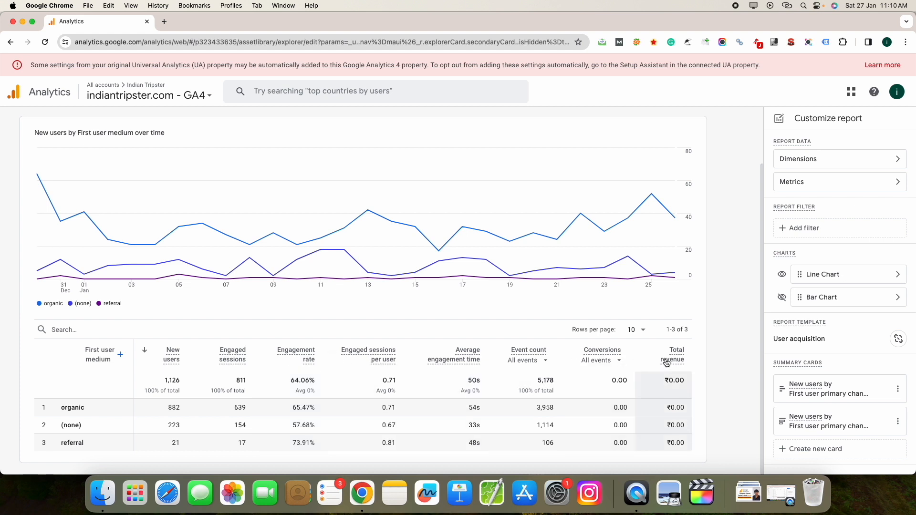
# Step: Remove all metrics from the report except New users and Conversions
pyautogui.moveTo(470, 366)
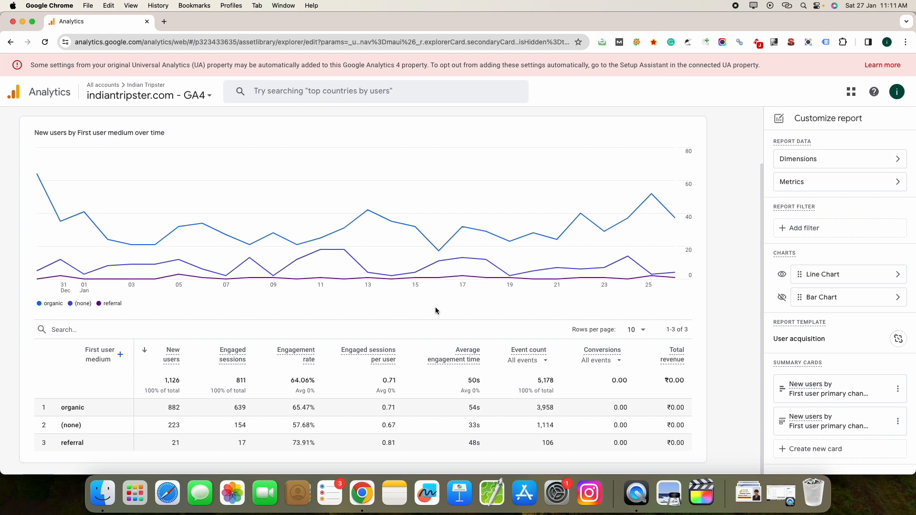
pyautogui.click(803, 183)
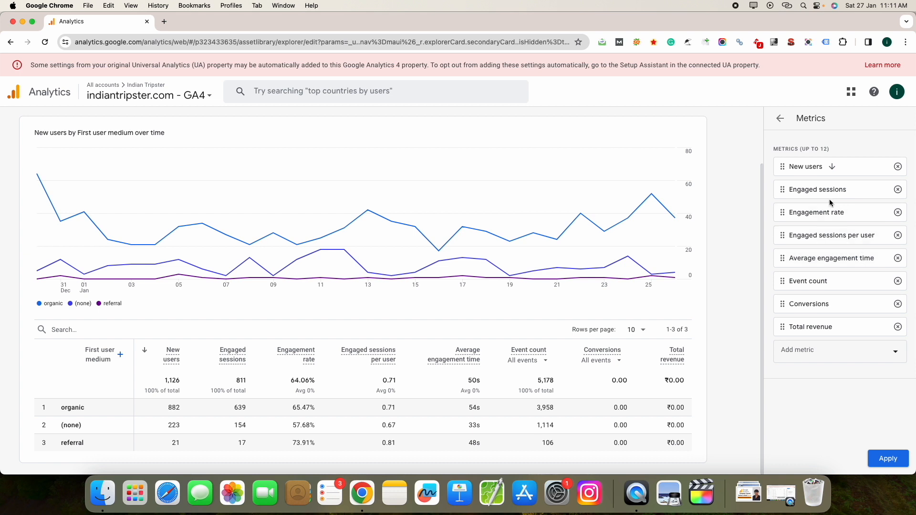
pyautogui.click(898, 190)
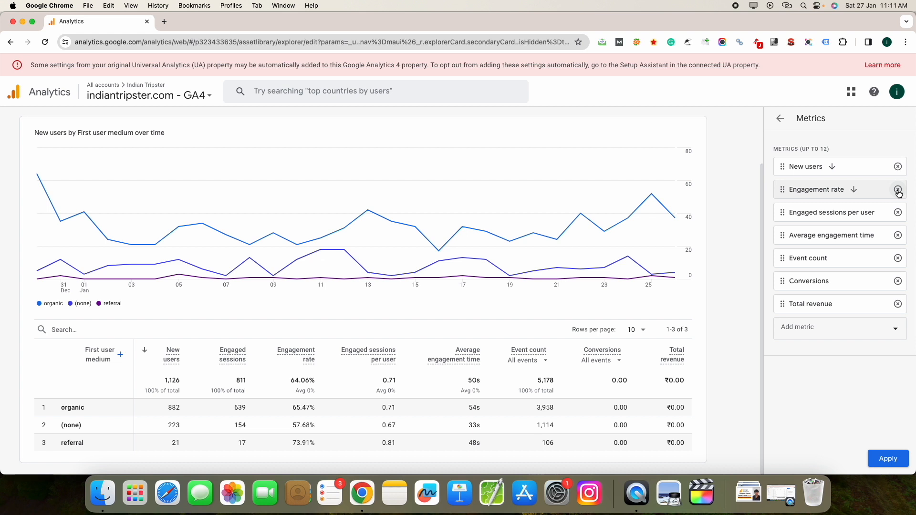
pyautogui.click(898, 190)
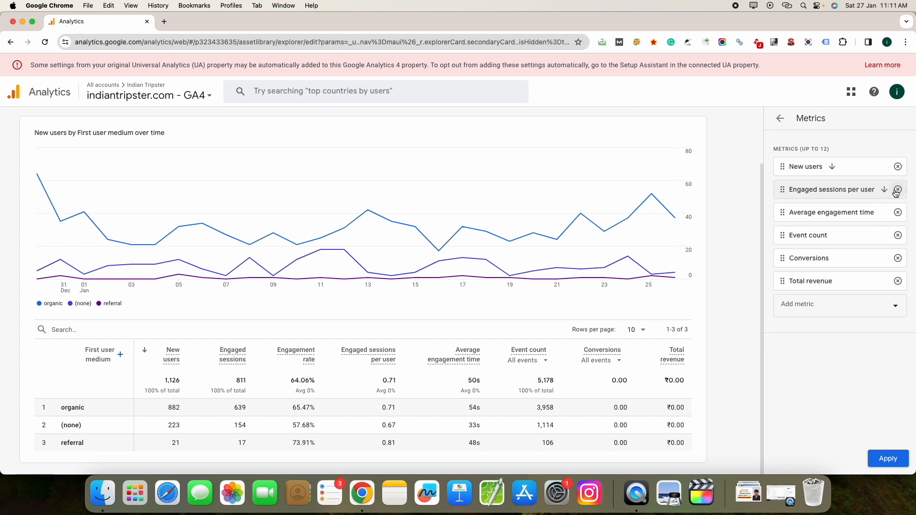
pyautogui.click(897, 190)
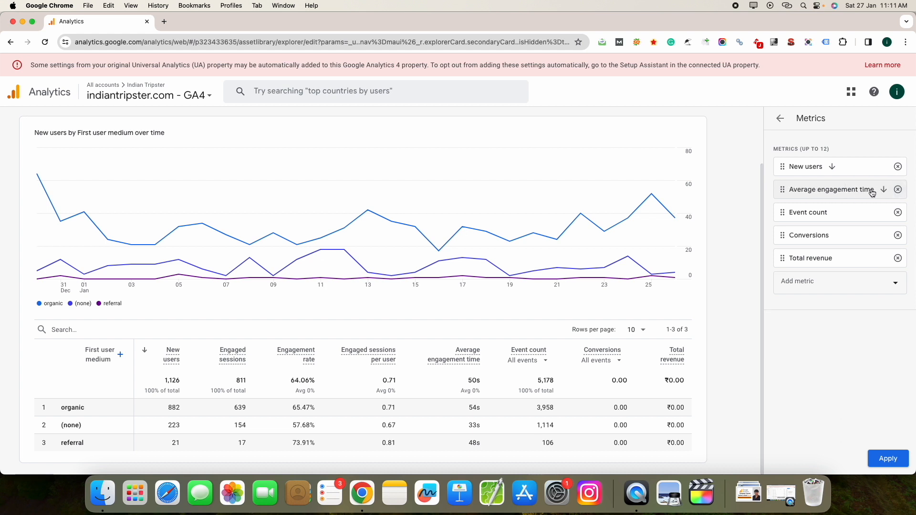
pyautogui.click(898, 191)
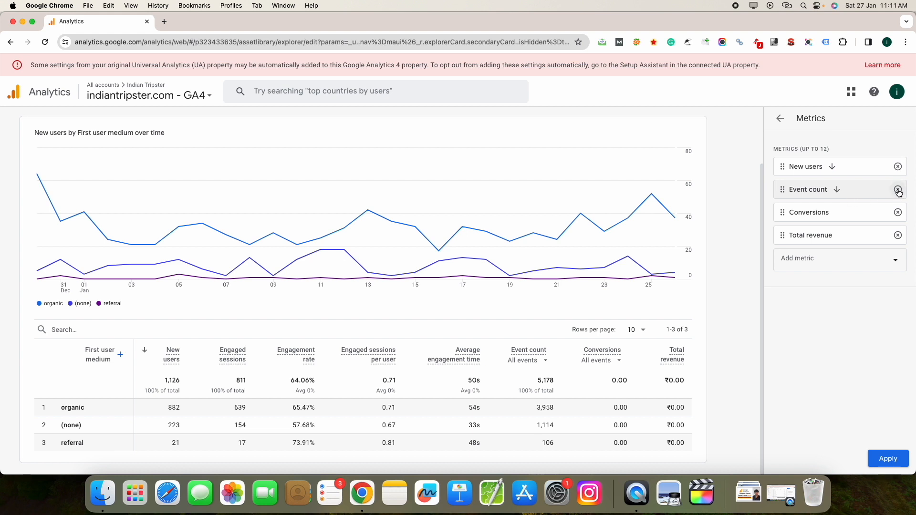
pyautogui.click(898, 190)
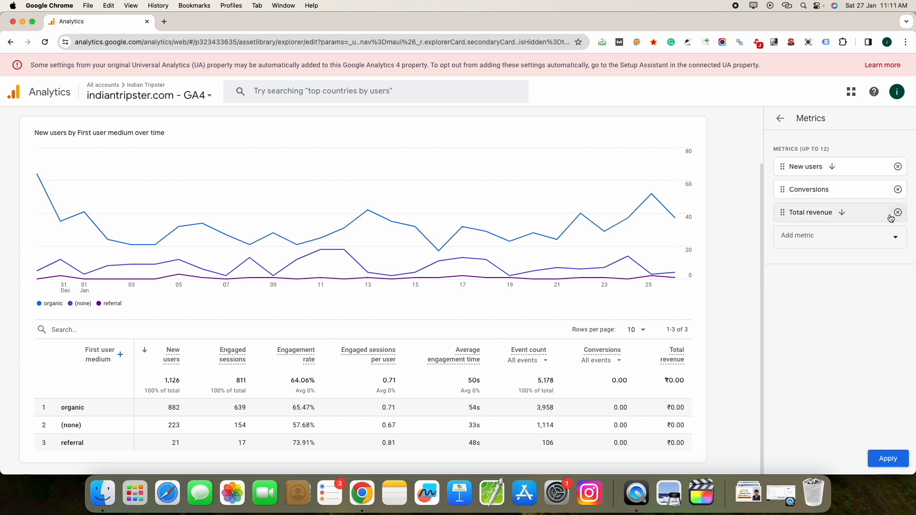
pyautogui.click(897, 213)
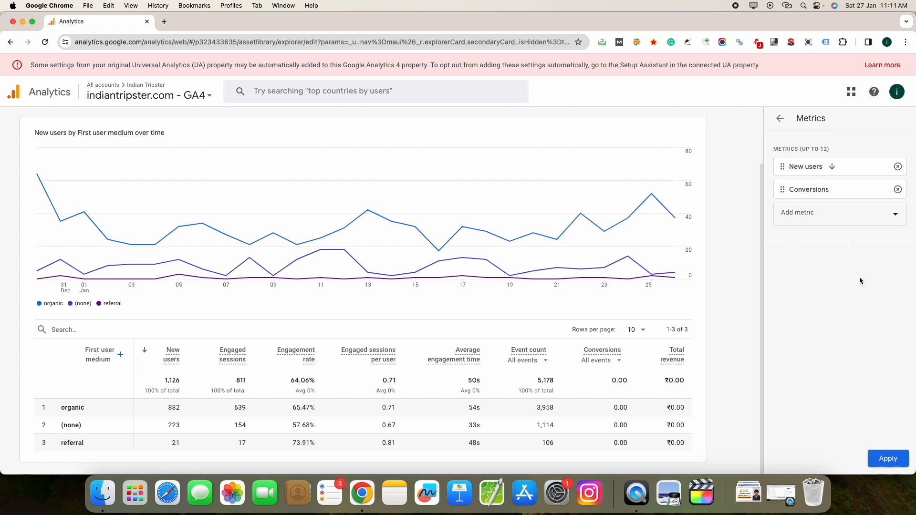
# Step: Add Bounce rate to the report's metrics
pyautogui.click(843, 217)
pyautogui.write('b')
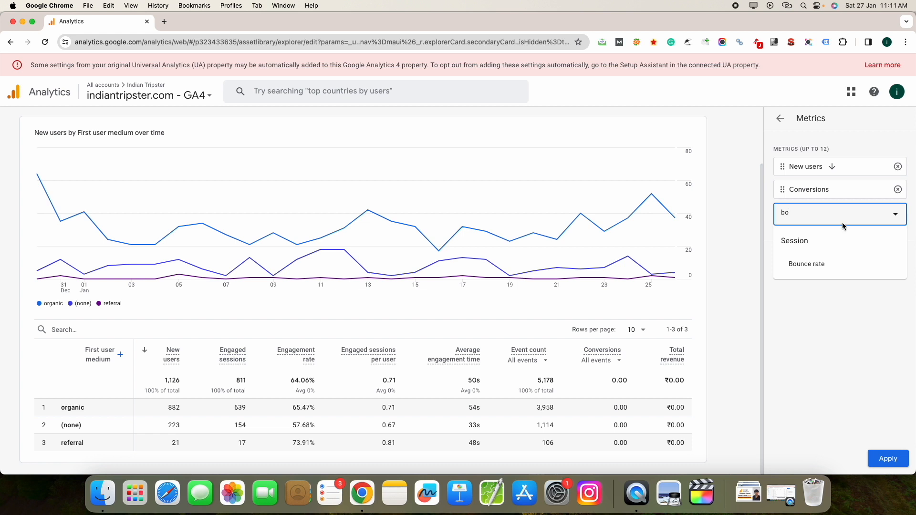
pyautogui.write('o')
pyautogui.click(839, 262)
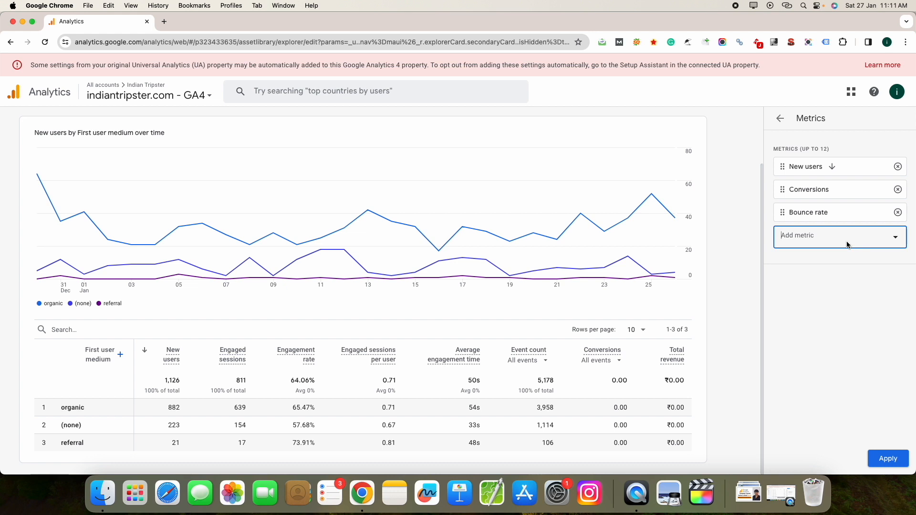
# Step: Add Users to the report's metrics and apply the metric changes to the report
pyautogui.write('user')
pyautogui.doubleClick(804, 237)
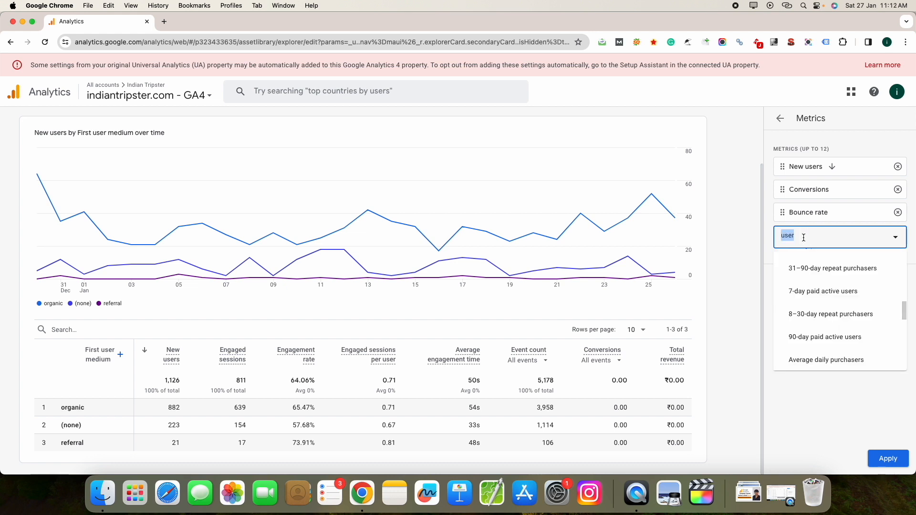
pyautogui.write('users')
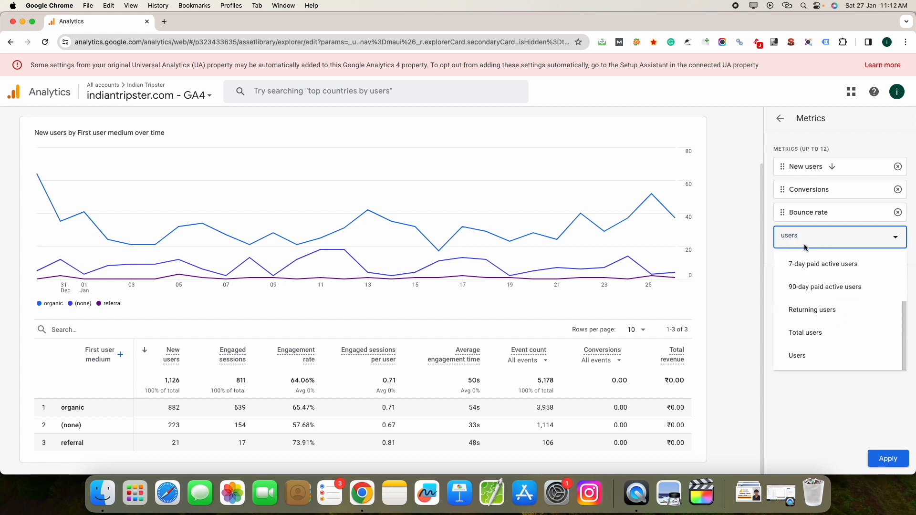
pyautogui.click(812, 357)
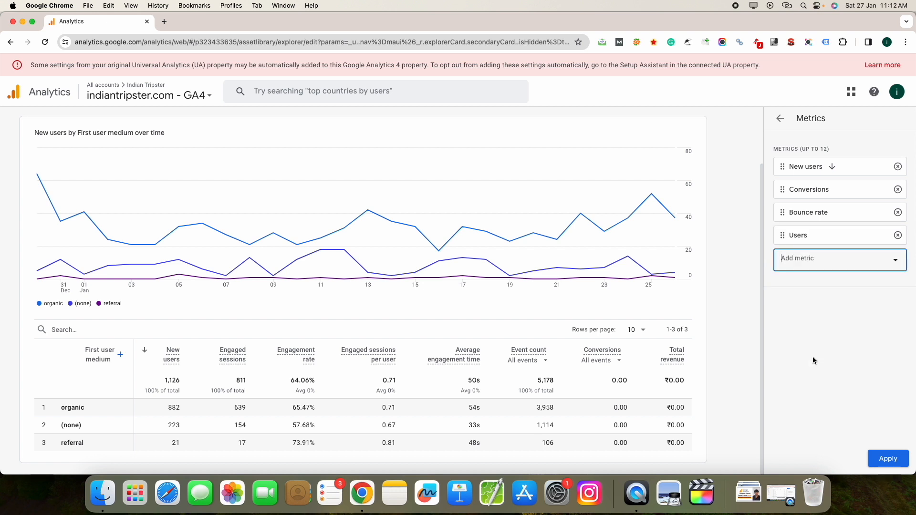
pyautogui.click(888, 460)
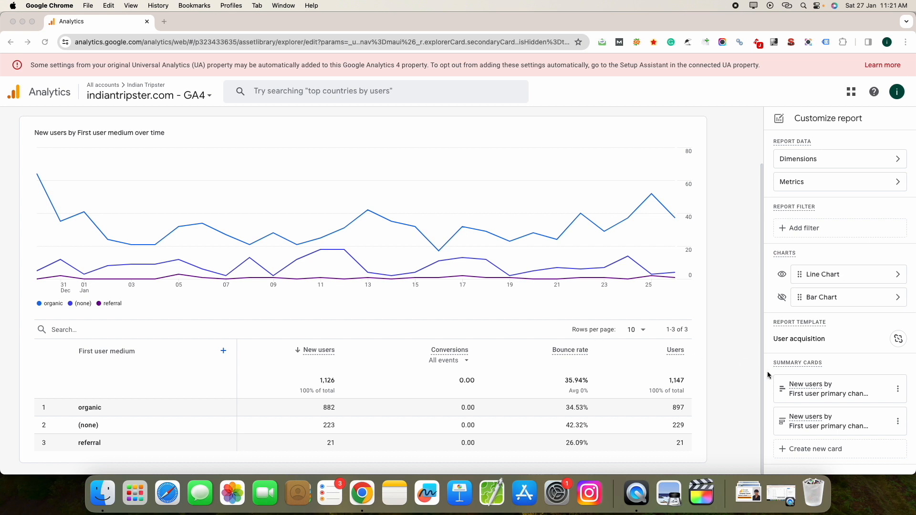
# Step: Delete both existing New users summary cards from the report
pyautogui.click(897, 392)
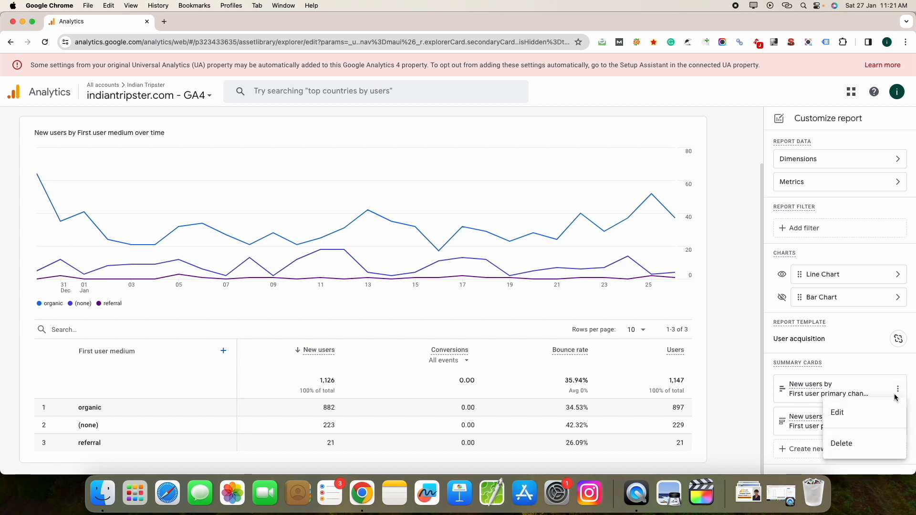
pyautogui.click(868, 442)
pyautogui.click(548, 297)
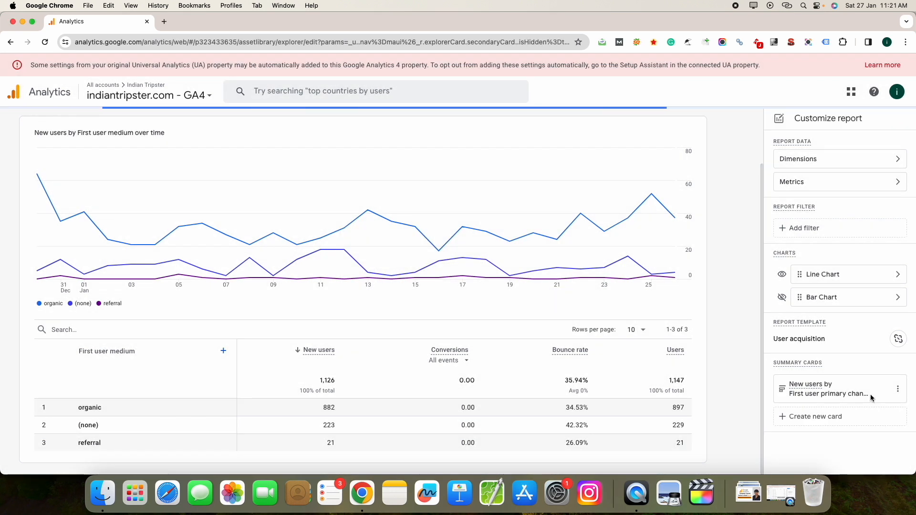
pyautogui.click(898, 390)
pyautogui.click(865, 442)
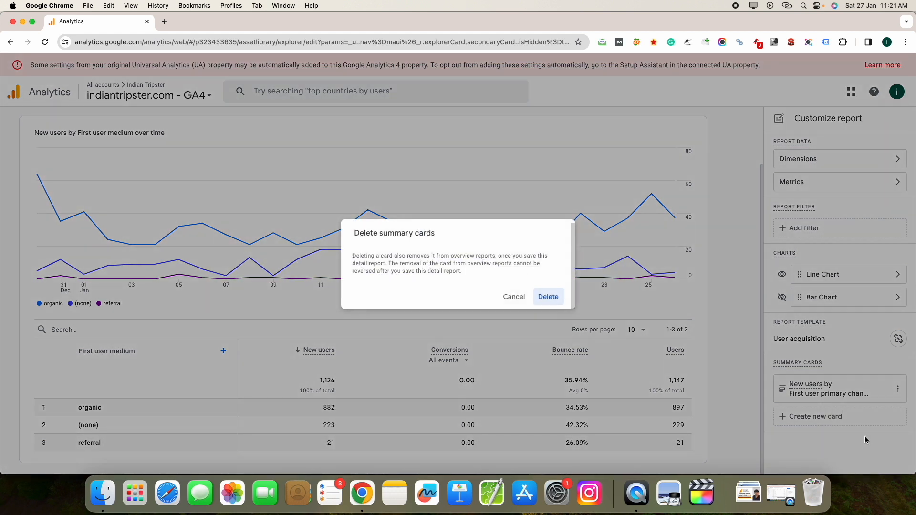
pyautogui.click(547, 297)
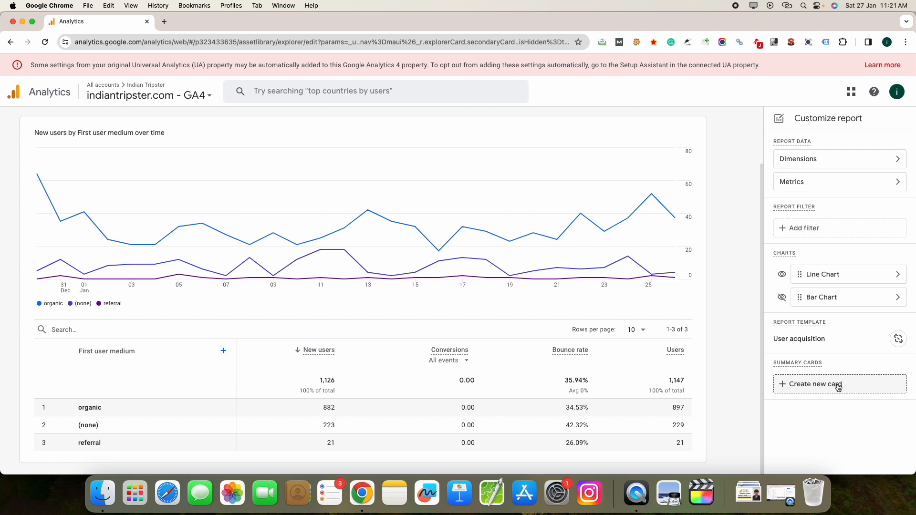
pyautogui.click(836, 385)
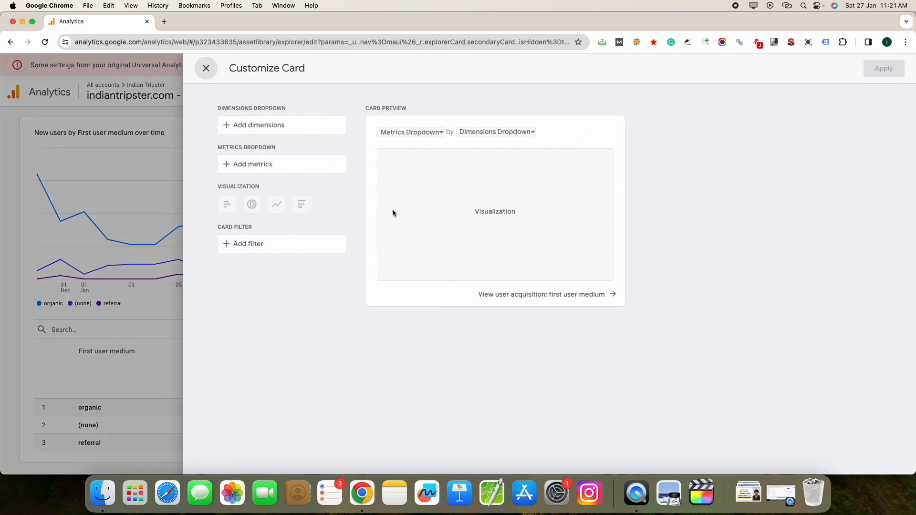
pyautogui.click(283, 133)
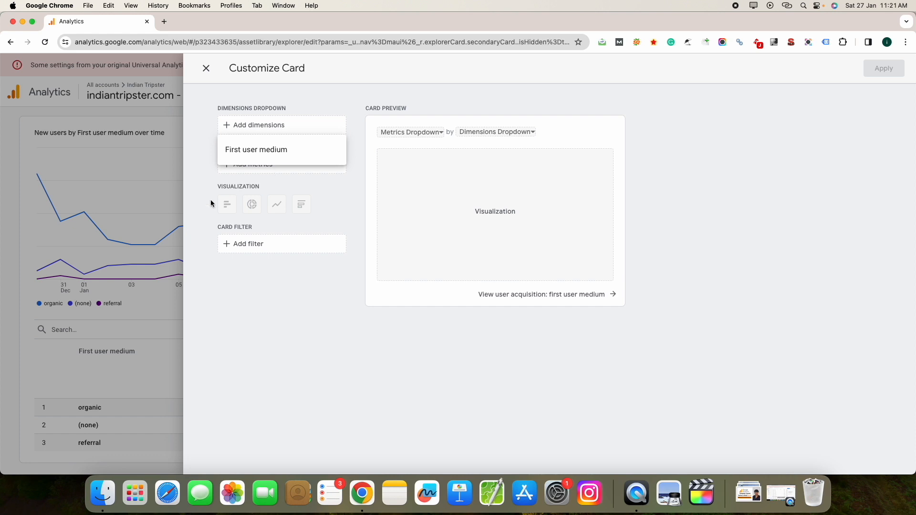
pyautogui.click(144, 207)
pyautogui.click(144, 207)
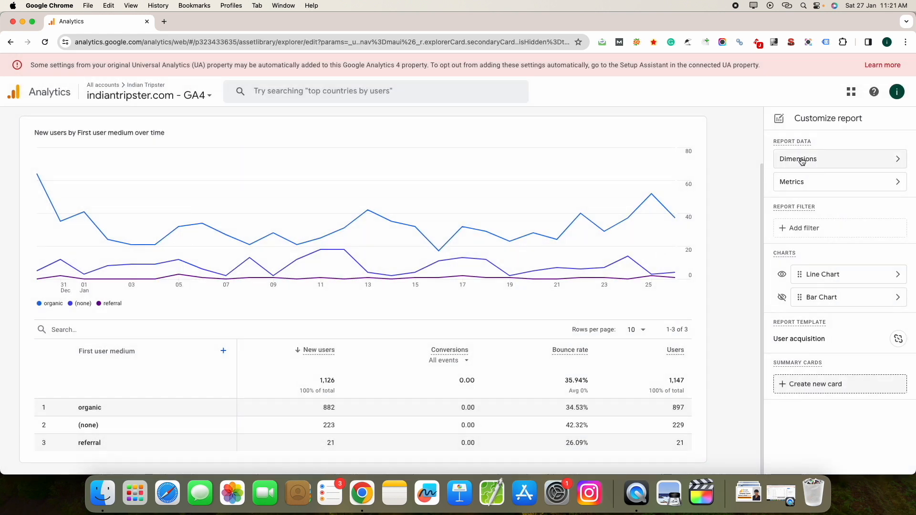
pyautogui.click(806, 392)
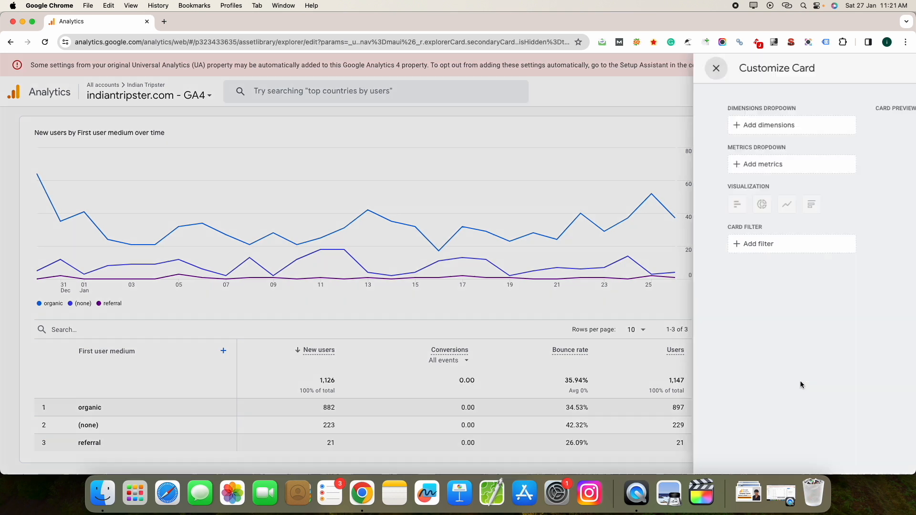
pyautogui.click(270, 130)
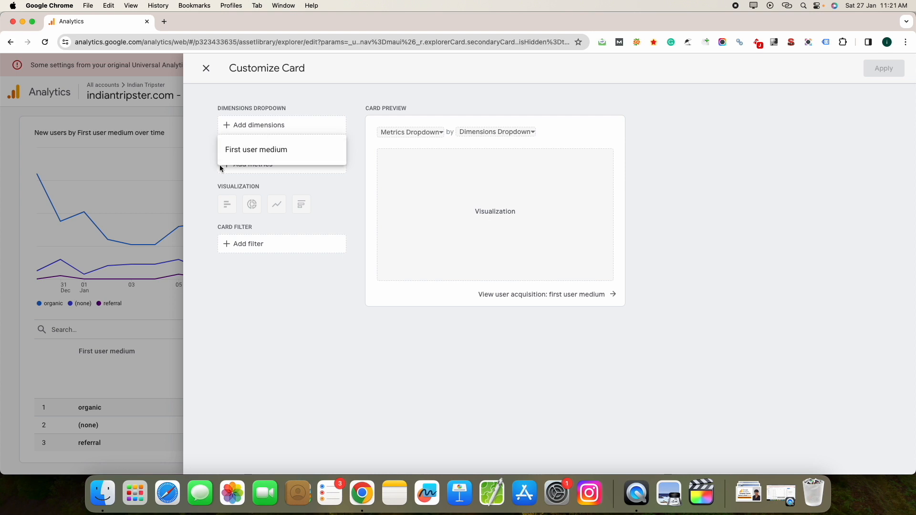
pyautogui.click(166, 201)
pyautogui.click(165, 202)
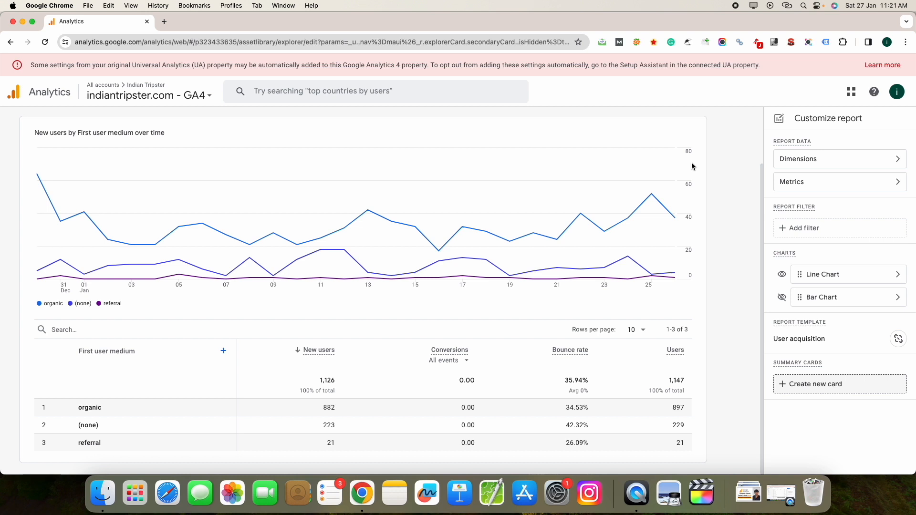
pyautogui.click(854, 382)
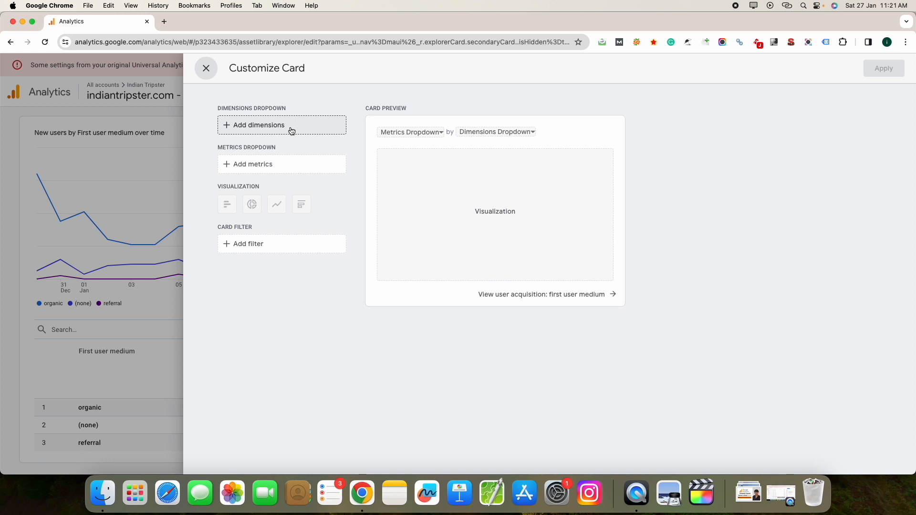
pyautogui.click(206, 69)
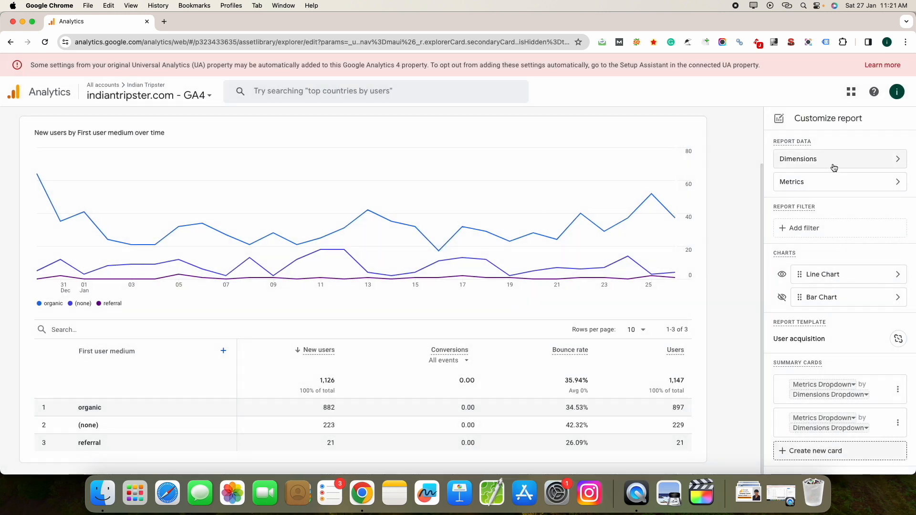
# Step: Add Age as a second primary dimension and apply the dimension change to the report
pyautogui.click(835, 163)
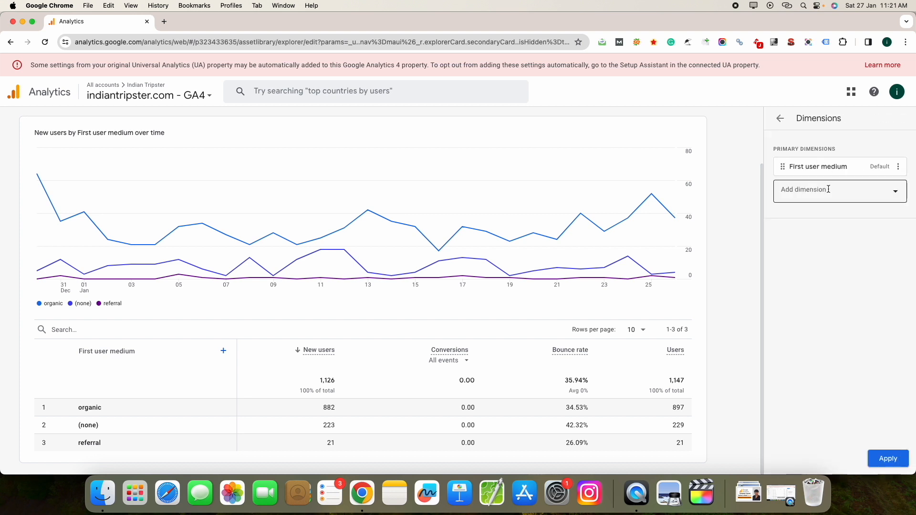
pyautogui.click(829, 189)
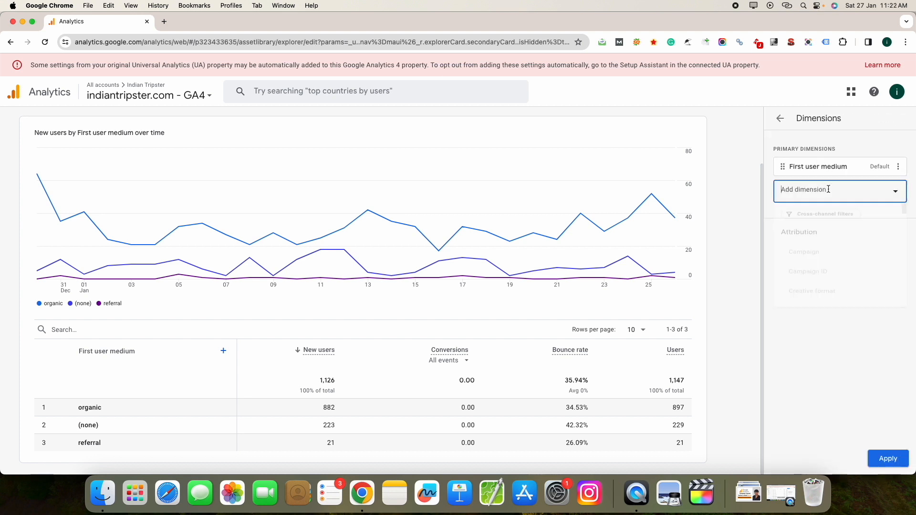
pyautogui.scroll(-1, 849, 254)
pyautogui.scroll(-4, 849, 257)
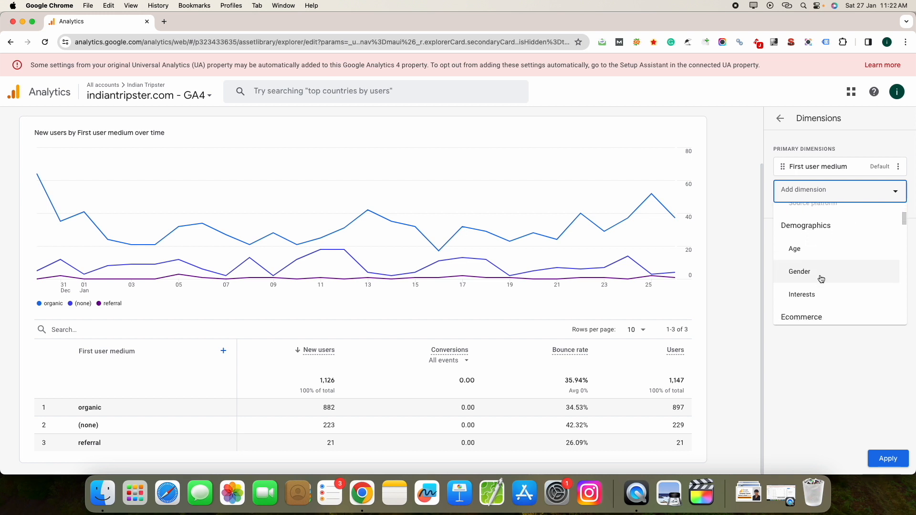
pyautogui.click(795, 235)
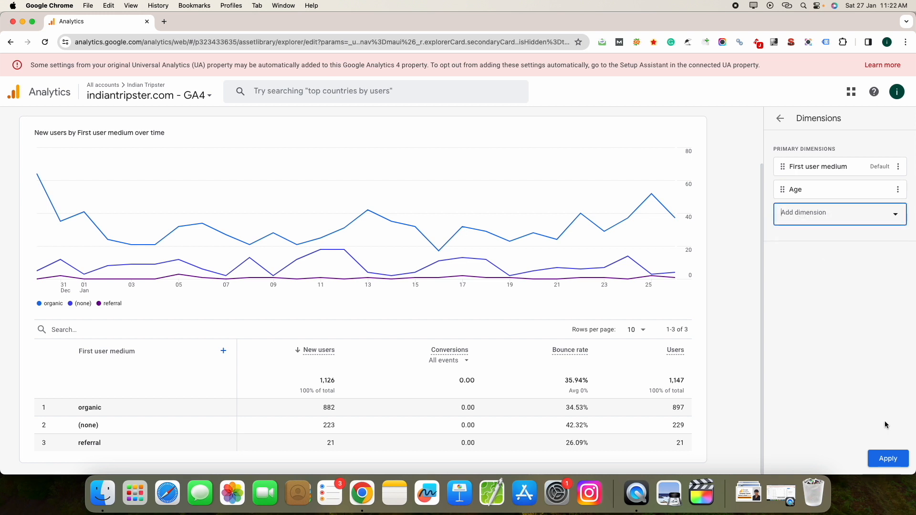
pyautogui.click(888, 459)
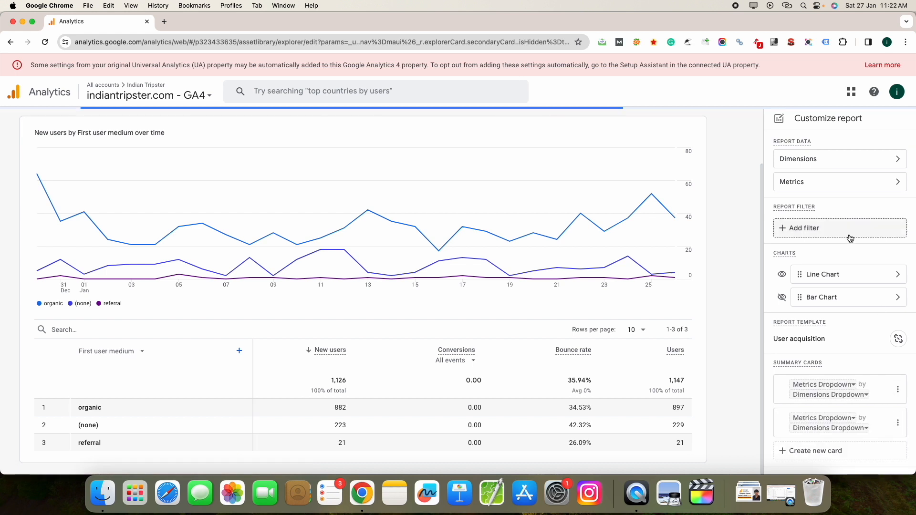
pyautogui.click(819, 164)
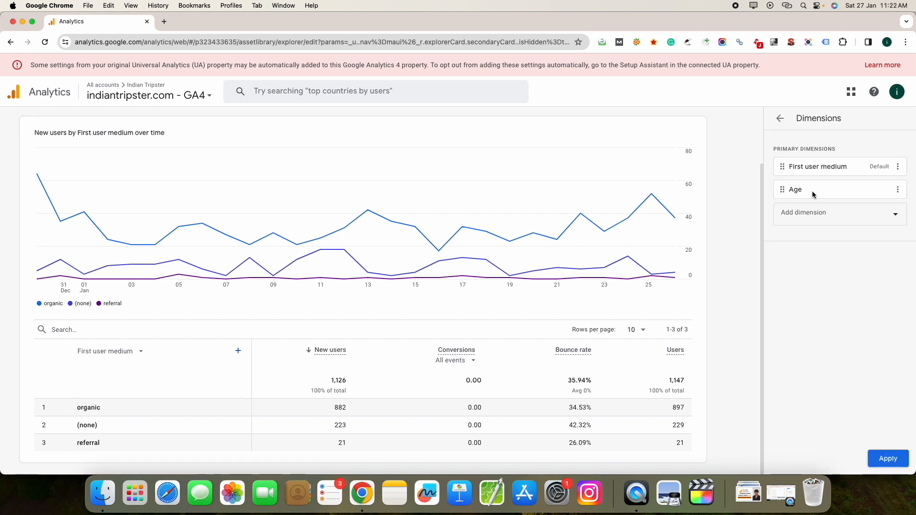
pyautogui.click(780, 119)
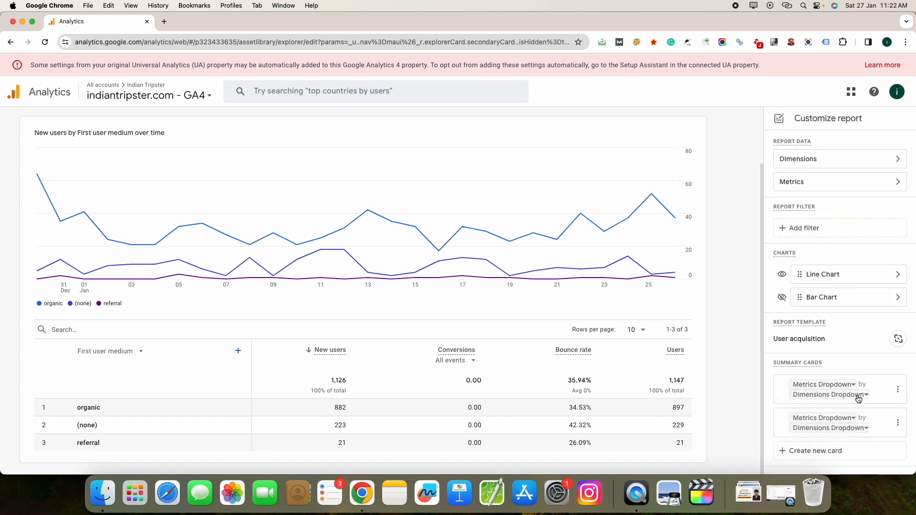
pyautogui.click(842, 457)
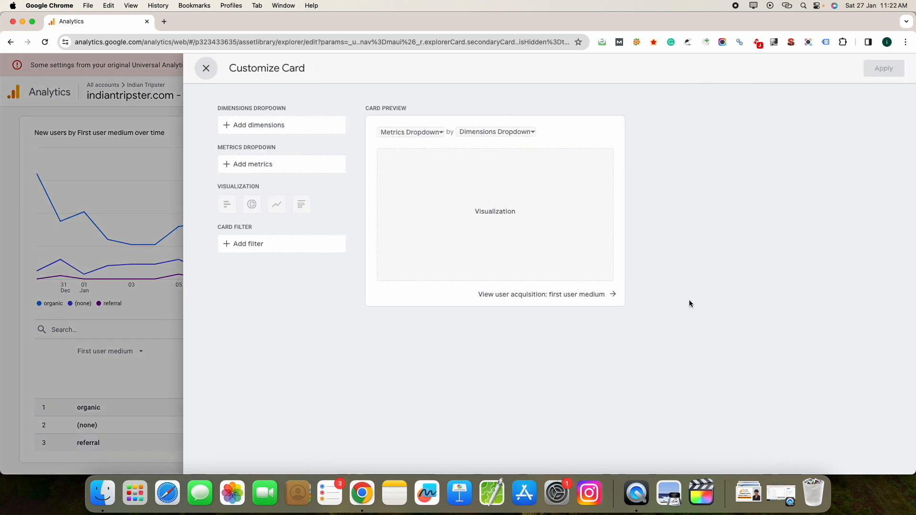
pyautogui.click(277, 126)
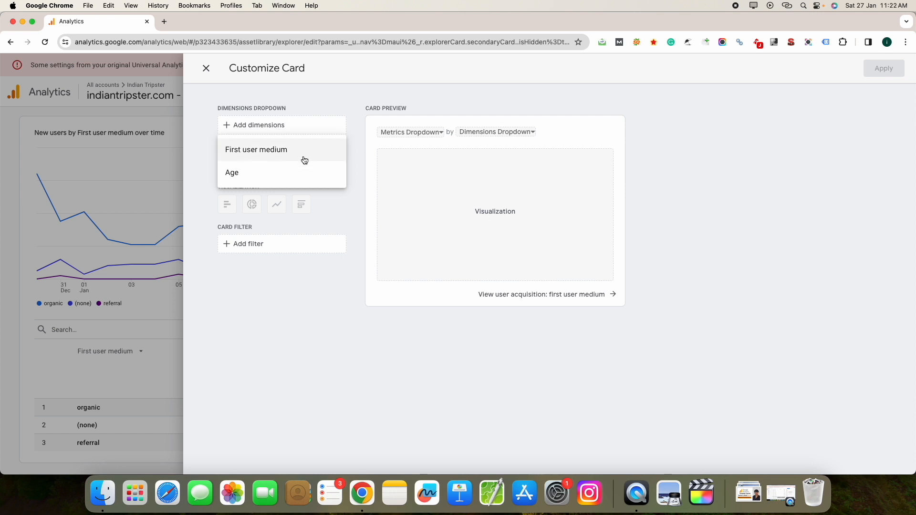
pyautogui.click(234, 173)
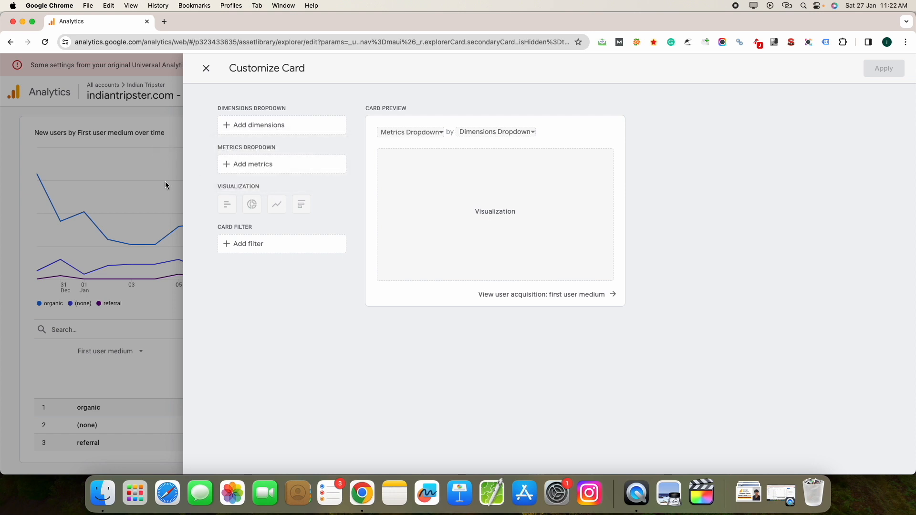
pyautogui.press('Escape')
# Step: Remove Age from the report's primary dimensions and apply the change
pyautogui.click(852, 163)
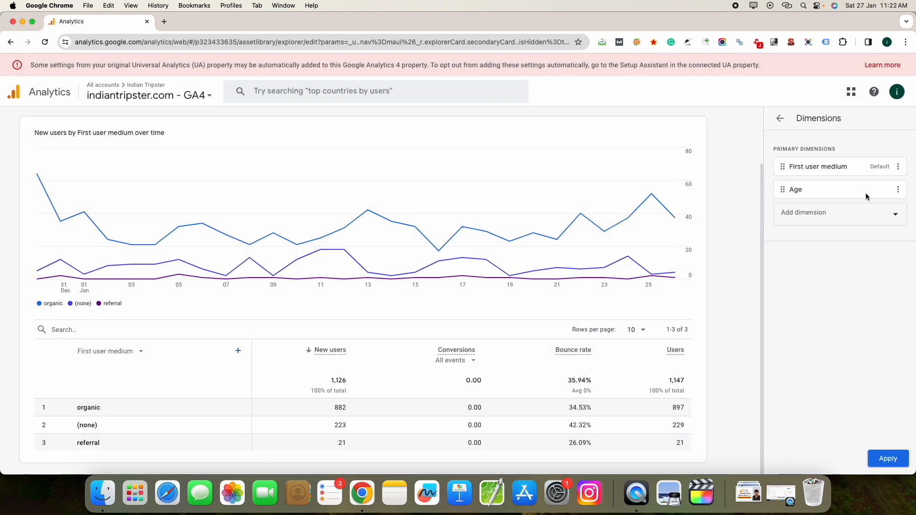
pyautogui.click(897, 191)
pyautogui.click(874, 235)
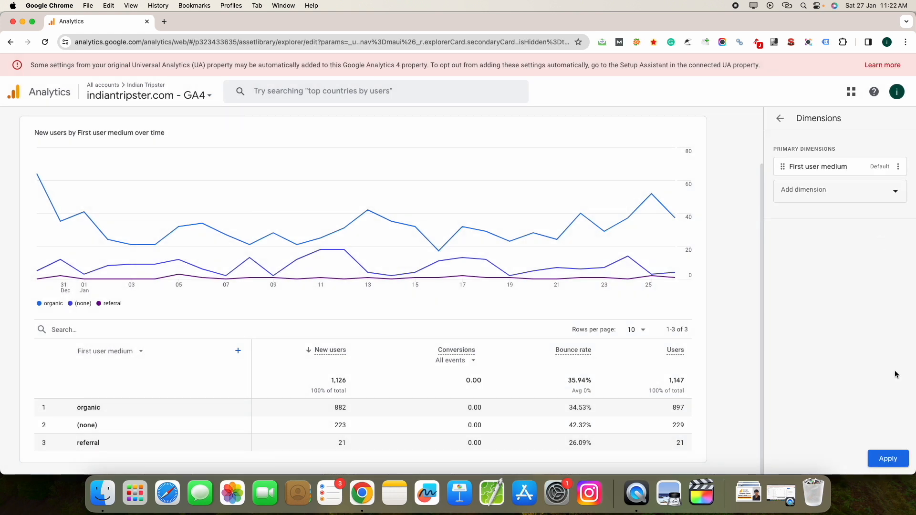
pyautogui.click(887, 459)
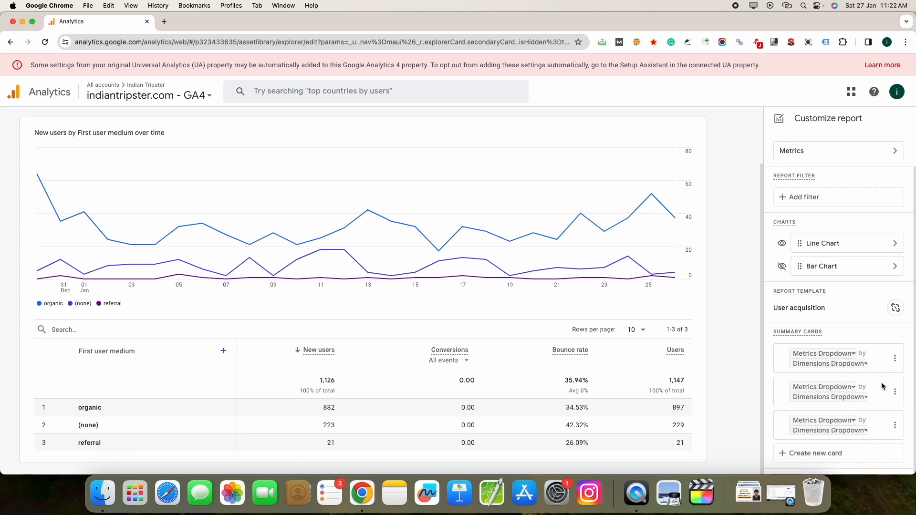
# Step: Delete the three blank summary cards from the report
pyautogui.click(895, 358)
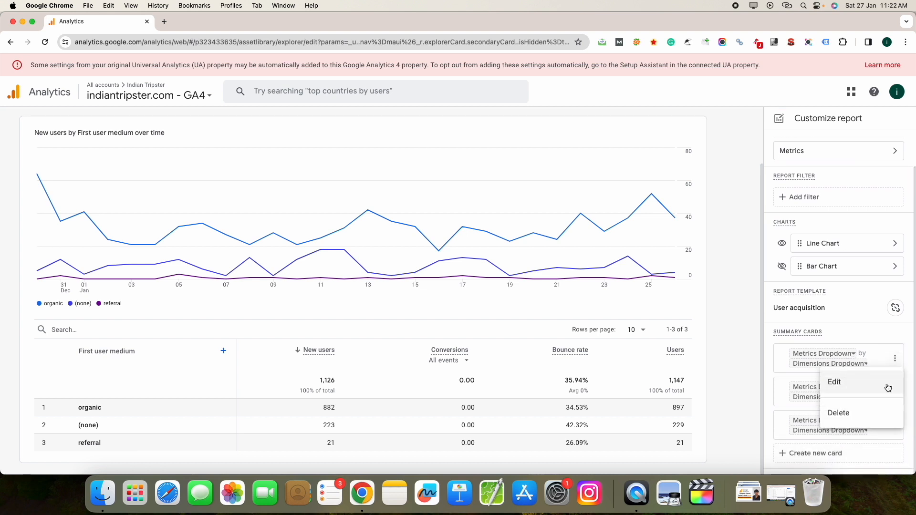
pyautogui.click(875, 414)
pyautogui.click(543, 298)
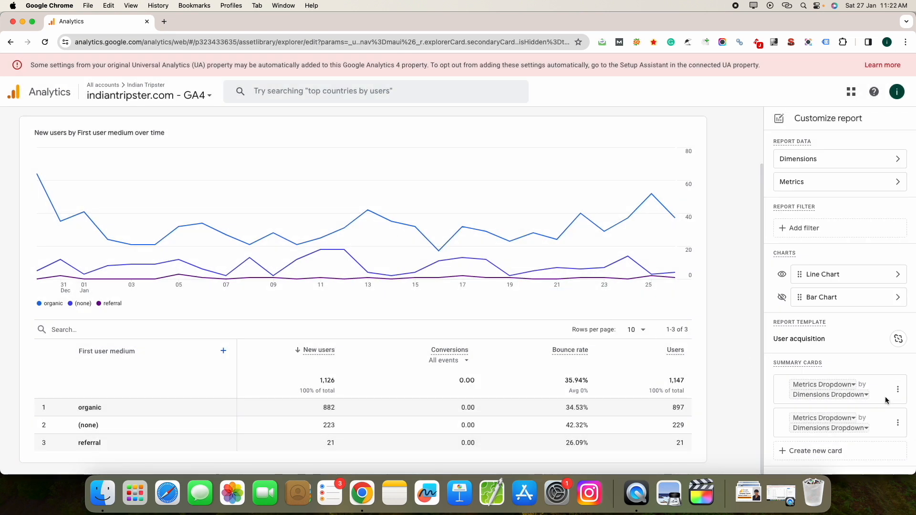
pyautogui.click(898, 391)
pyautogui.click(849, 443)
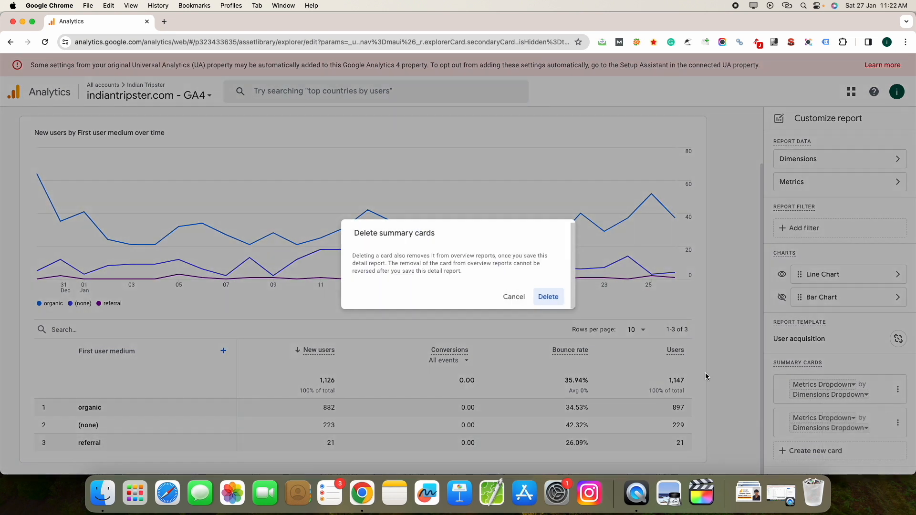
pyautogui.click(548, 297)
pyautogui.click(898, 389)
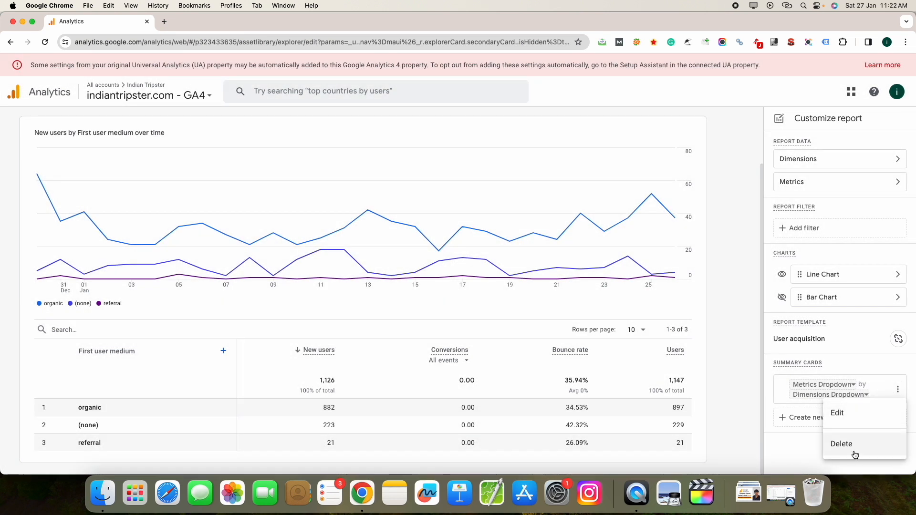
pyautogui.click(841, 441)
pyautogui.click(548, 297)
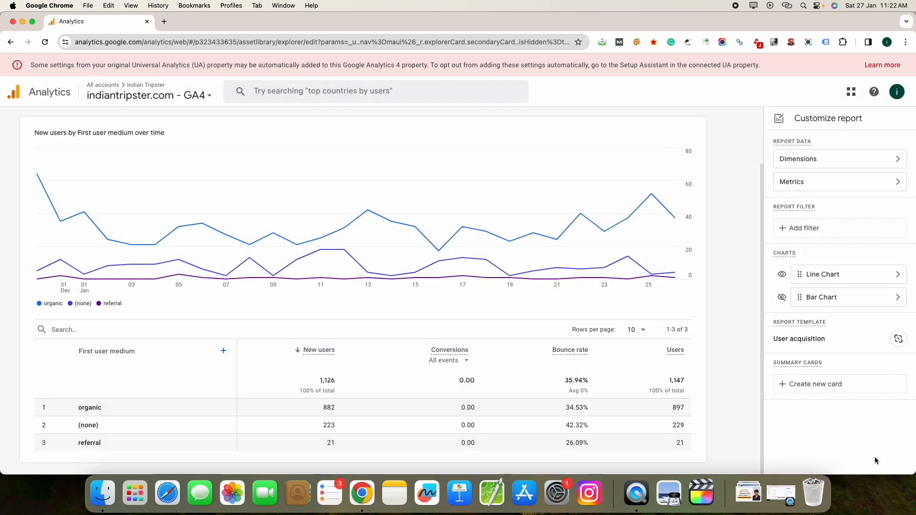
# Step: Create a new summary card with First user medium as its dimension and New users as its metric
pyautogui.click(817, 388)
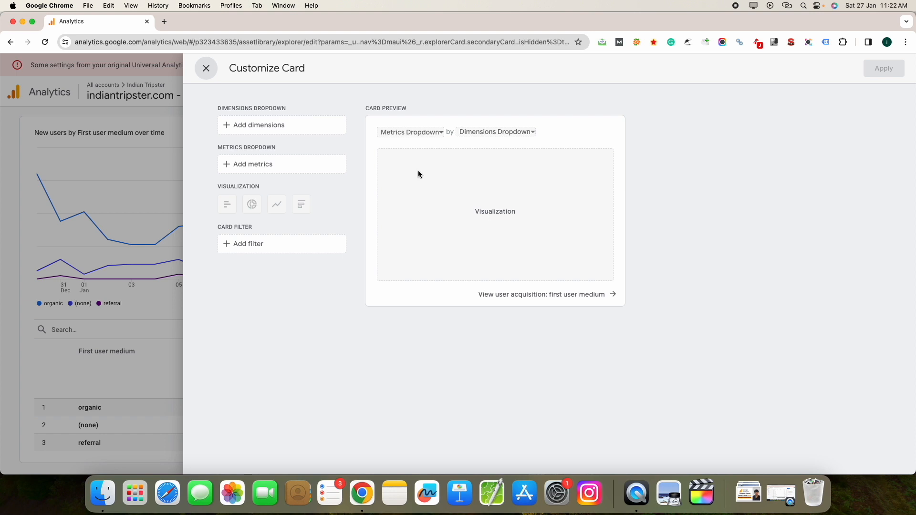
pyautogui.click(296, 125)
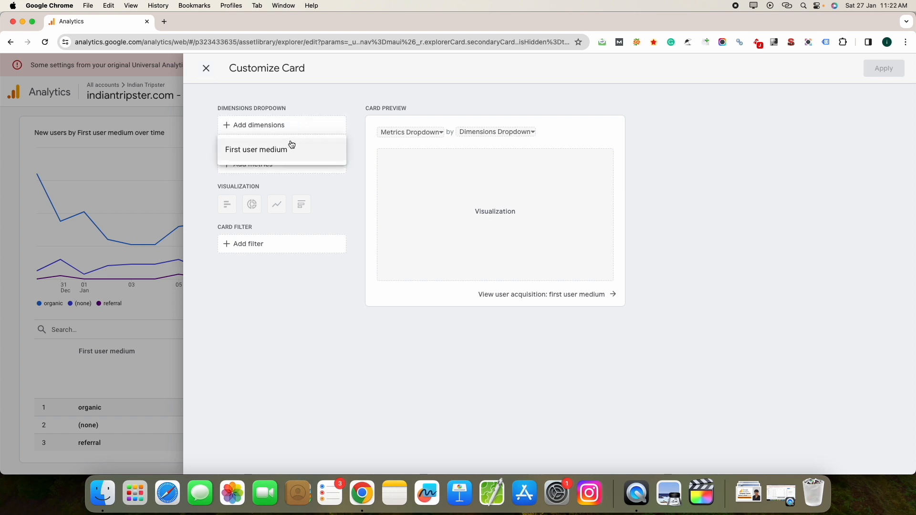
pyautogui.click(290, 144)
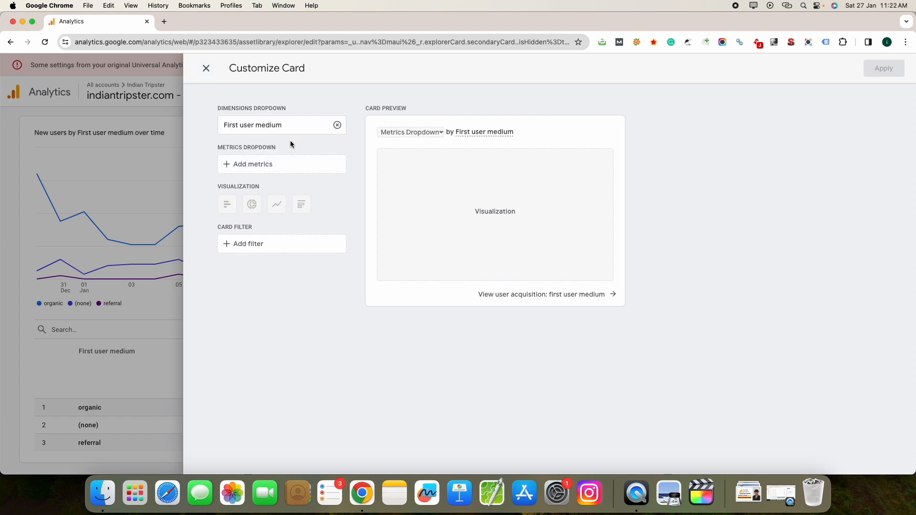
pyautogui.click(274, 170)
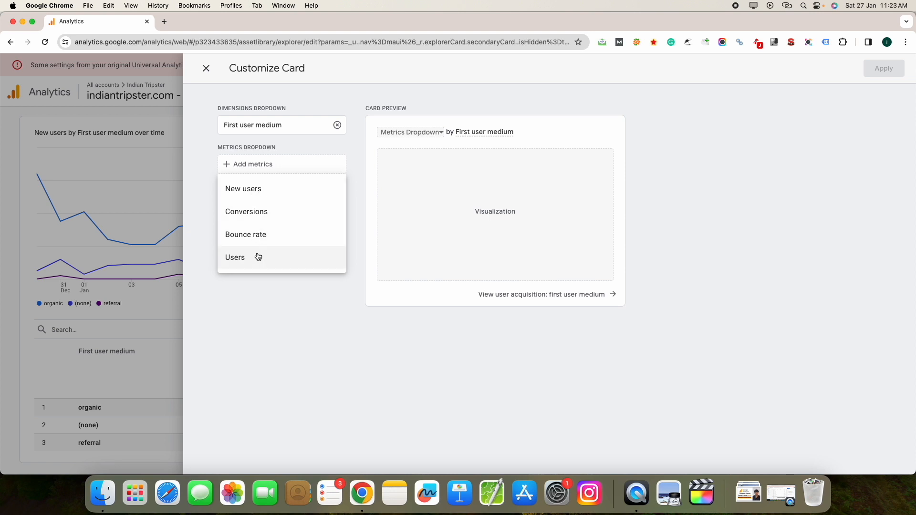
pyautogui.click(275, 192)
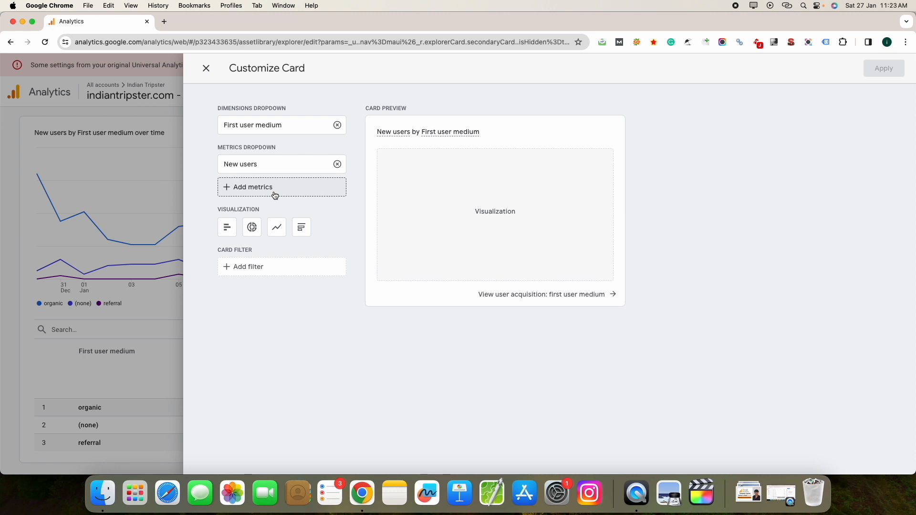
# Step: Try the bar, donut and line charts for the New users card, and apply the card with the table visualization
pyautogui.click(227, 232)
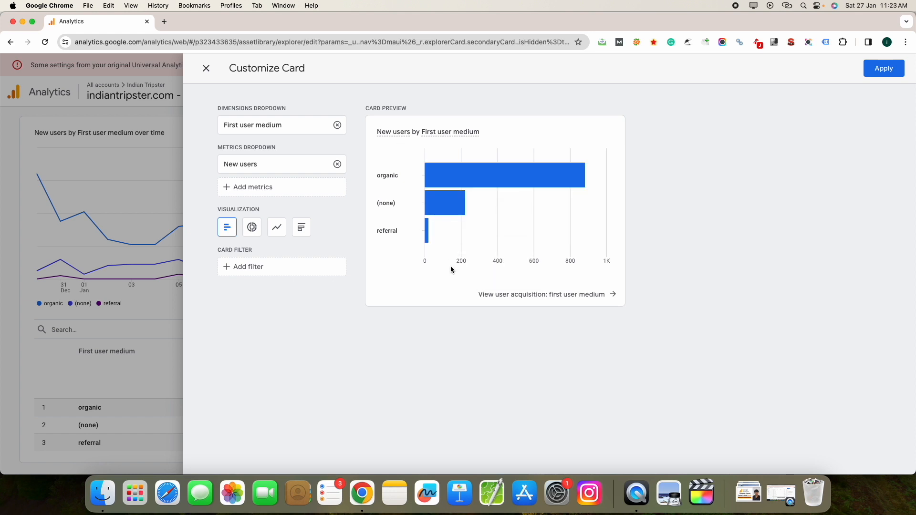
pyautogui.click(253, 231)
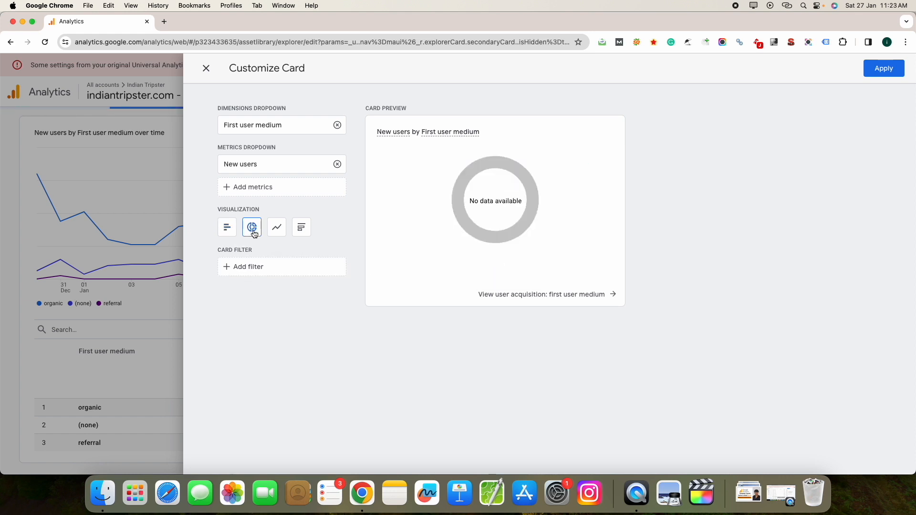
pyautogui.click(279, 233)
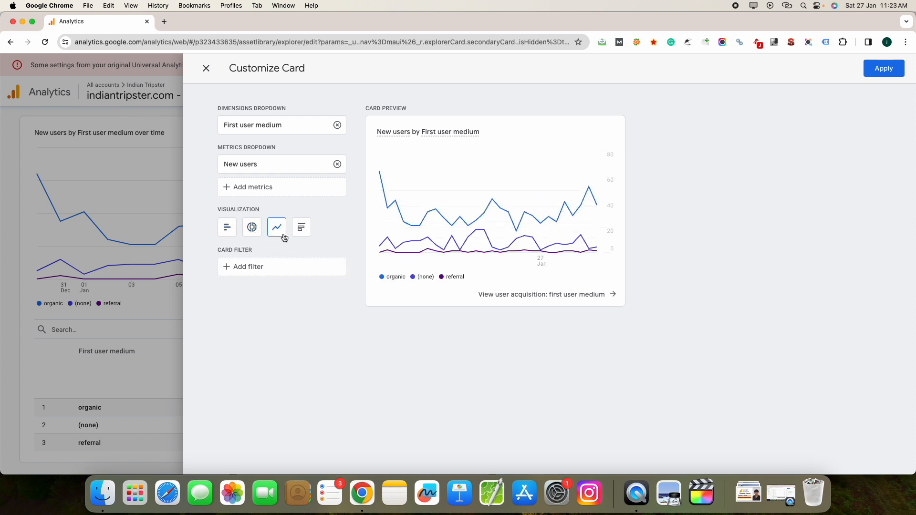
pyautogui.click(305, 234)
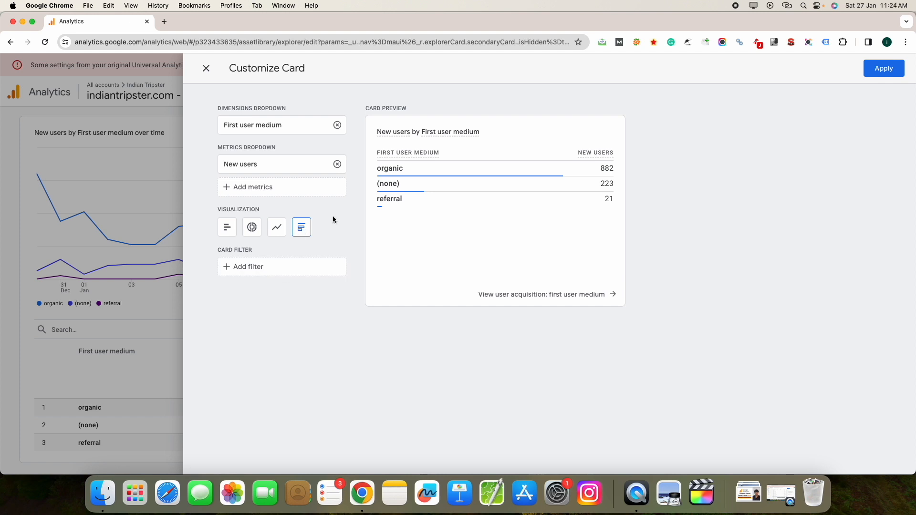
pyautogui.click(883, 68)
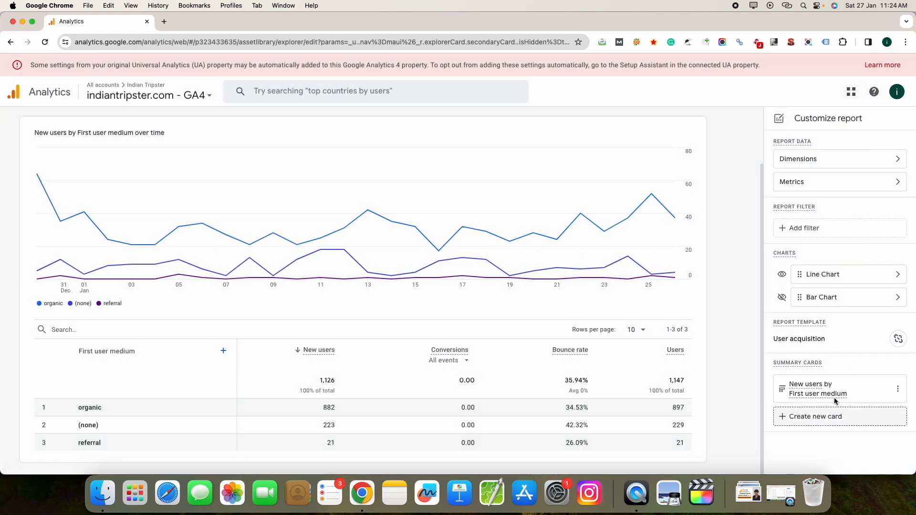
# Step: Create and apply a second summary card showing Bounce rate by First user medium as a bar chart
pyautogui.click(809, 418)
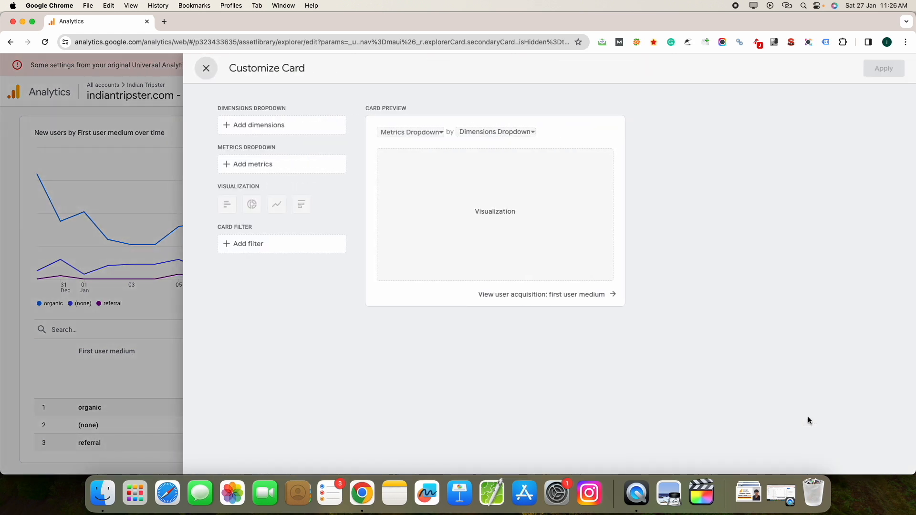
pyautogui.click(284, 127)
pyautogui.click(279, 148)
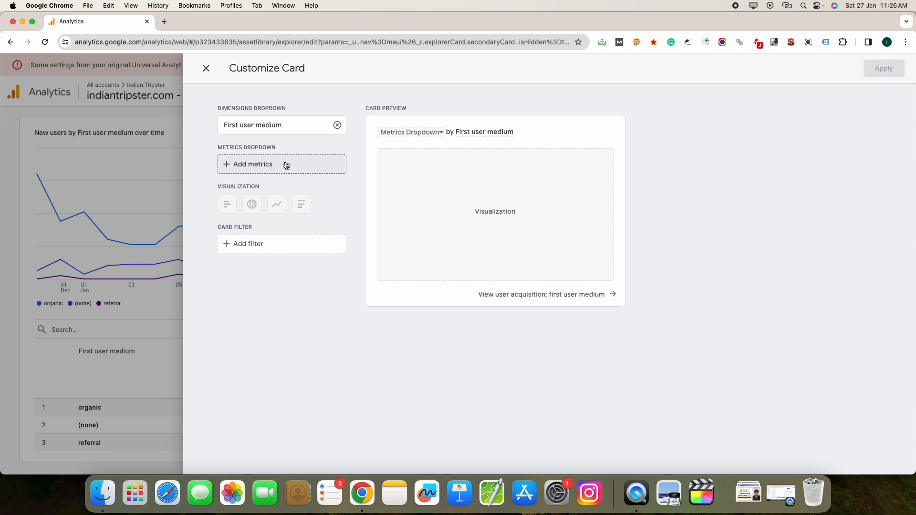
pyautogui.click(286, 165)
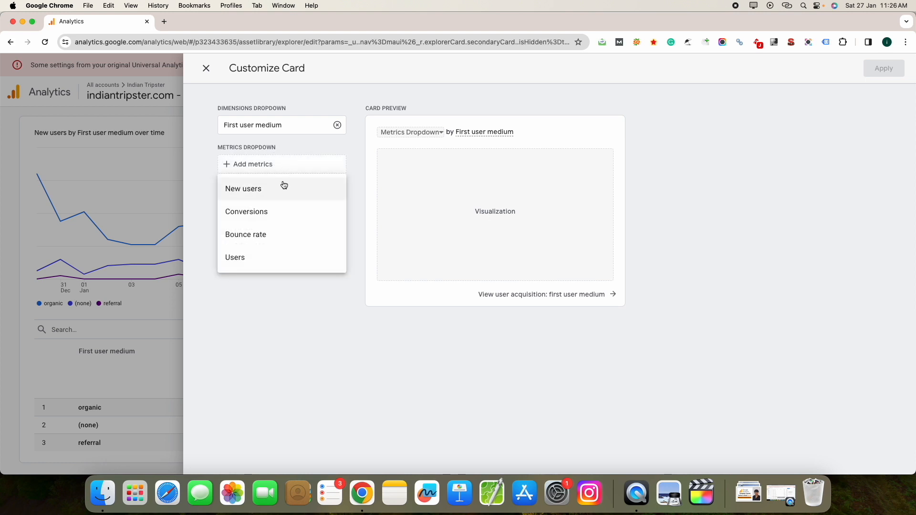
pyautogui.click(264, 240)
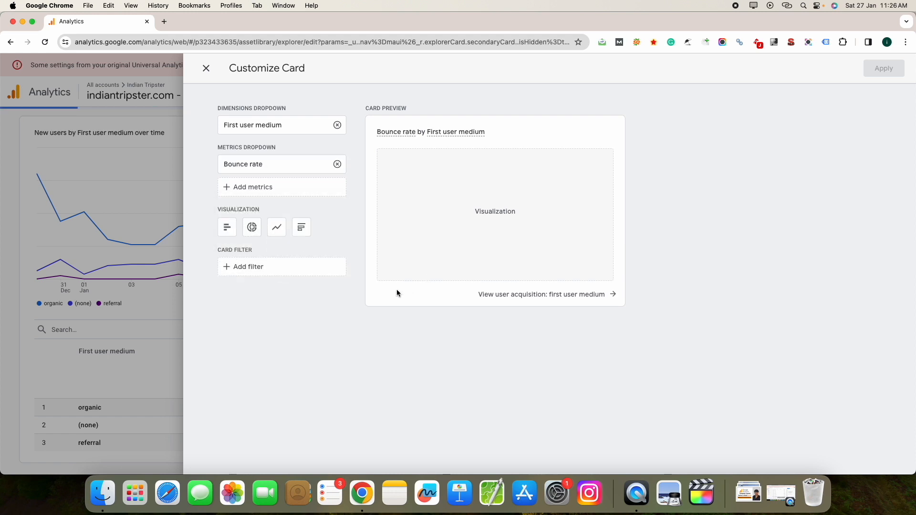
pyautogui.click(229, 229)
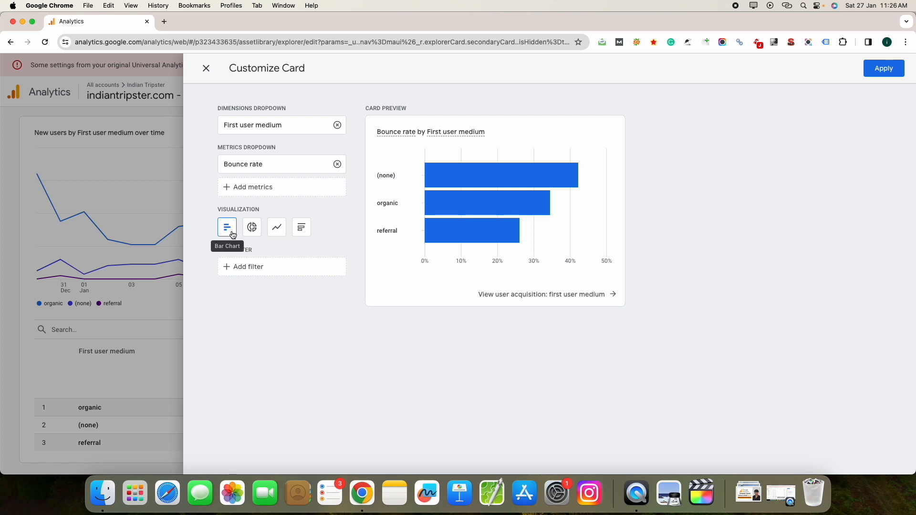
pyautogui.click(885, 70)
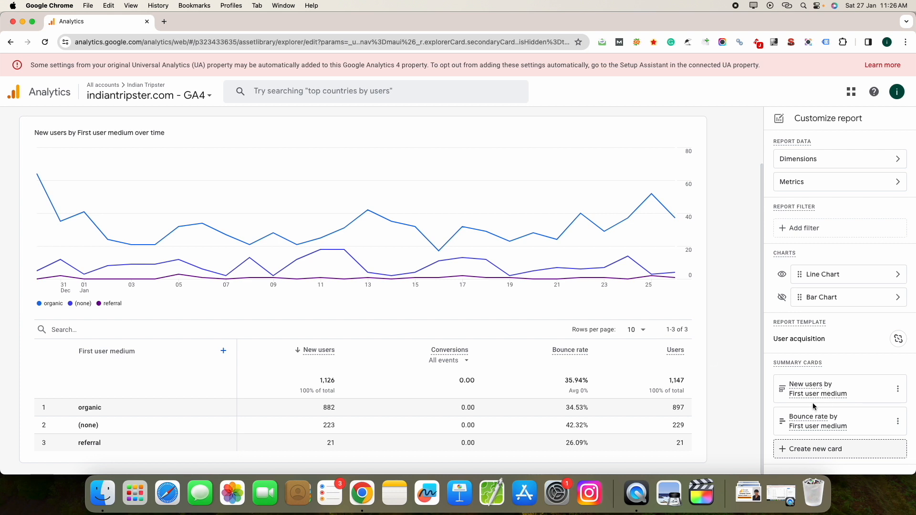
# Step: Save the customized report as a new report named Tripster Traffic Report, with no description
pyautogui.scroll(3, 729, 337)
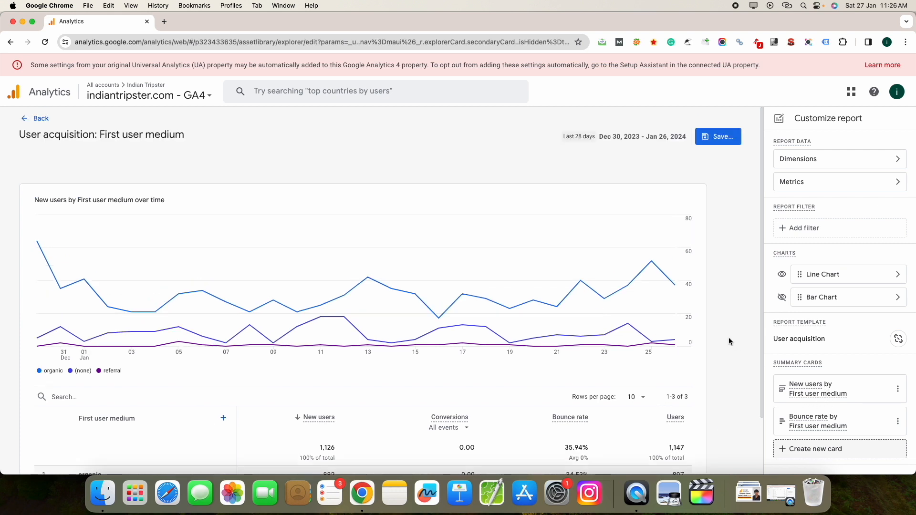
pyautogui.click(722, 138)
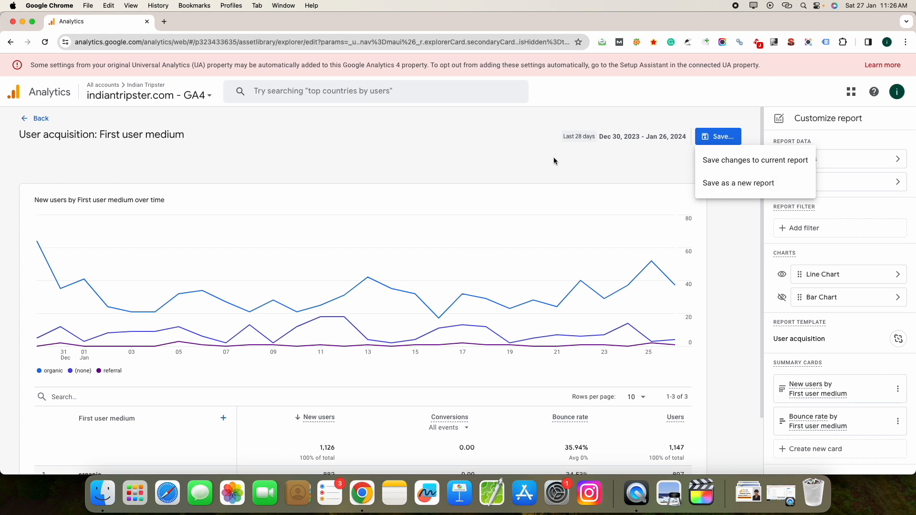
pyautogui.click(737, 186)
pyautogui.tripleClick(467, 256)
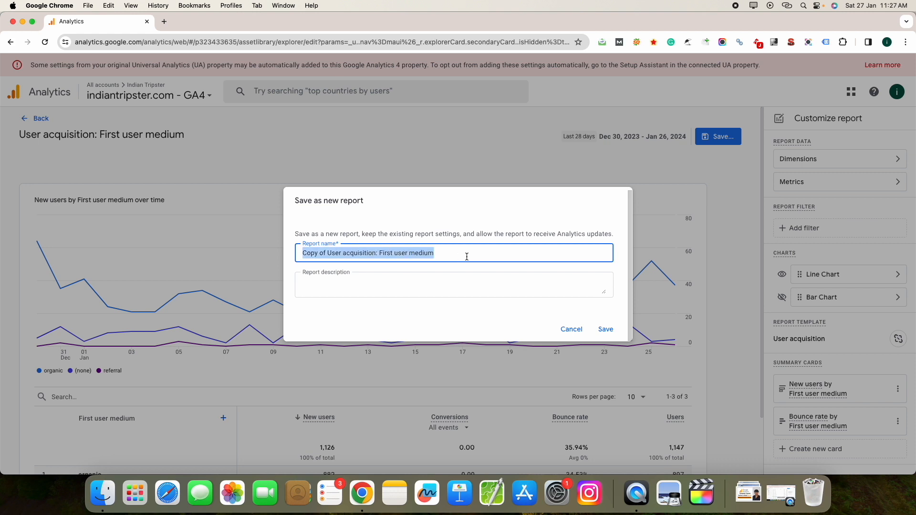
pyautogui.write('Tri')
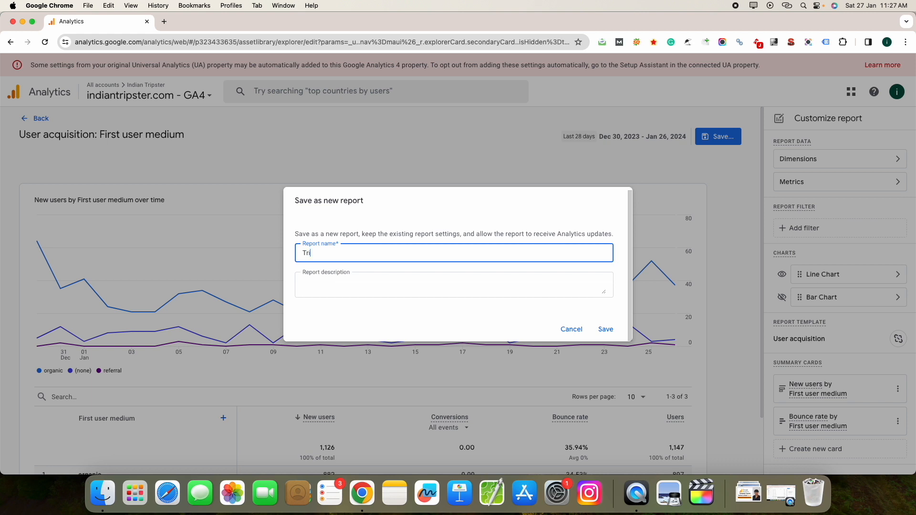
pyautogui.write('pster Traffic Report')
pyautogui.click(482, 278)
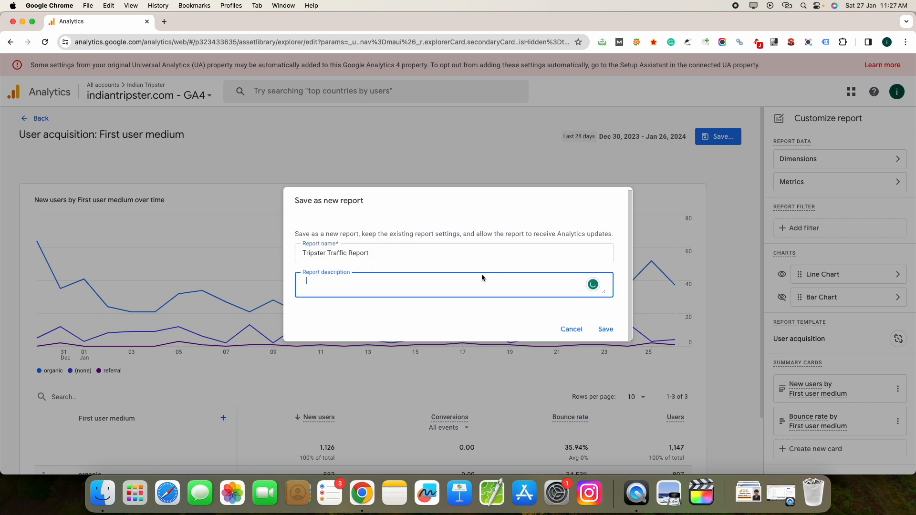
pyautogui.click(495, 249)
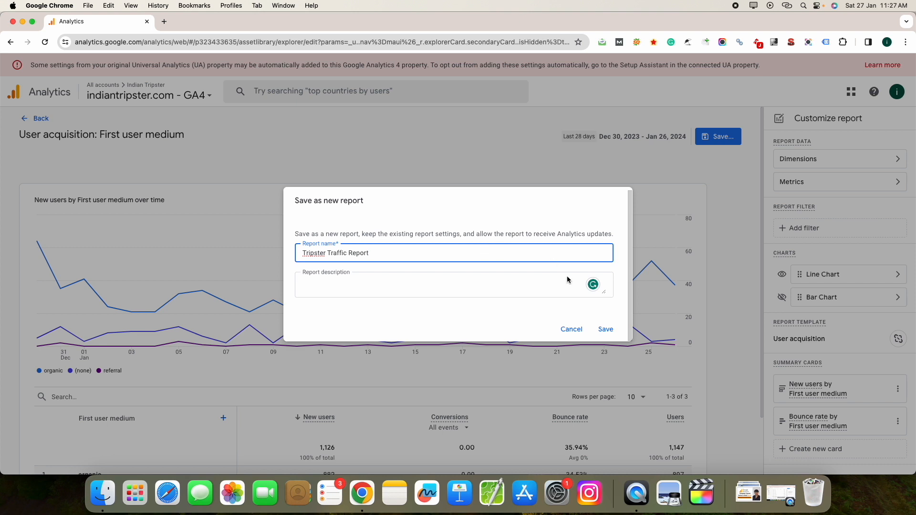
pyautogui.click(605, 330)
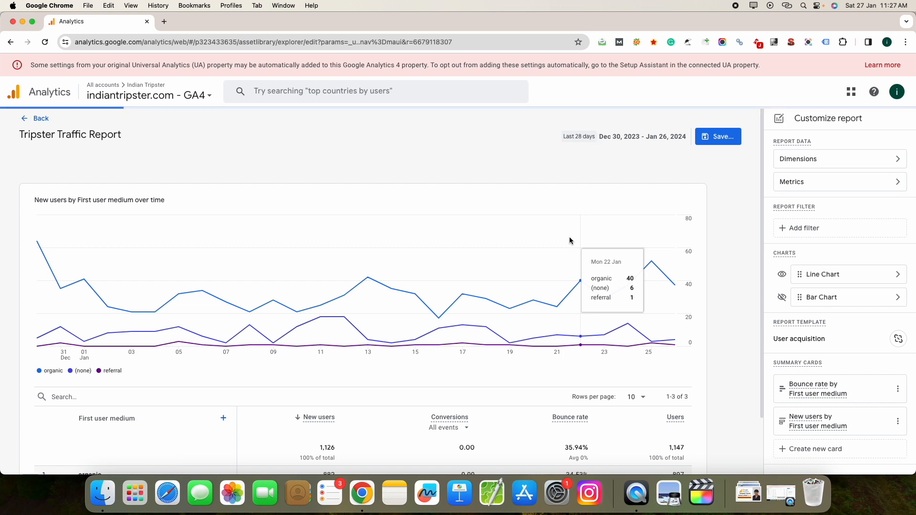
# Step: Return to the report library and check the Tripster Traffic Report in the reports list
pyautogui.click(24, 121)
pyautogui.scroll(-6, 392, 250)
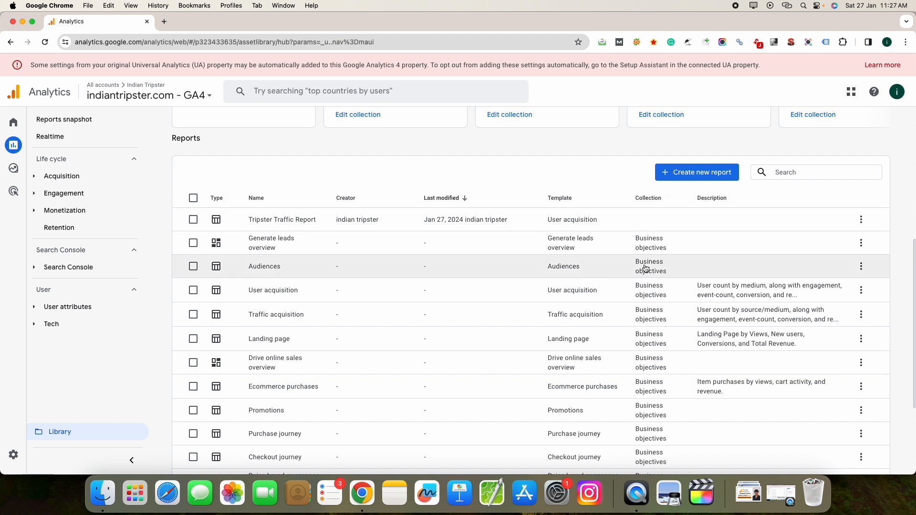
pyautogui.scroll(1, 645, 268)
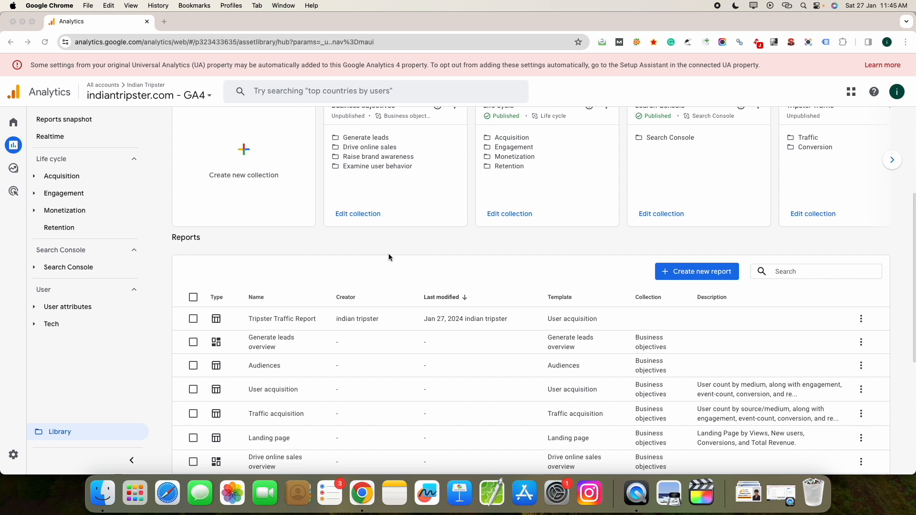
# Step: Open the User acquisition report from the library's reports list and hide its bar chart
pyautogui.scroll(-3, 389, 258)
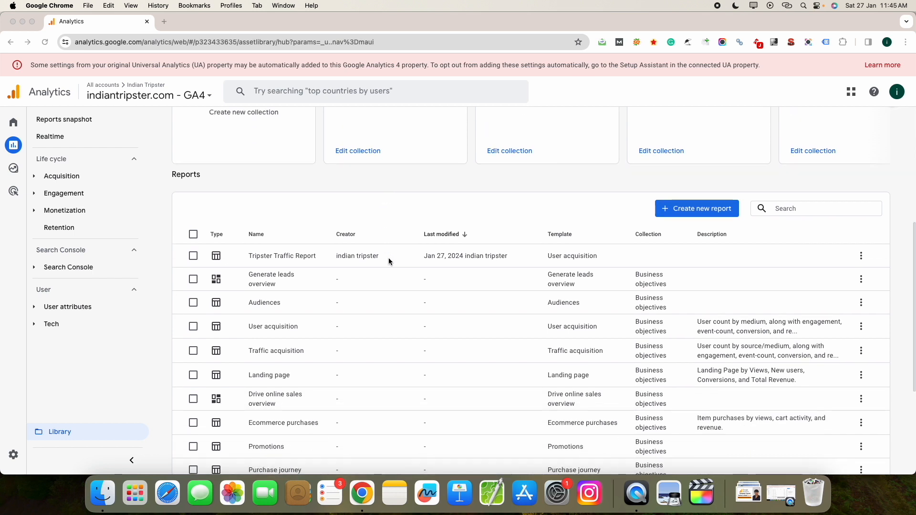
pyautogui.scroll(3, 448, 292)
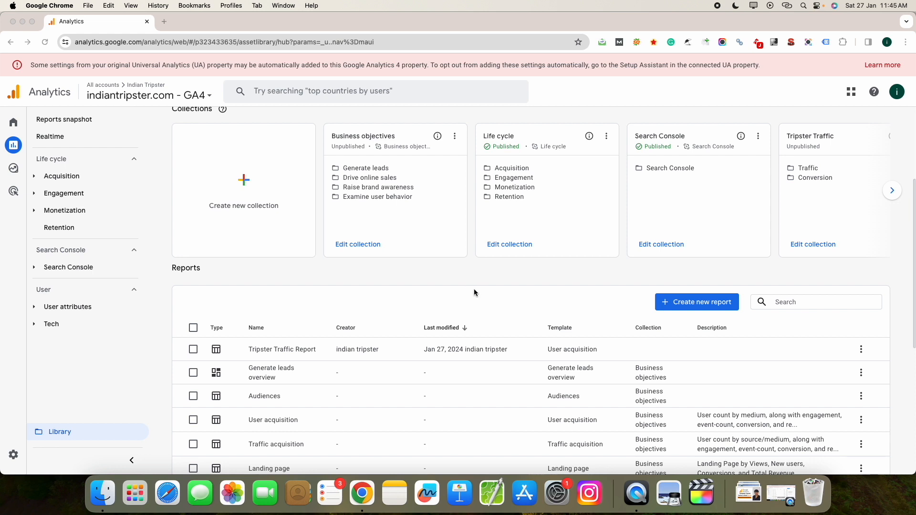
pyautogui.scroll(-5, 475, 293)
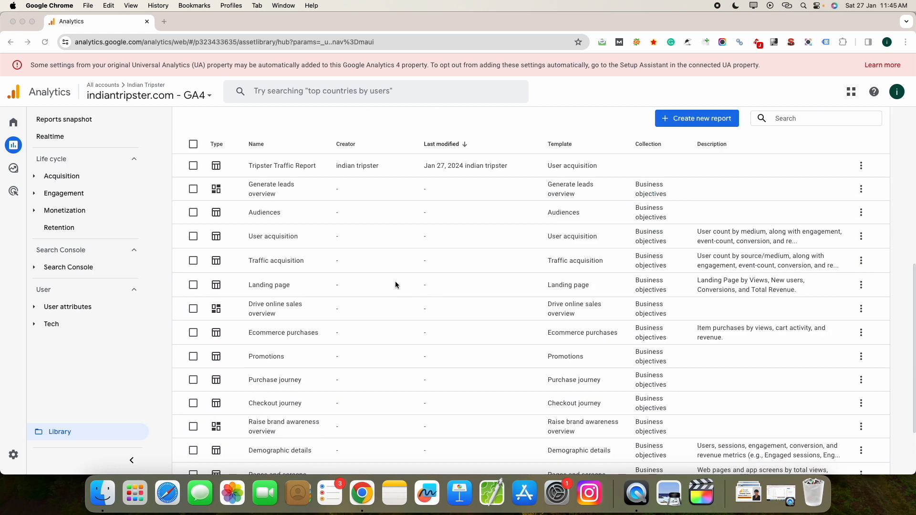
pyautogui.click(280, 241)
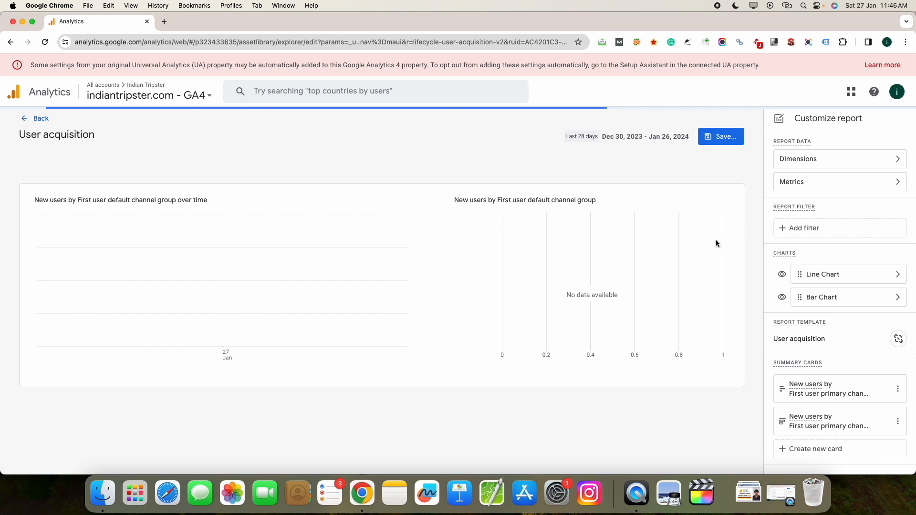
pyautogui.click(782, 297)
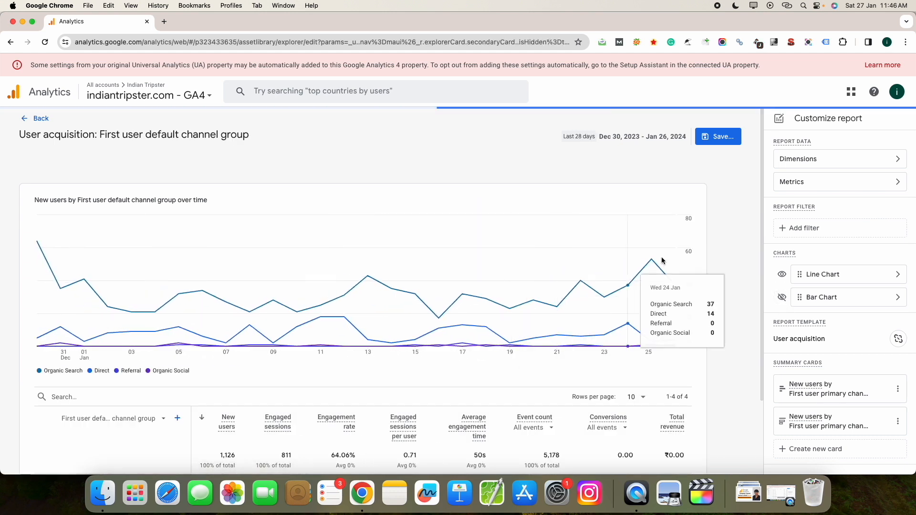
# Step: Remove all primary dimensions from the report, from First user default channel group through First user Google Ads ad group name
pyautogui.click(832, 164)
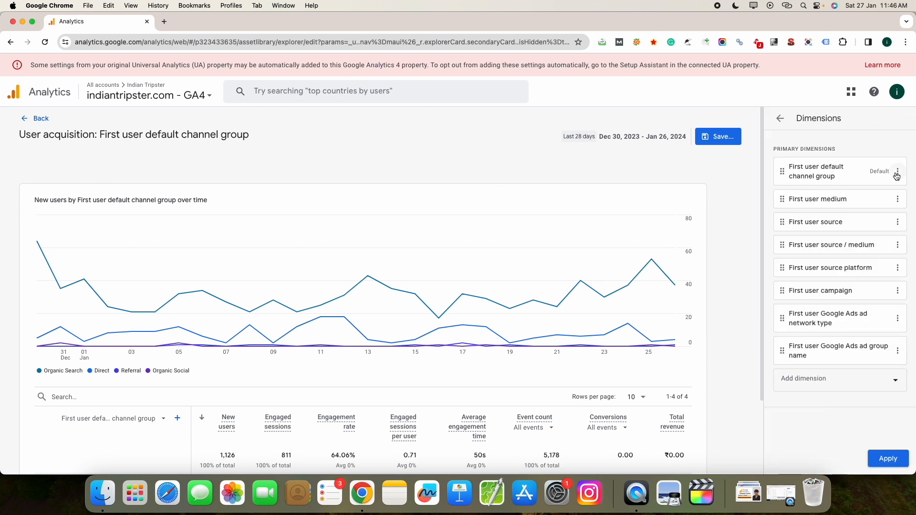
pyautogui.click(898, 172)
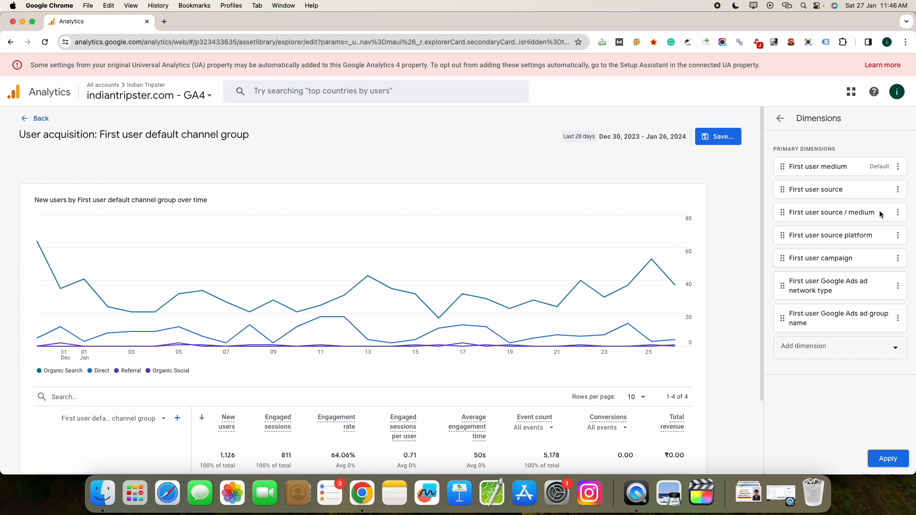
pyautogui.click(898, 167)
pyautogui.click(859, 213)
pyautogui.click(898, 166)
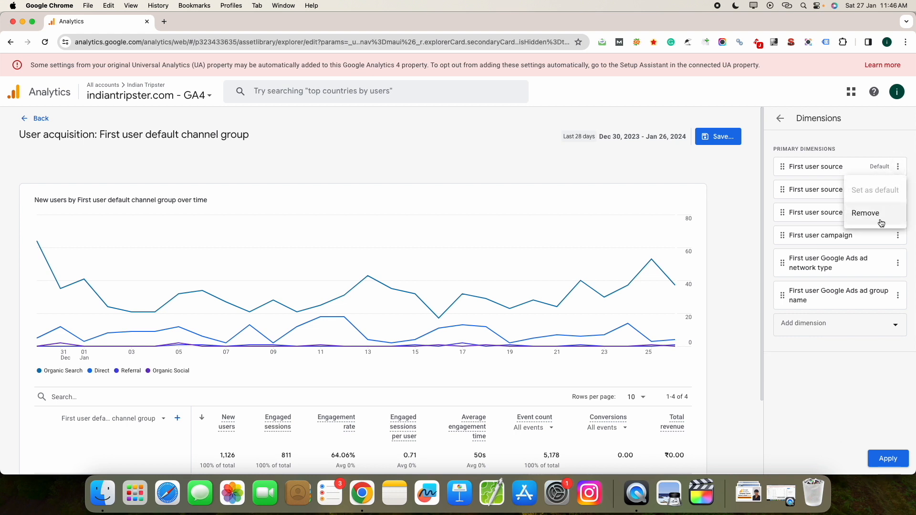
pyautogui.click(864, 213)
pyautogui.click(898, 171)
pyautogui.click(864, 214)
pyautogui.click(898, 172)
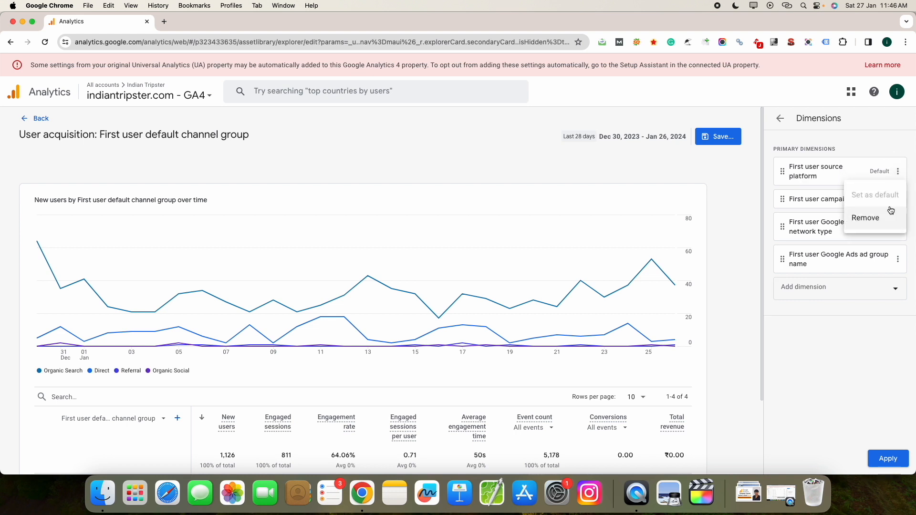
pyautogui.click(863, 214)
pyautogui.click(898, 171)
pyautogui.click(863, 215)
pyautogui.click(898, 171)
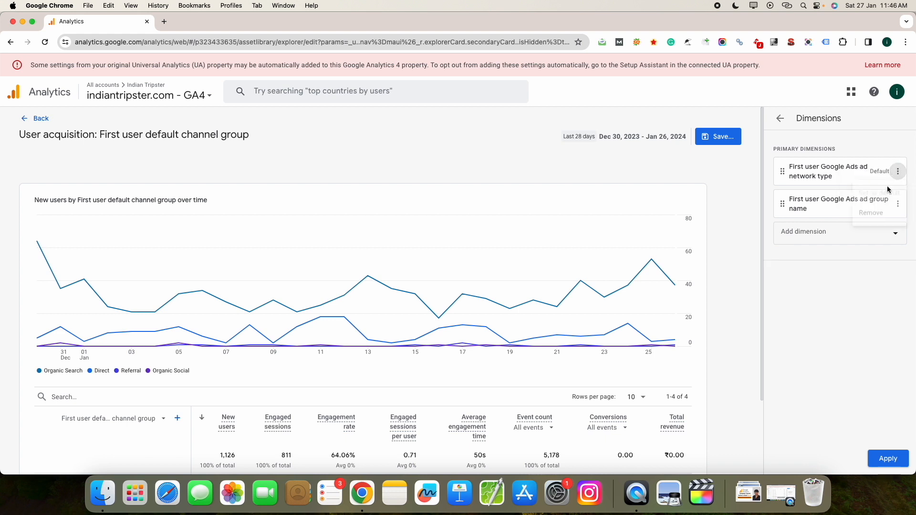
pyautogui.click(864, 213)
pyautogui.click(898, 171)
pyautogui.click(863, 214)
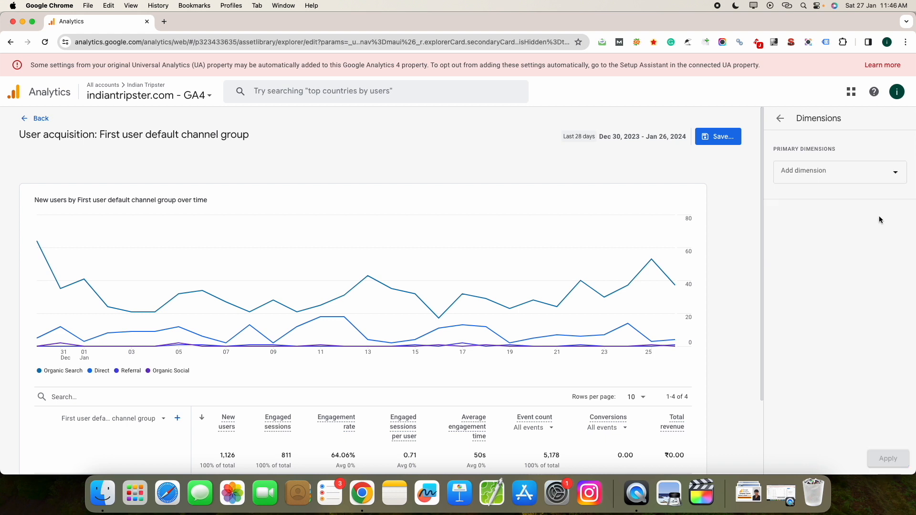
# Step: Add Landing page + query string as the report's primary dimension and apply it
pyautogui.click(851, 175)
pyautogui.write('land')
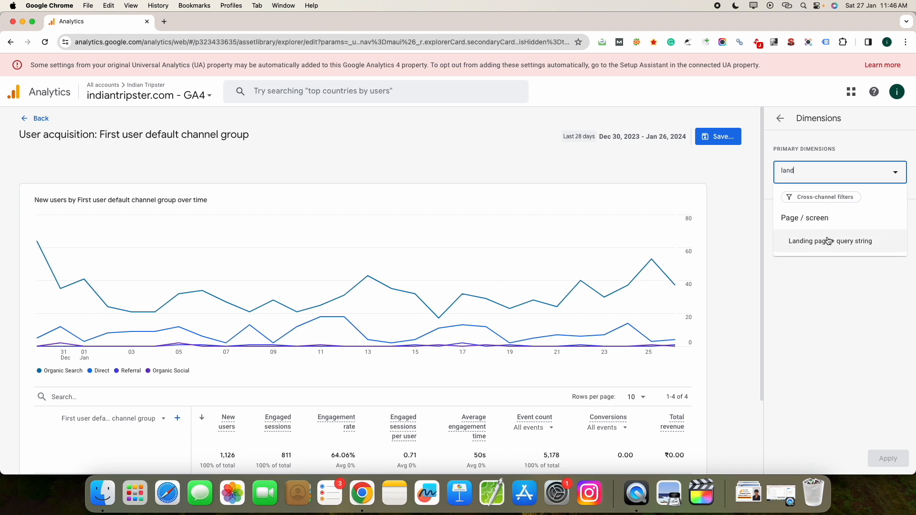
pyautogui.click(828, 245)
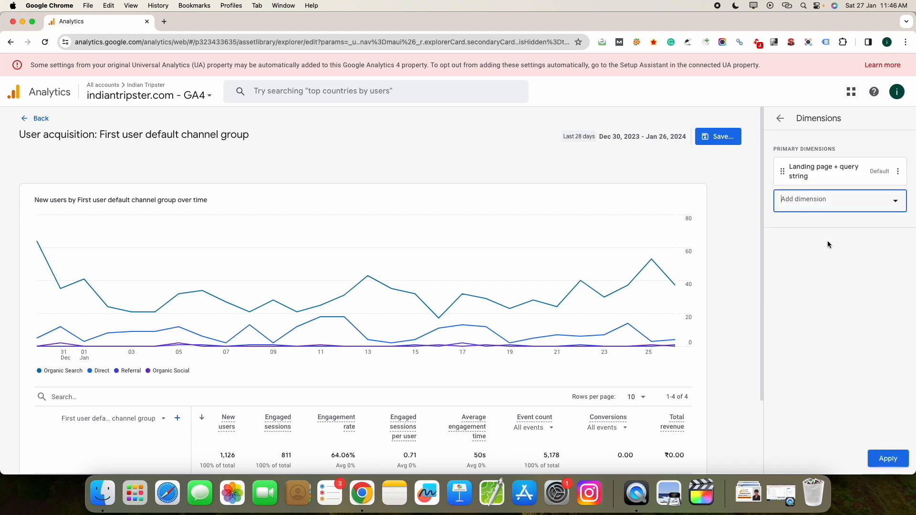
pyautogui.click(886, 461)
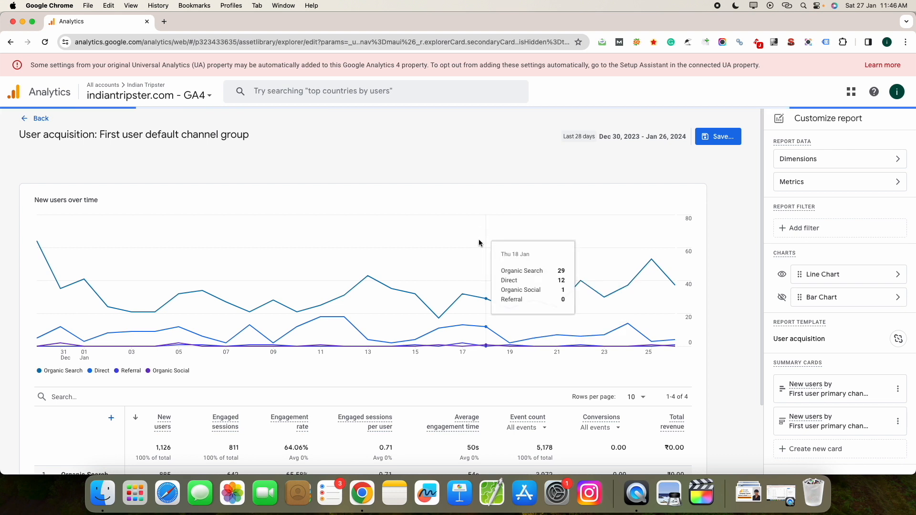
# Step: Remove the Engaged sessions, Engagement rate, Engaged sessions per user, Average engagement time, Event count and Total revenue metrics, keeping New users and Conversions
pyautogui.scroll(-1, 477, 254)
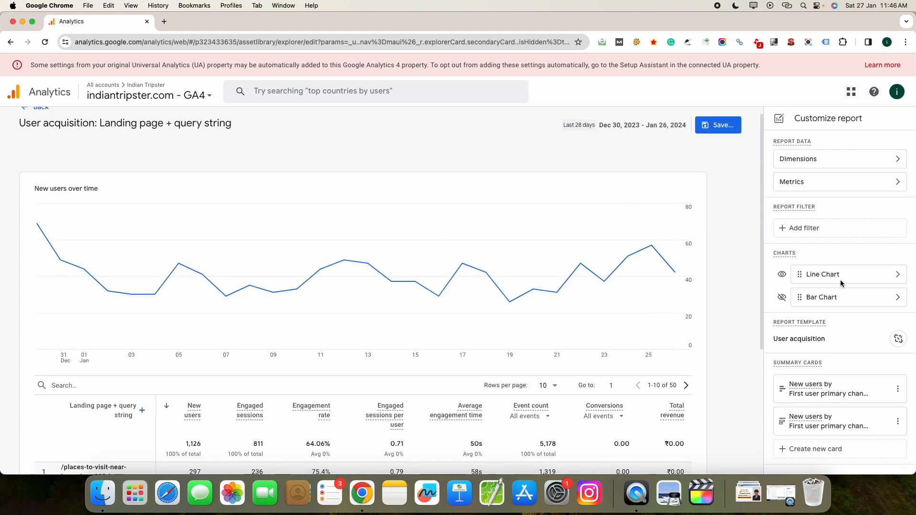
pyautogui.click(867, 184)
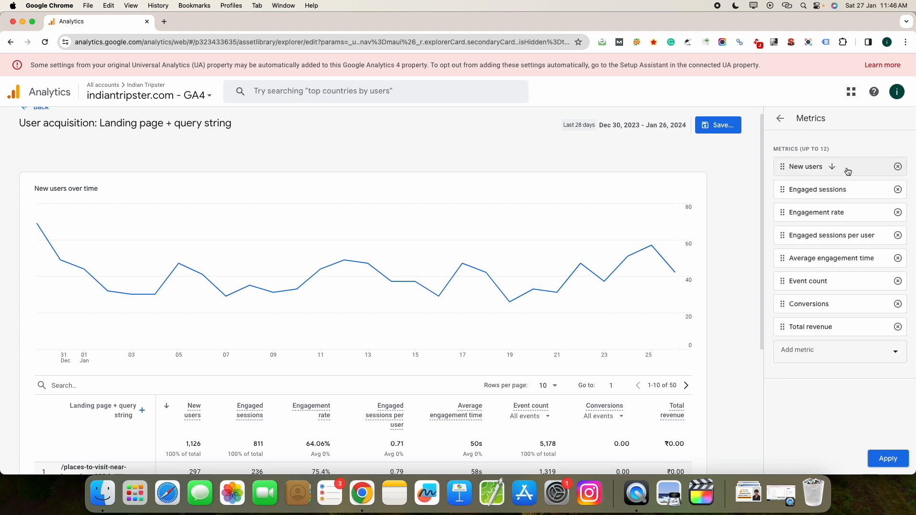
pyautogui.click(898, 190)
pyautogui.click(899, 190)
pyautogui.click(897, 190)
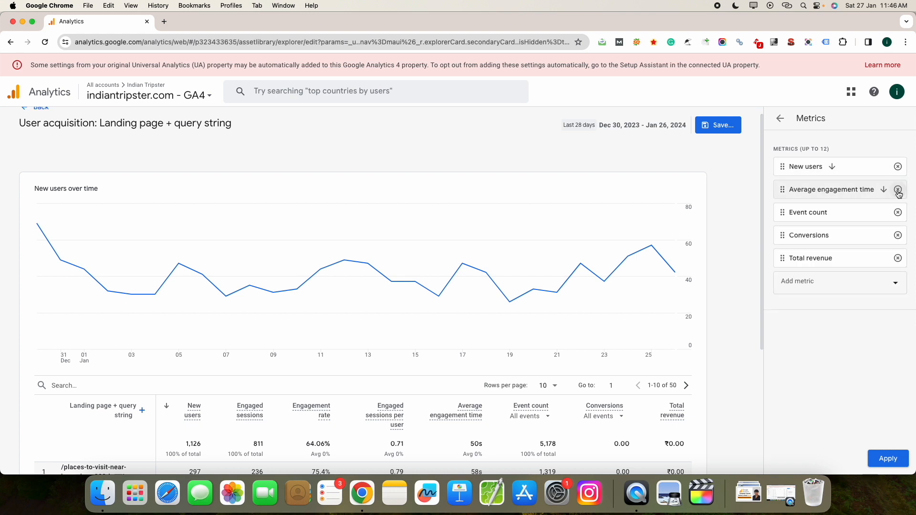
pyautogui.click(898, 190)
pyautogui.click(898, 190)
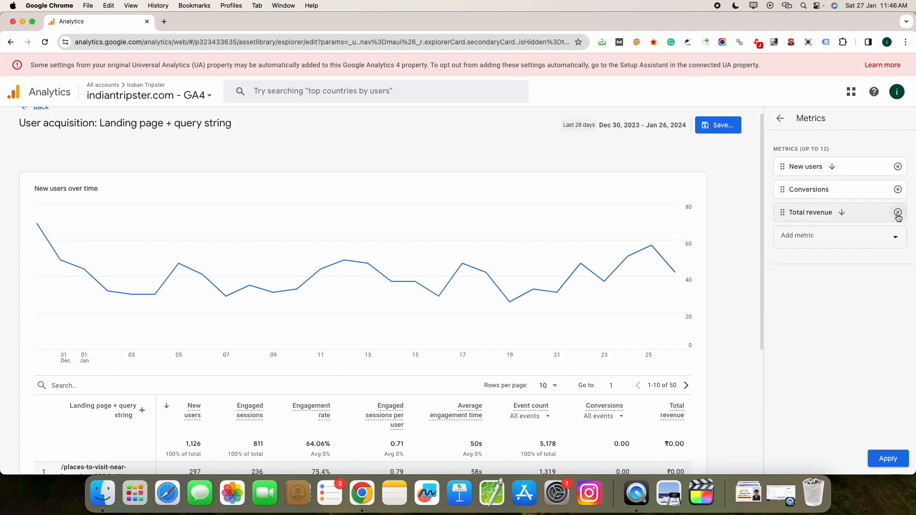
pyautogui.click(898, 213)
# Step: Add the Users and Bounce rate metrics to the report's metric list
pyautogui.click(837, 214)
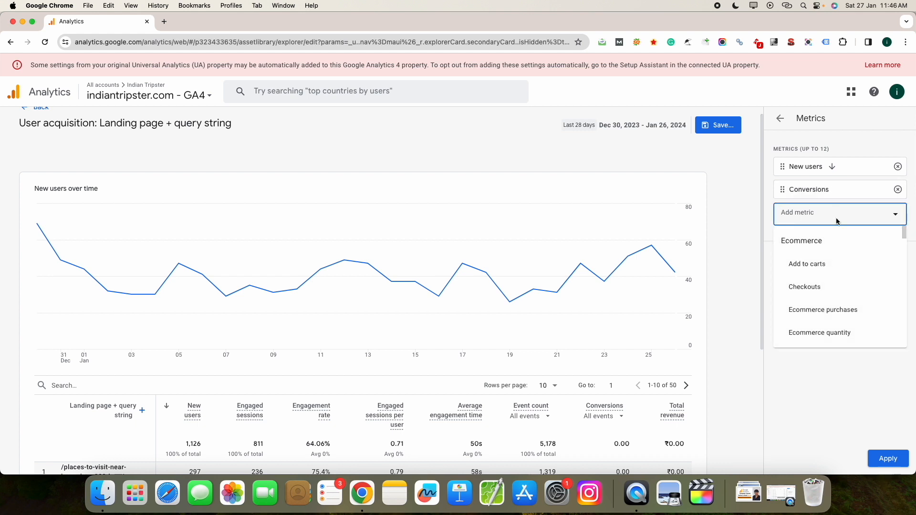
pyautogui.write('user')
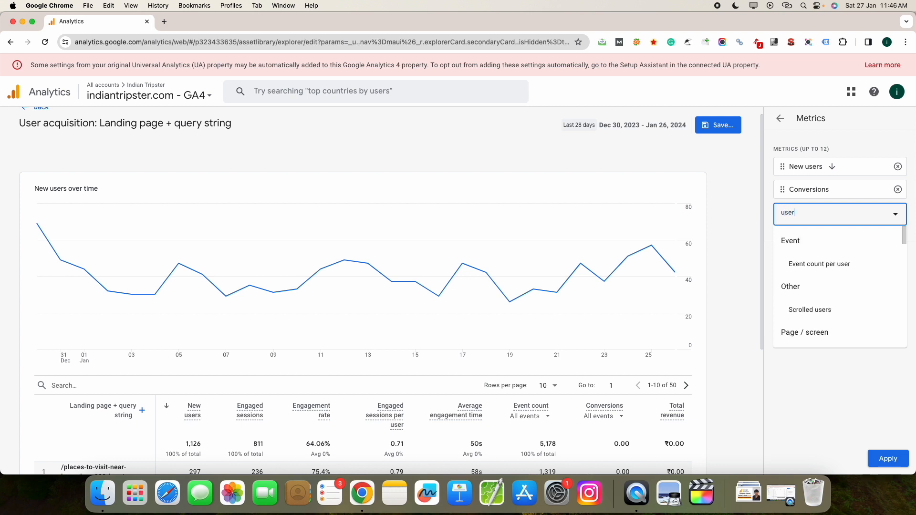
pyautogui.scroll(-5, 832, 284)
pyautogui.click(819, 331)
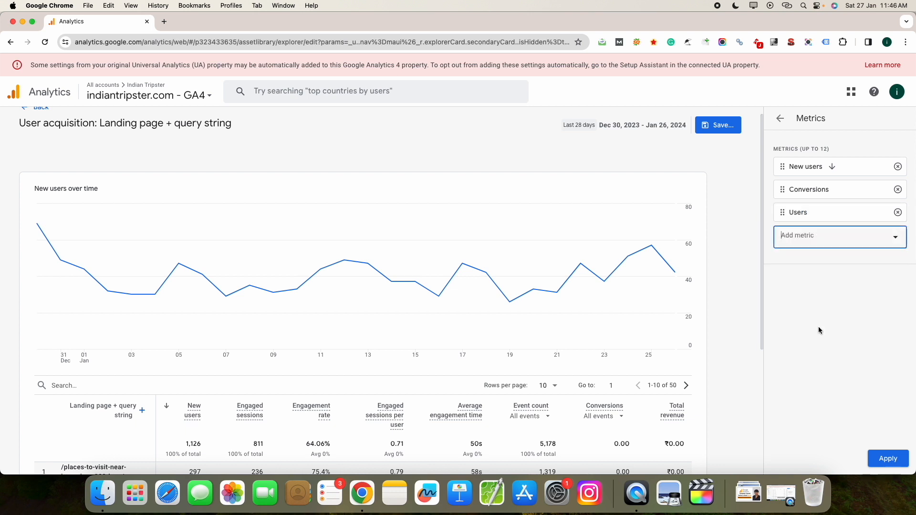
pyautogui.write('bounc')
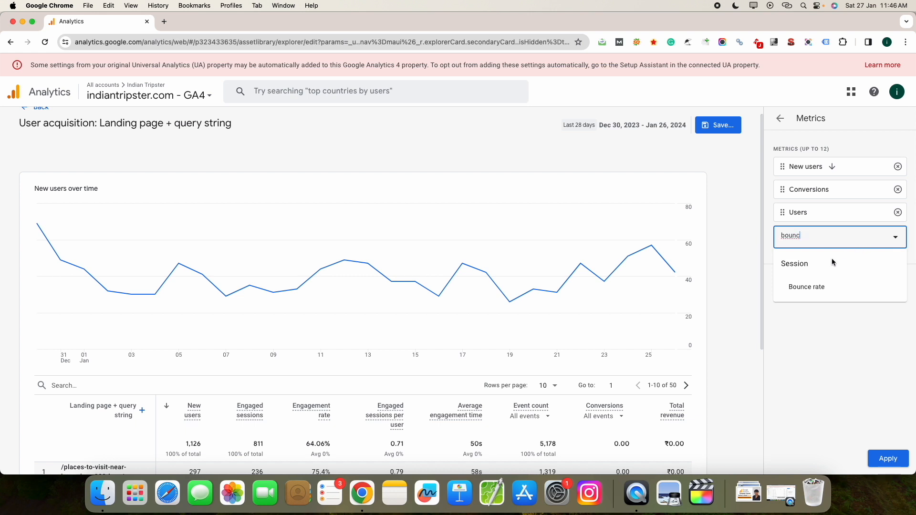
pyautogui.click(811, 285)
# Step: Add the Sessions metric to the report and apply the revised metric list
pyautogui.write('s')
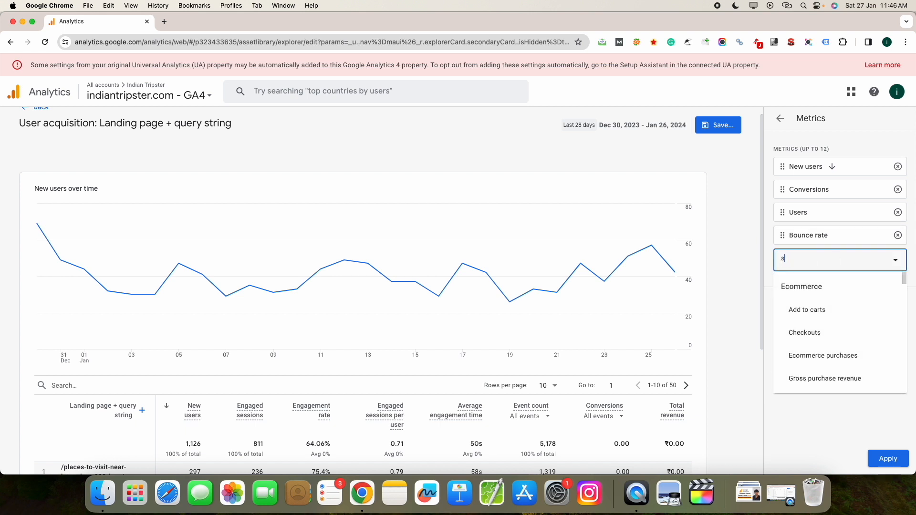
pyautogui.write('ew')
pyautogui.press('BackSpace')
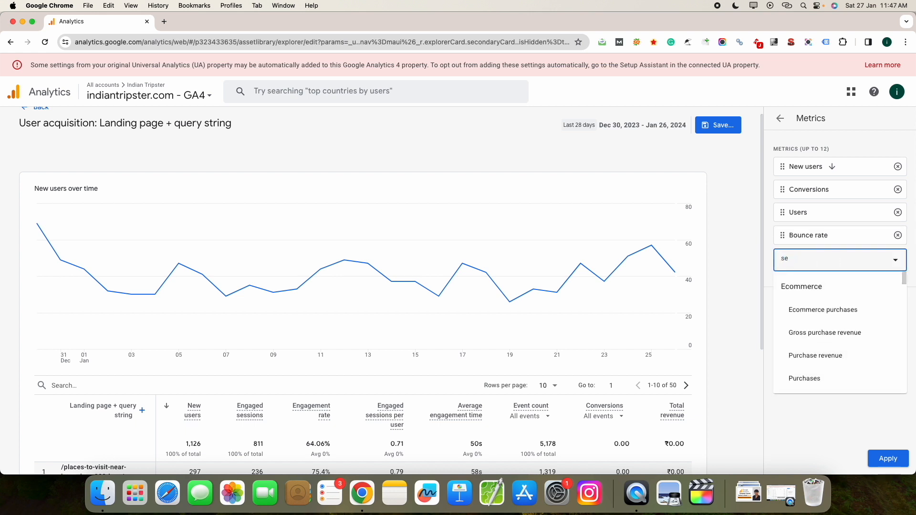
pyautogui.write('ss')
pyautogui.click(815, 381)
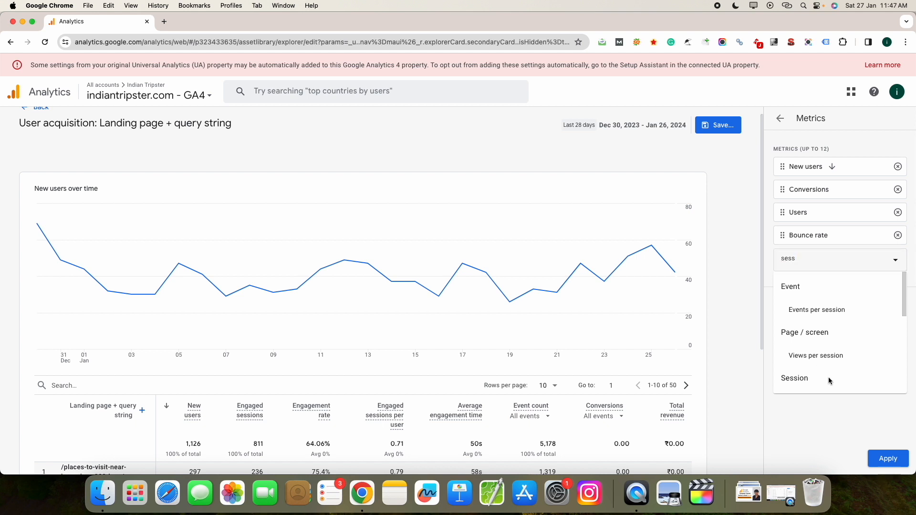
pyautogui.scroll(-5, 805, 380)
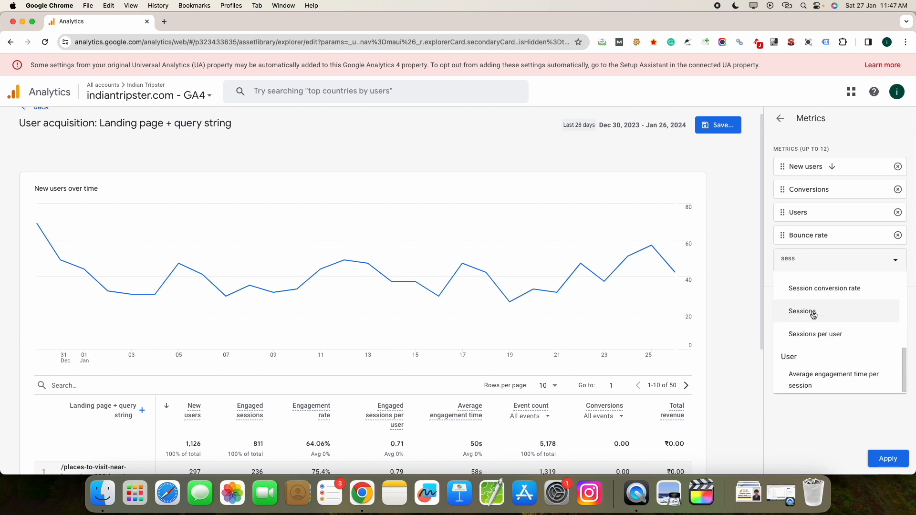
pyautogui.click(812, 311)
pyautogui.click(887, 459)
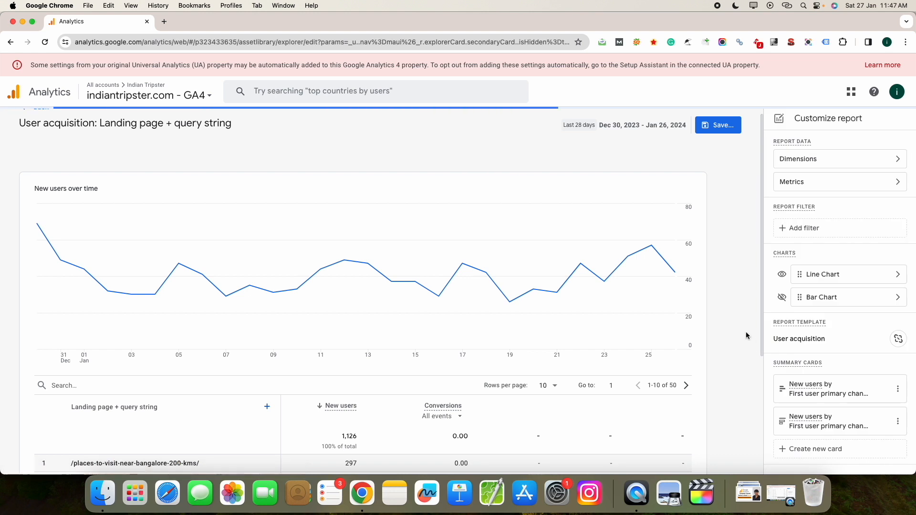
# Step: Delete both existing New users by First user primary channel group summary cards
pyautogui.scroll(-4, 686, 318)
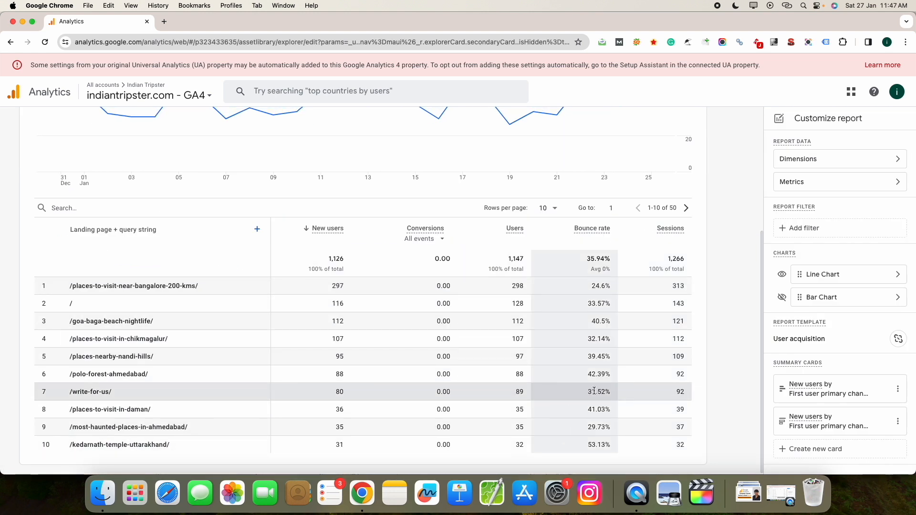
pyautogui.scroll(2, 564, 392)
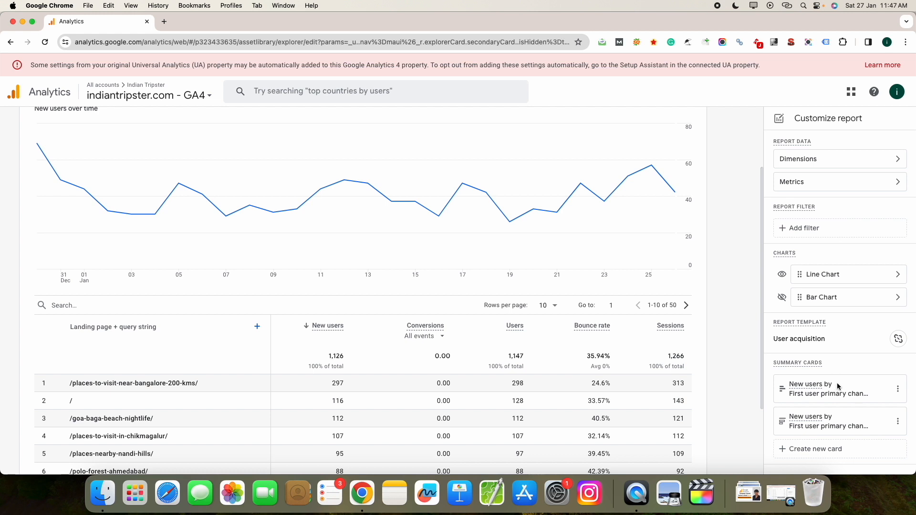
pyautogui.click(898, 389)
pyautogui.click(844, 443)
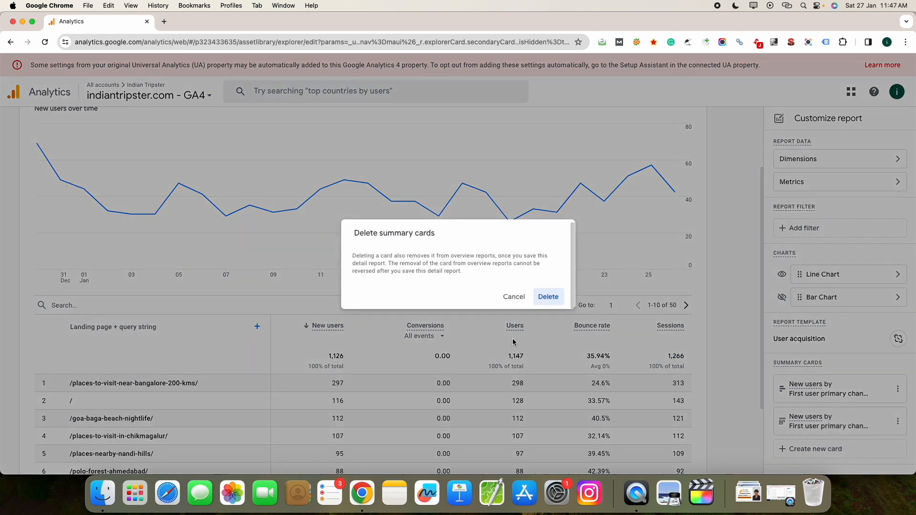
pyautogui.click(548, 297)
pyautogui.click(897, 389)
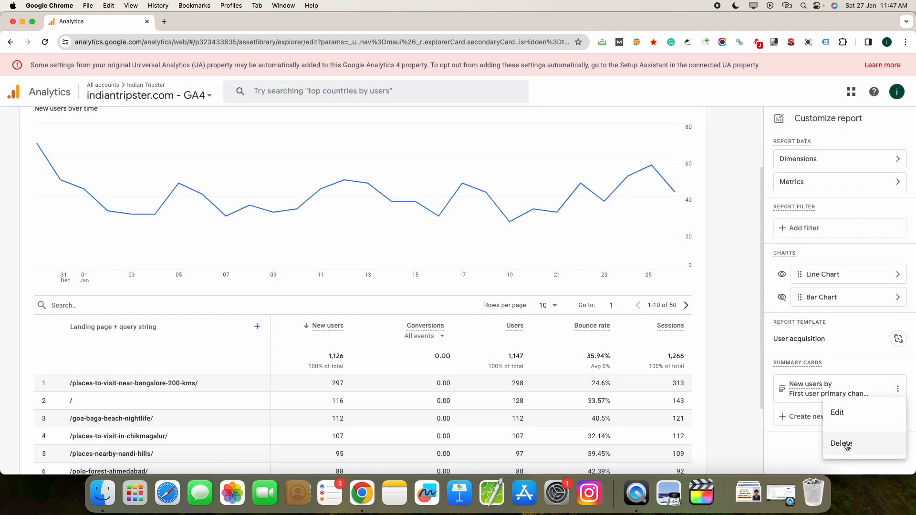
pyautogui.click(890, 443)
pyautogui.click(553, 298)
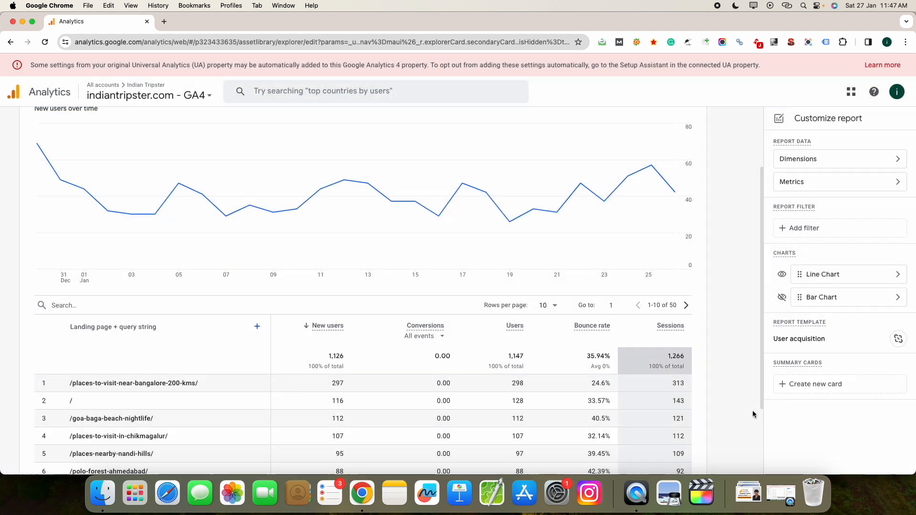
# Step: Create a new summary card with Landing page + query string as its dimension and Bounce rate as its metric
pyautogui.click(816, 382)
pyautogui.click(276, 125)
pyautogui.click(275, 147)
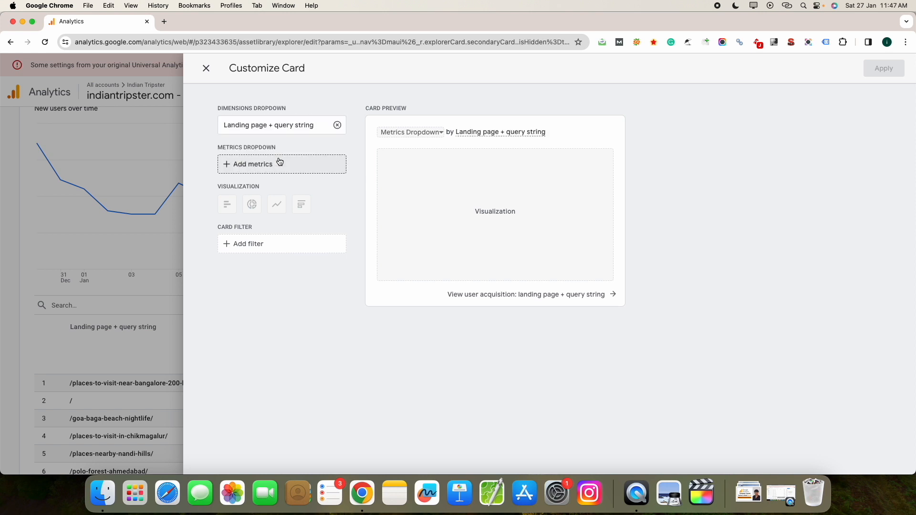
pyautogui.click(281, 162)
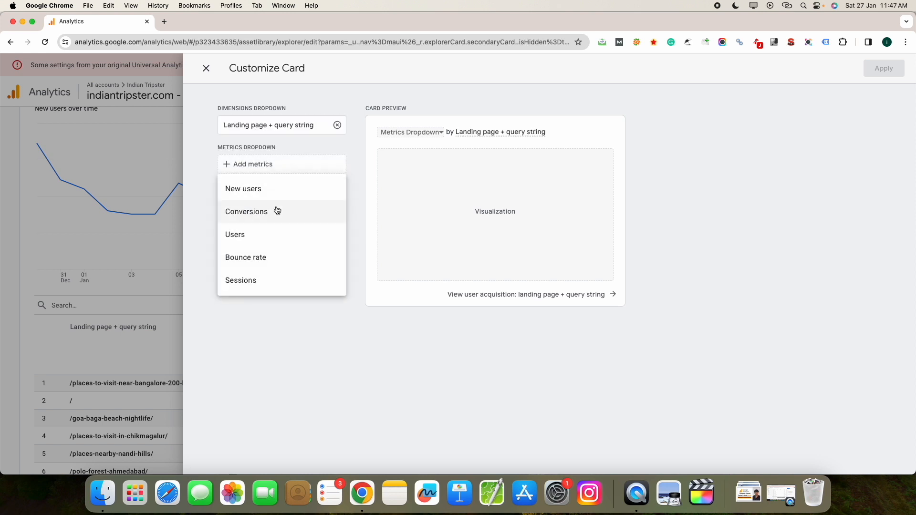
pyautogui.click(257, 258)
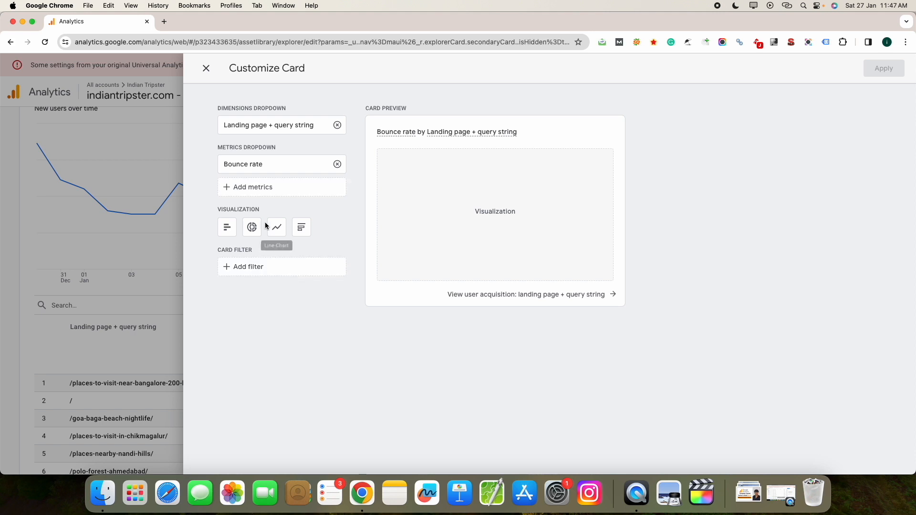
# Step: Preview the card as bar, donut and line charts, set its visualization to a table and apply the card
pyautogui.click(228, 227)
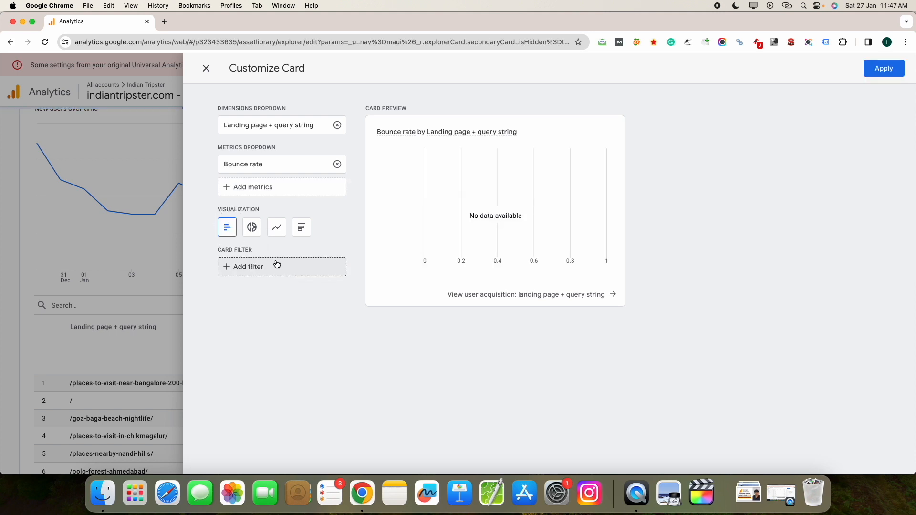
pyautogui.click(251, 229)
pyautogui.click(282, 231)
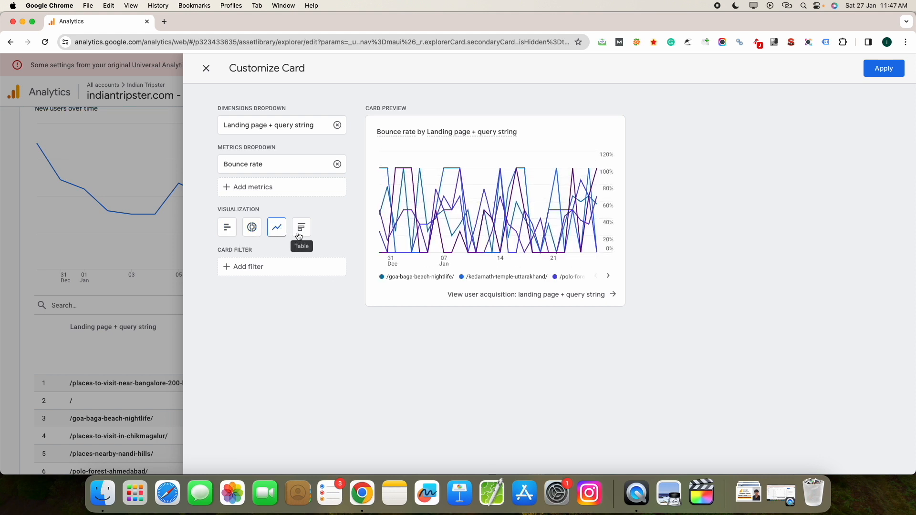
pyautogui.click(301, 227)
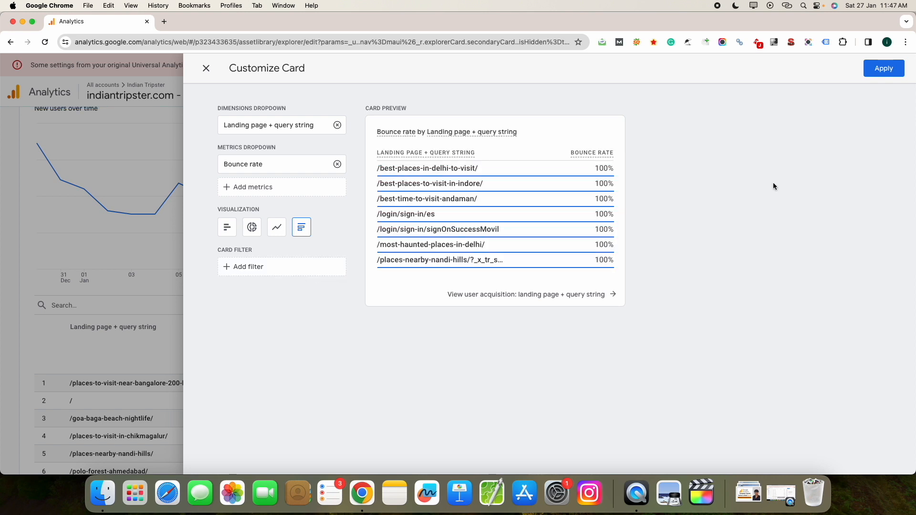
pyautogui.click(887, 69)
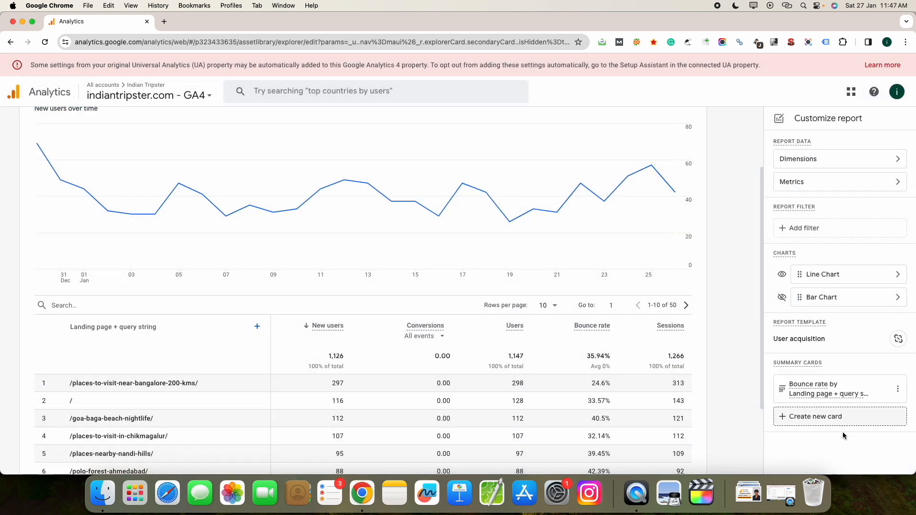
# Step: Create another summary card showing Sessions by Landing page + query string as a bar chart and apply it
pyautogui.click(843, 424)
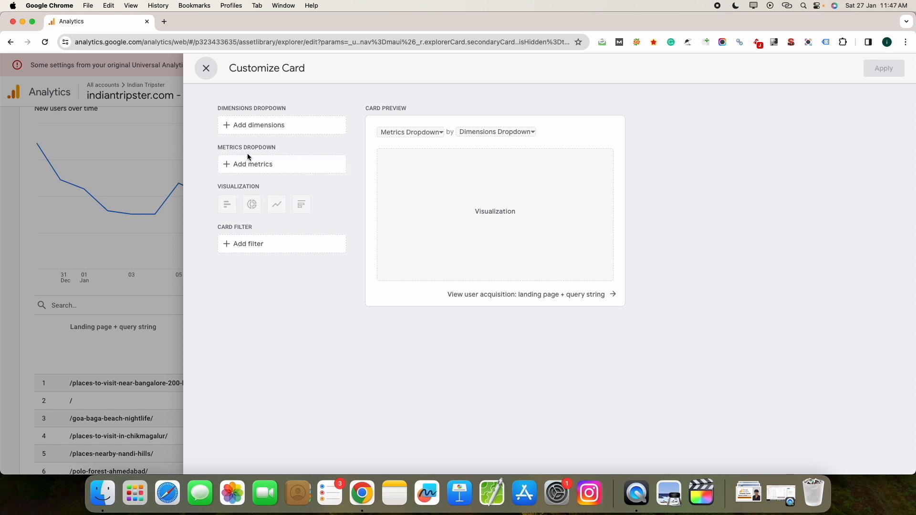
pyautogui.click(265, 125)
pyautogui.click(244, 145)
pyautogui.click(263, 162)
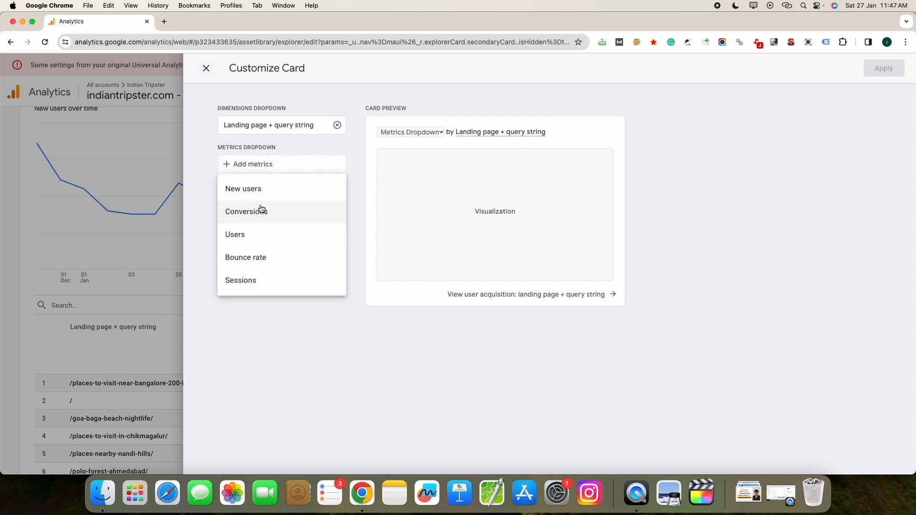
pyautogui.click(254, 286)
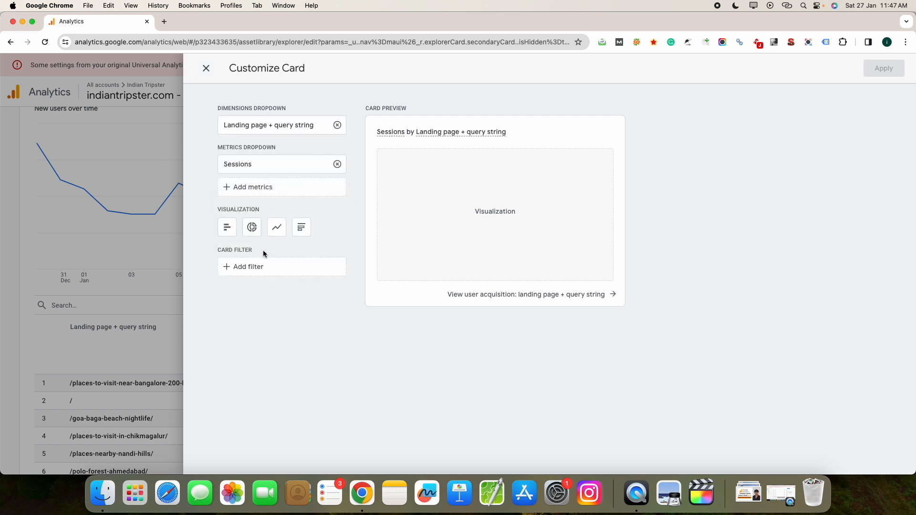
pyautogui.click(229, 231)
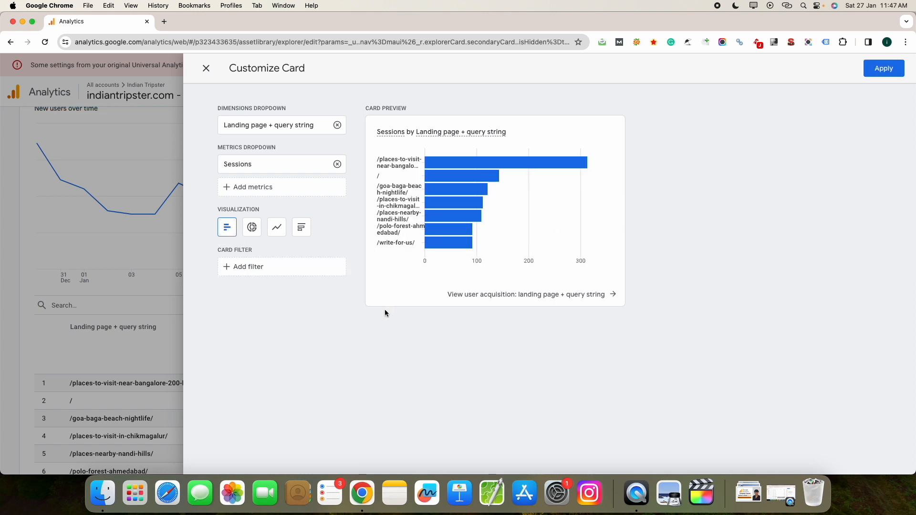
pyautogui.click(890, 73)
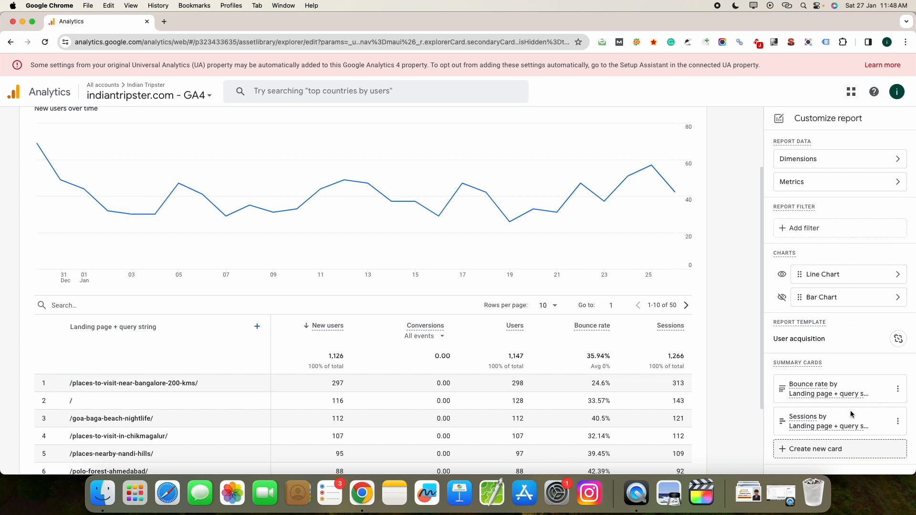
# Step: Save the customized report as a new report named "Tripster: Landing page + query string"
pyautogui.scroll(-3, 596, 267)
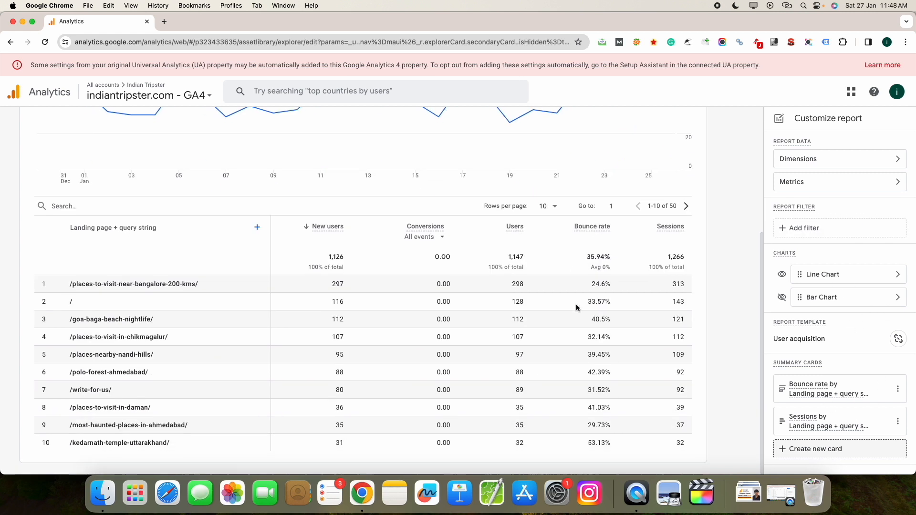
pyautogui.scroll(5, 580, 286)
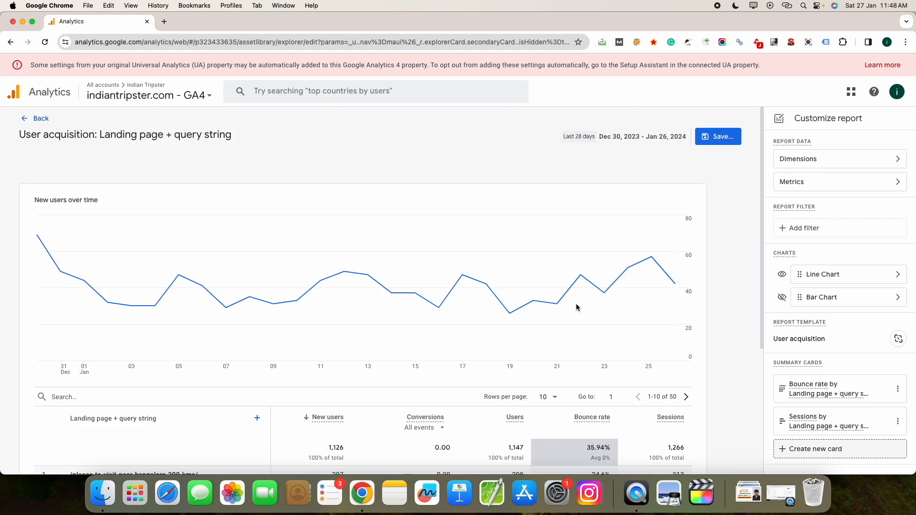
pyautogui.click(730, 141)
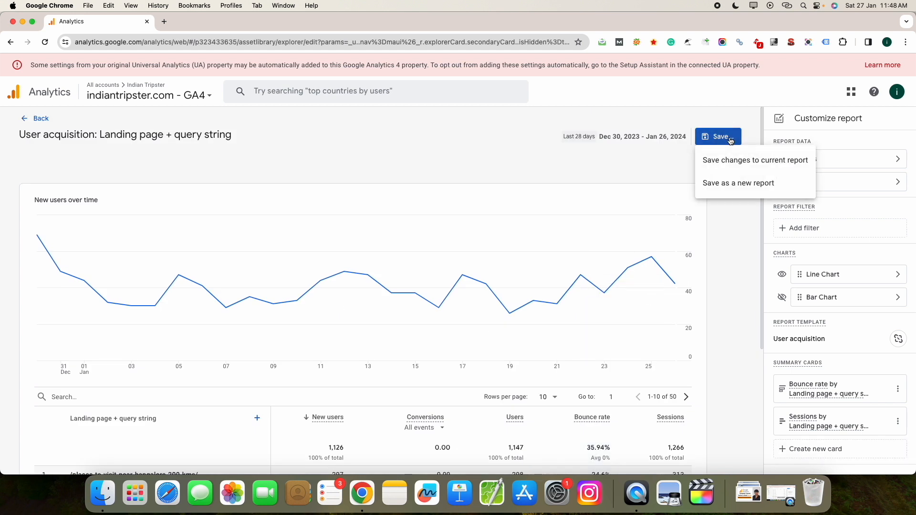
pyautogui.click(736, 186)
pyautogui.tripleClick(529, 251)
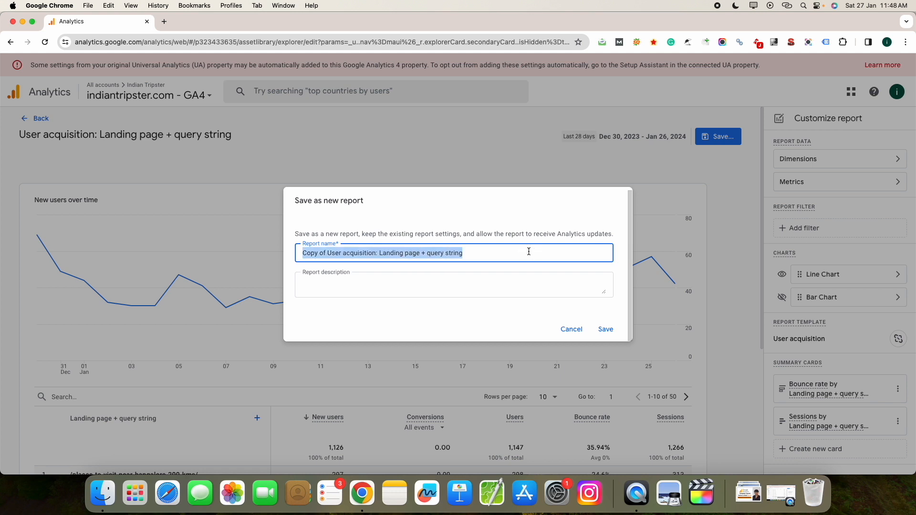
pyautogui.click(375, 255)
pyautogui.moveTo(379, 253); pyautogui.dragTo(341, 252)
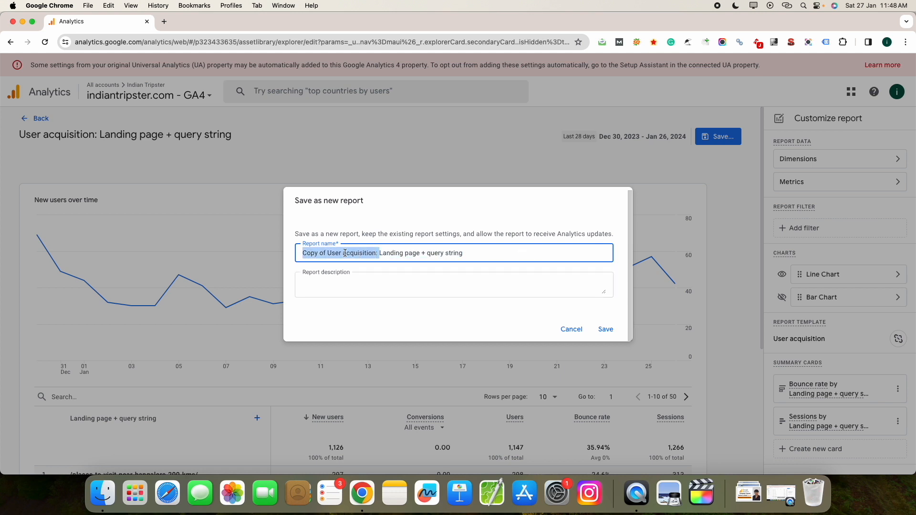
pyautogui.write('T')
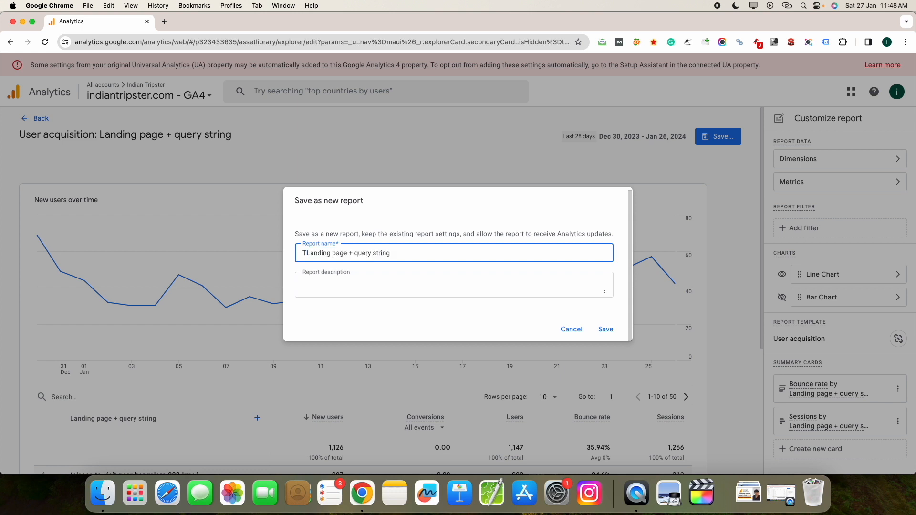
pyautogui.write('ripster:')
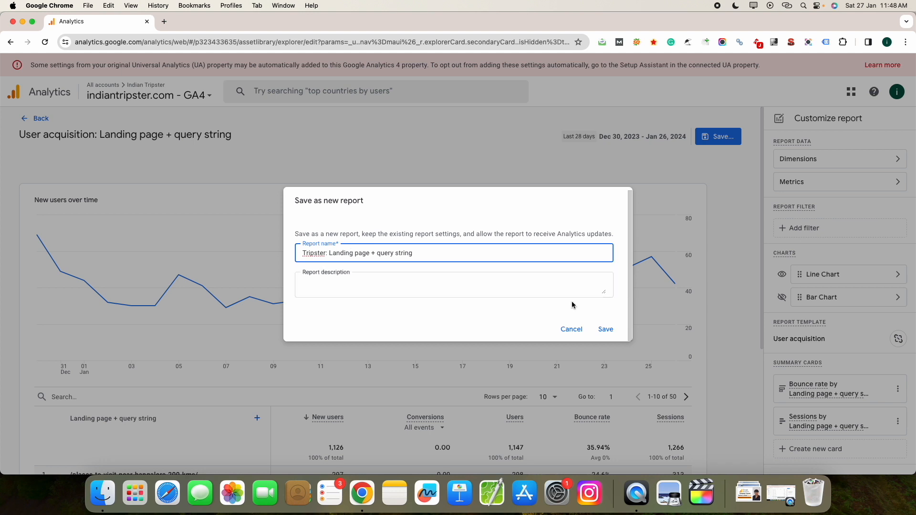
pyautogui.click(606, 331)
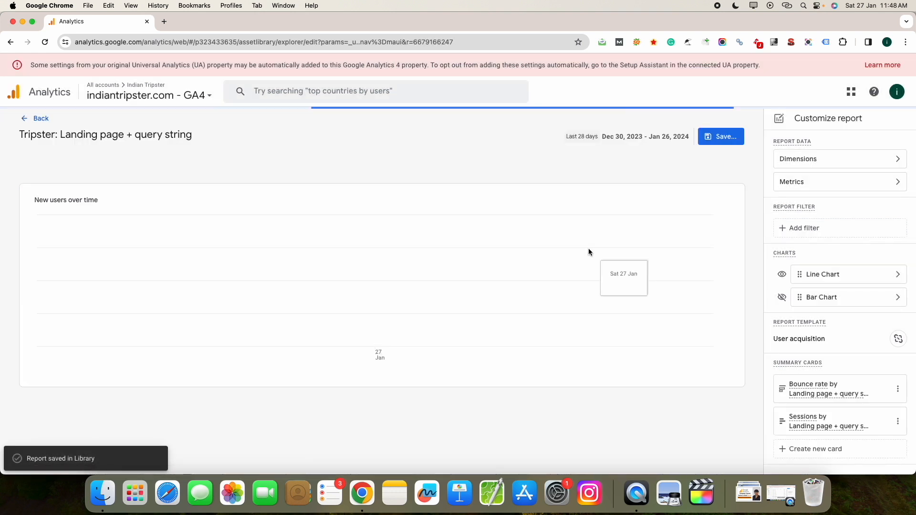
# Step: Return to the report library and open the Tripster Traffic collection for editing
pyautogui.scroll(-4, 487, 229)
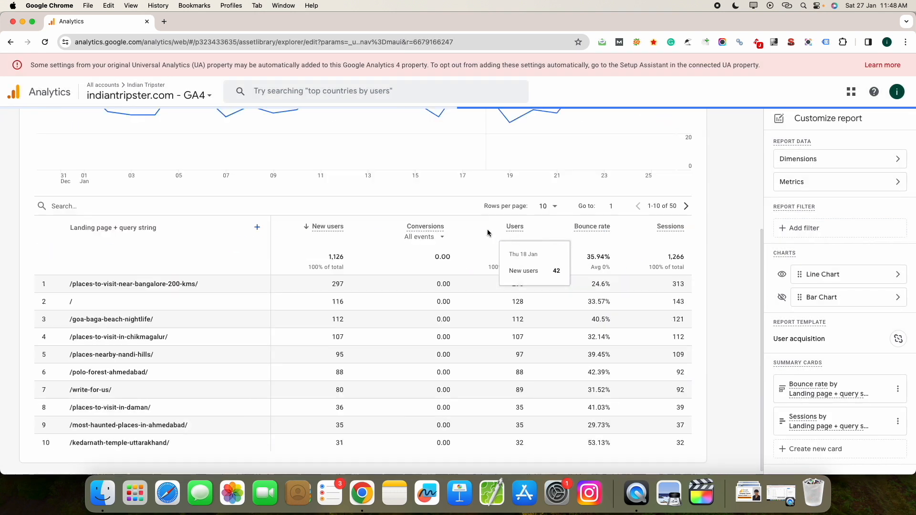
pyautogui.scroll(4, 489, 233)
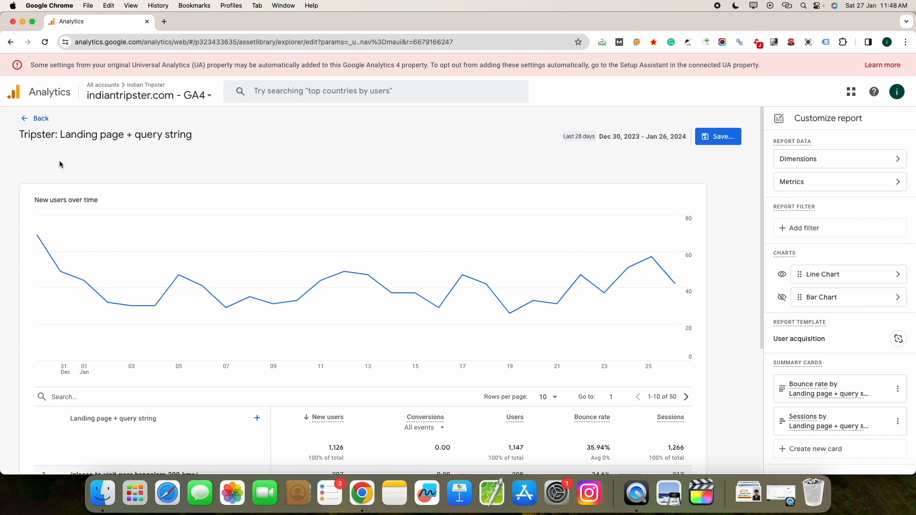
pyautogui.click(37, 120)
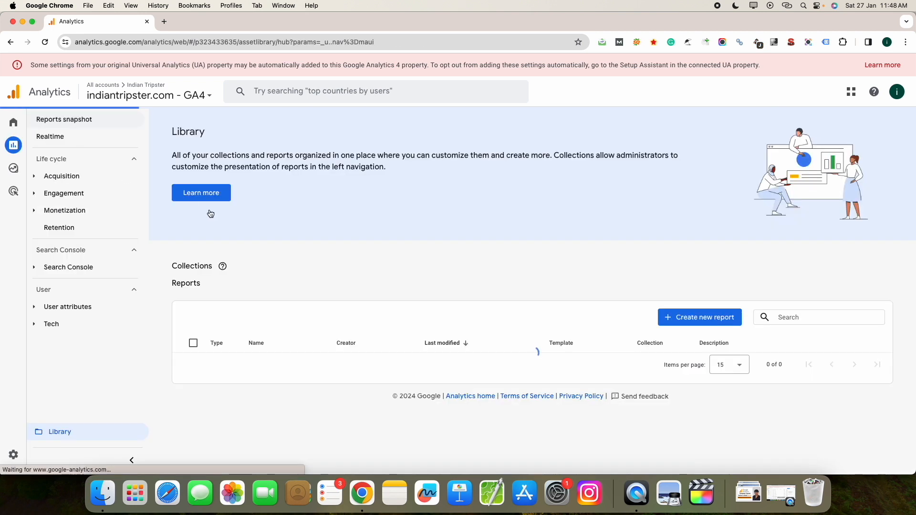
pyautogui.scroll(-3, 445, 276)
pyautogui.scroll(-2, 426, 291)
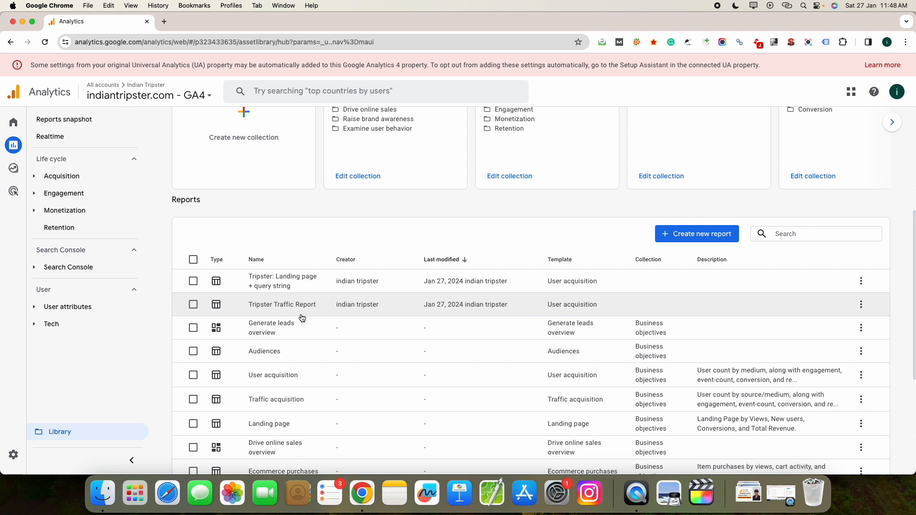
pyautogui.scroll(1, 302, 318)
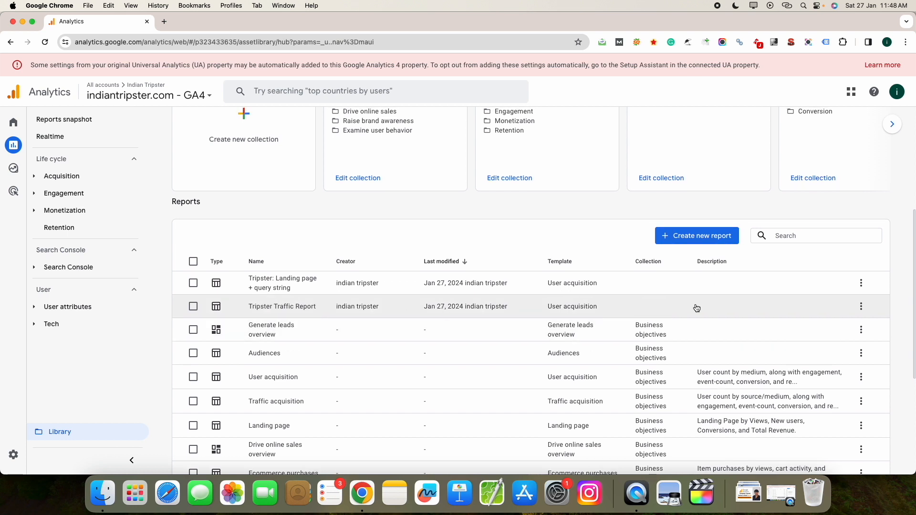
pyautogui.scroll(5, 649, 305)
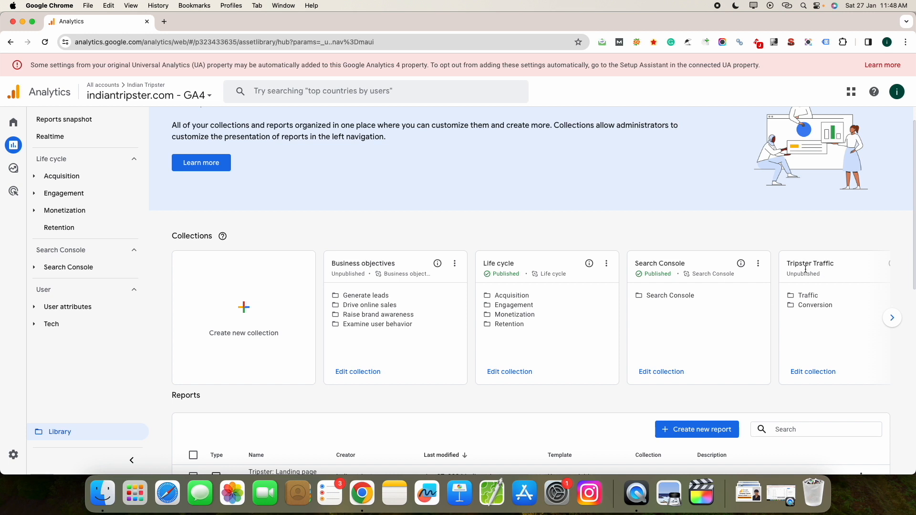
pyautogui.click(817, 369)
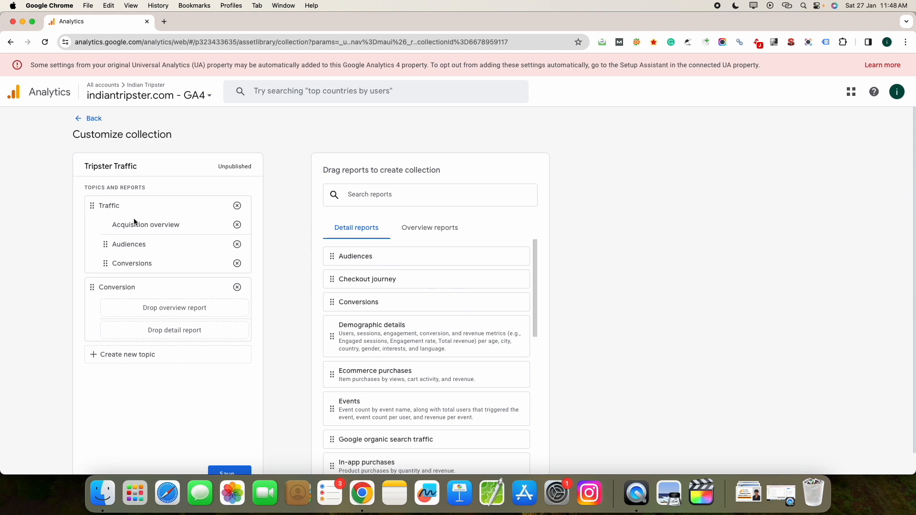
# Step: Remove the Audiences, Conversions and Acquisition overview reports from the collection's Traffic topic
pyautogui.click(234, 247)
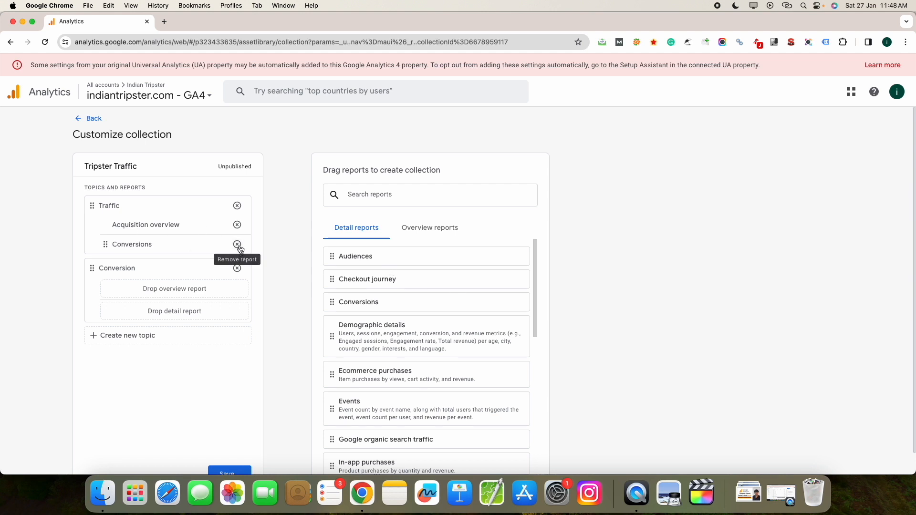
pyautogui.click(237, 244)
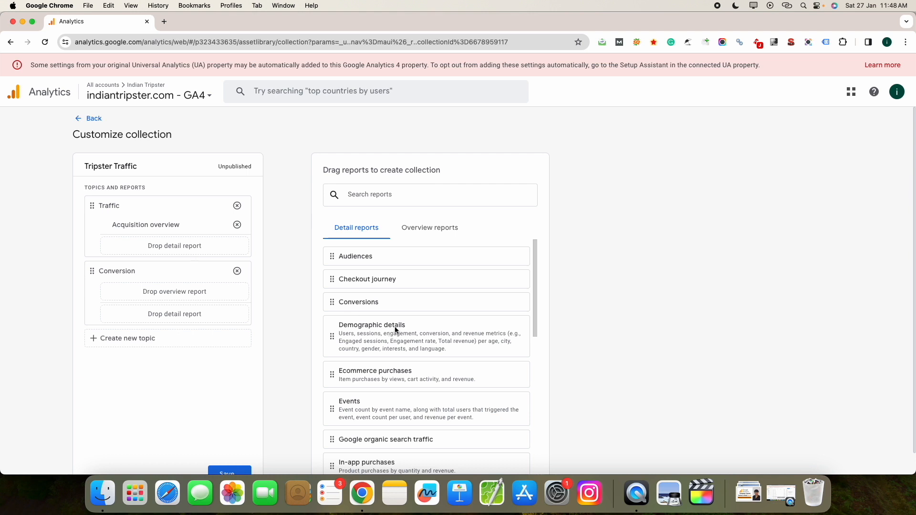
pyautogui.click(237, 225)
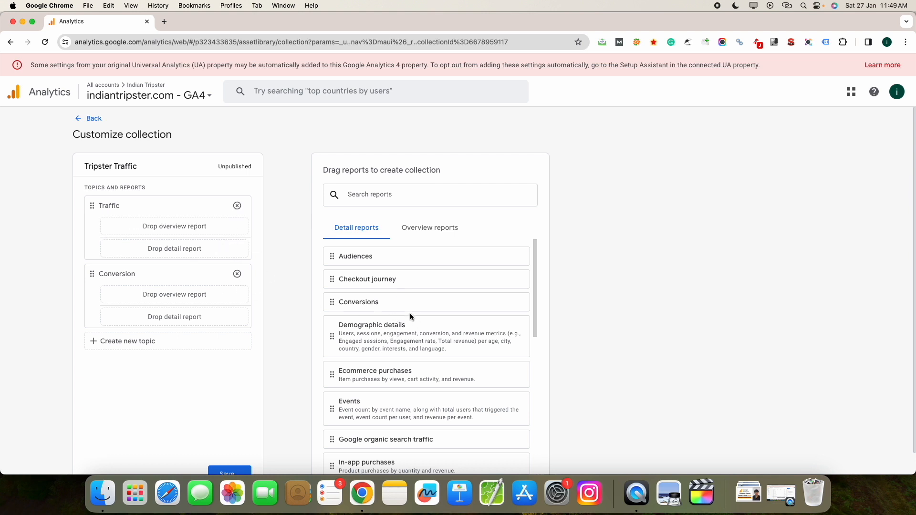
# Step: Search the reports for "tri" and add Tripster Traffic Report and Tripster: Landing page + query string to the Traffic topic
pyautogui.click(382, 193)
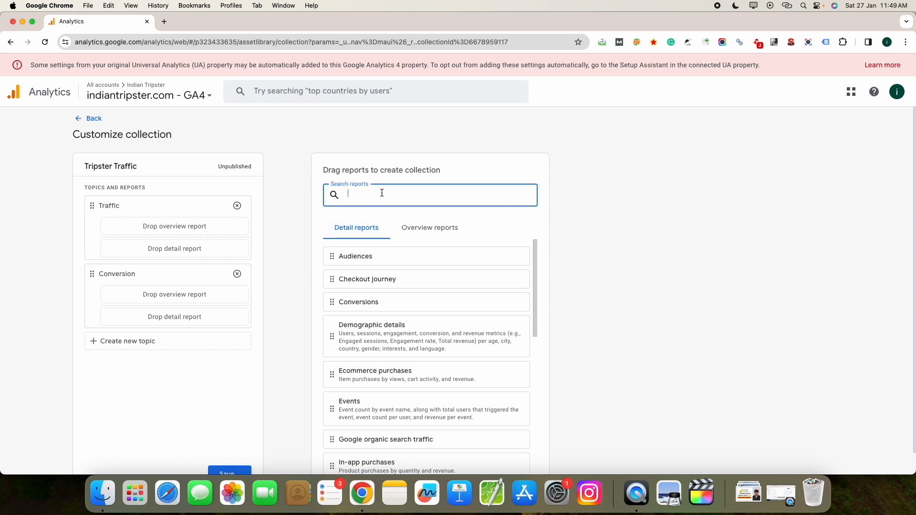
pyautogui.write('tri')
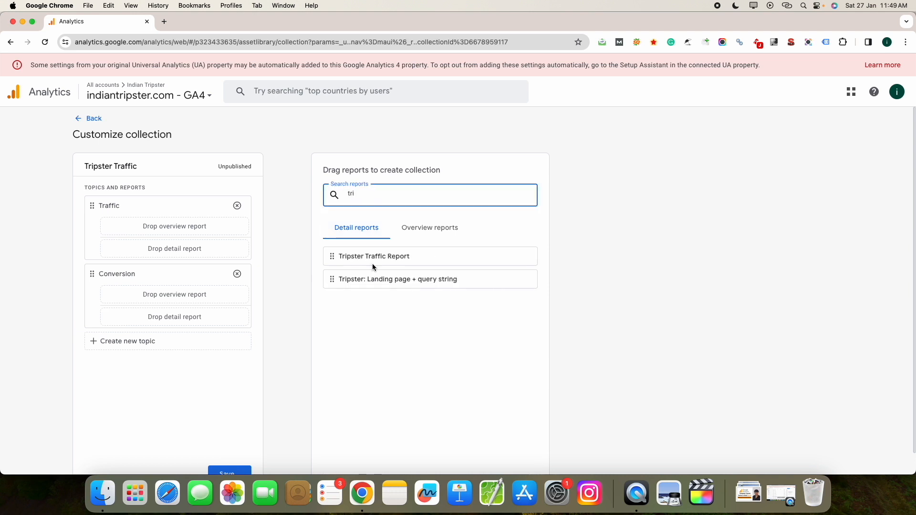
pyautogui.click(390, 255)
pyautogui.moveTo(407, 261); pyautogui.dragTo(181, 254)
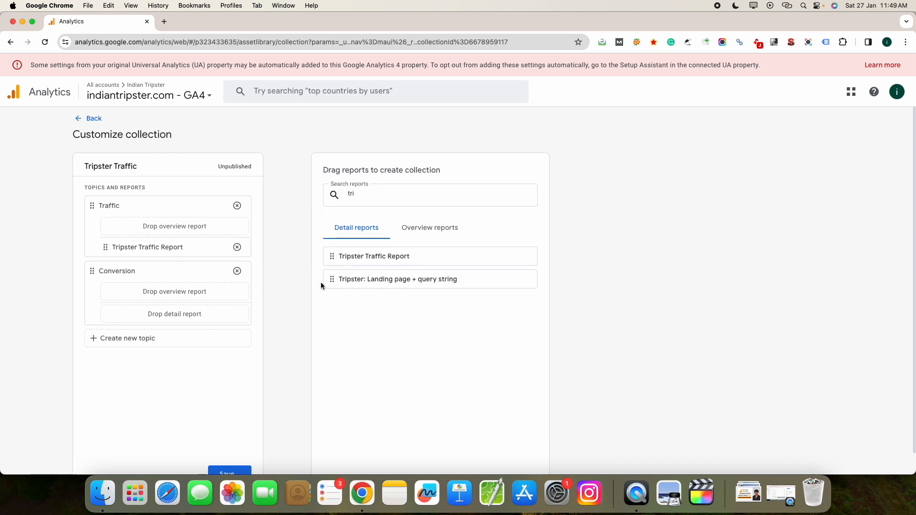
pyautogui.moveTo(347, 280); pyautogui.dragTo(111, 250)
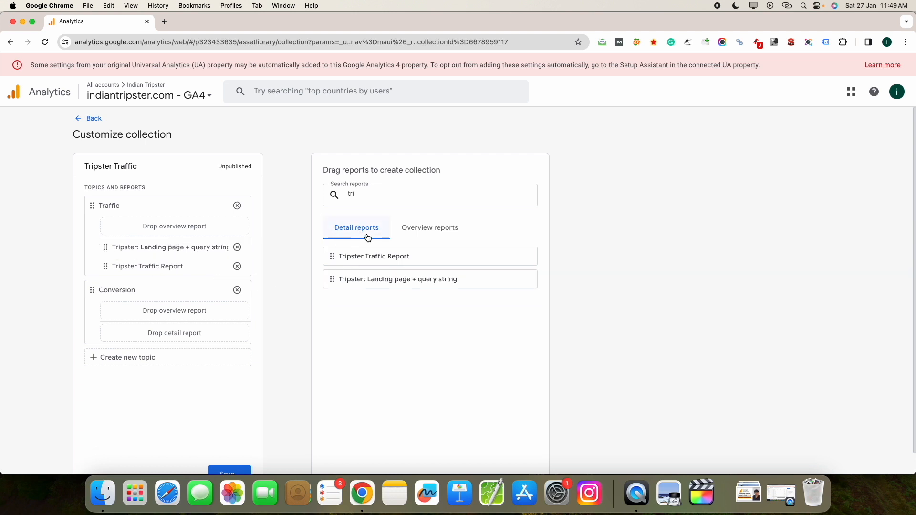
# Step: Save the changes to the current Tripster Traffic collection
pyautogui.scroll(-1, 209, 246)
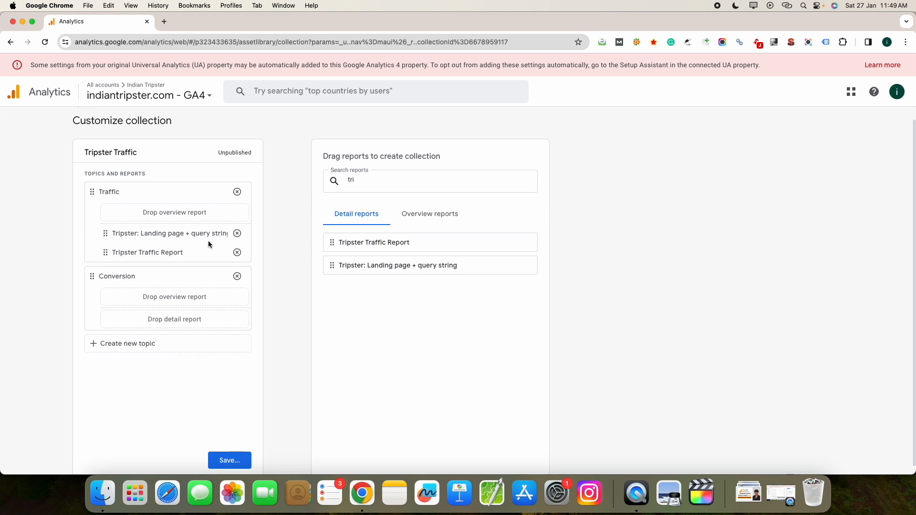
pyautogui.scroll(-1, 226, 286)
pyautogui.click(239, 454)
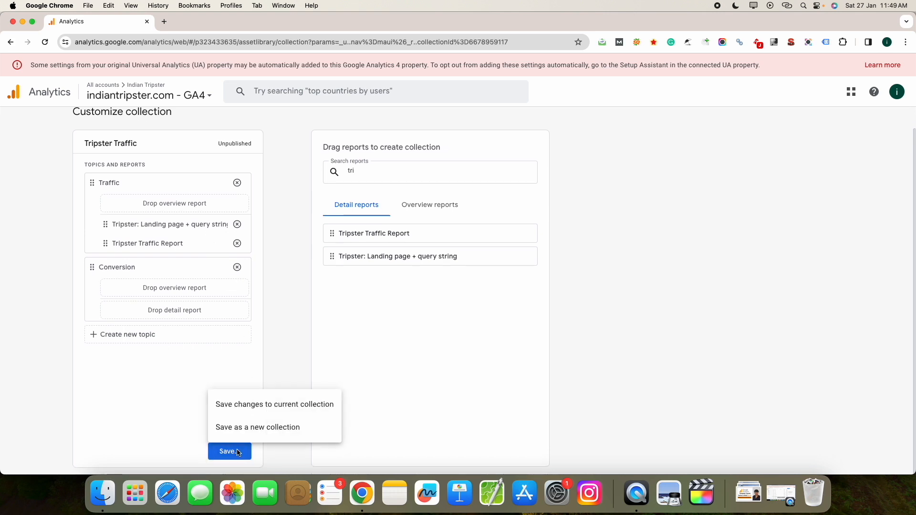
pyautogui.click(265, 406)
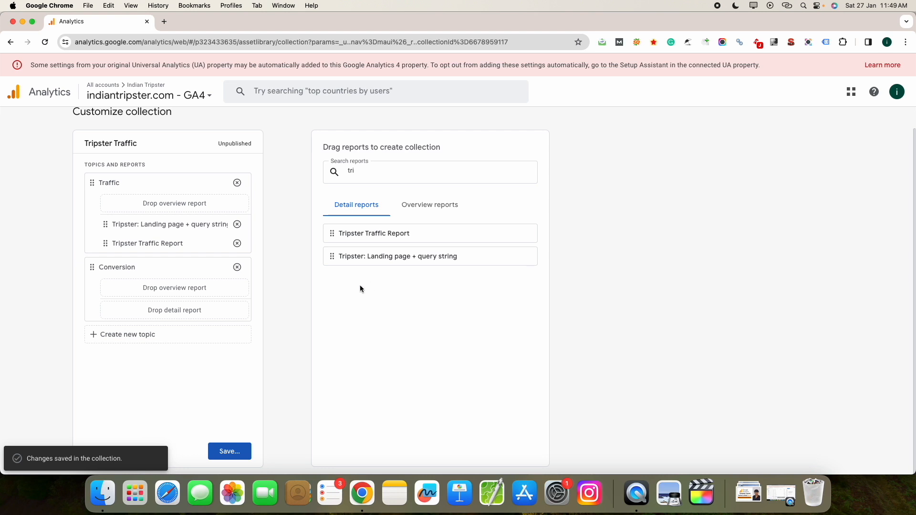
# Step: Return to the library and publish the Tripster Traffic collection
pyautogui.scroll(1, 53, 156)
pyautogui.click(94, 119)
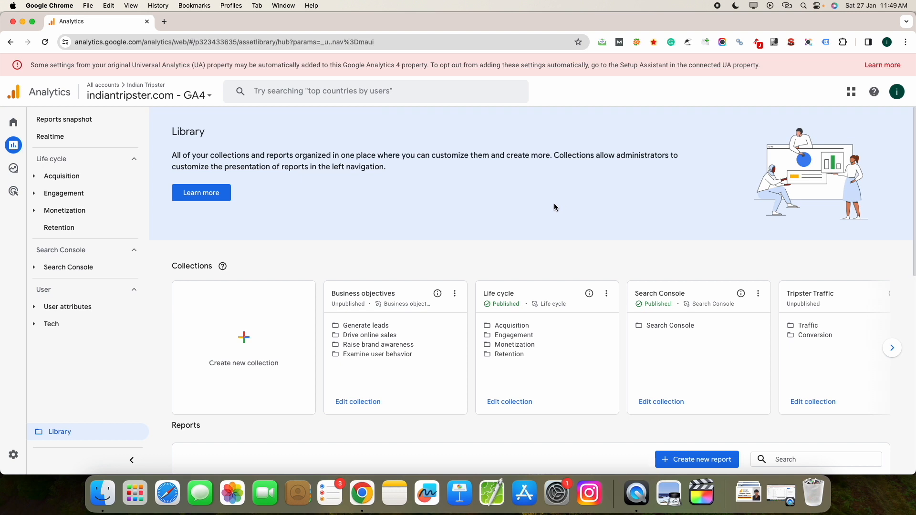
pyautogui.scroll(-1, 638, 200)
pyautogui.scroll(5, 637, 203)
pyautogui.scroll(-1, 640, 204)
pyautogui.scroll(1, 639, 204)
pyautogui.moveTo(891, 294)
pyautogui.click(892, 348)
pyautogui.click(726, 293)
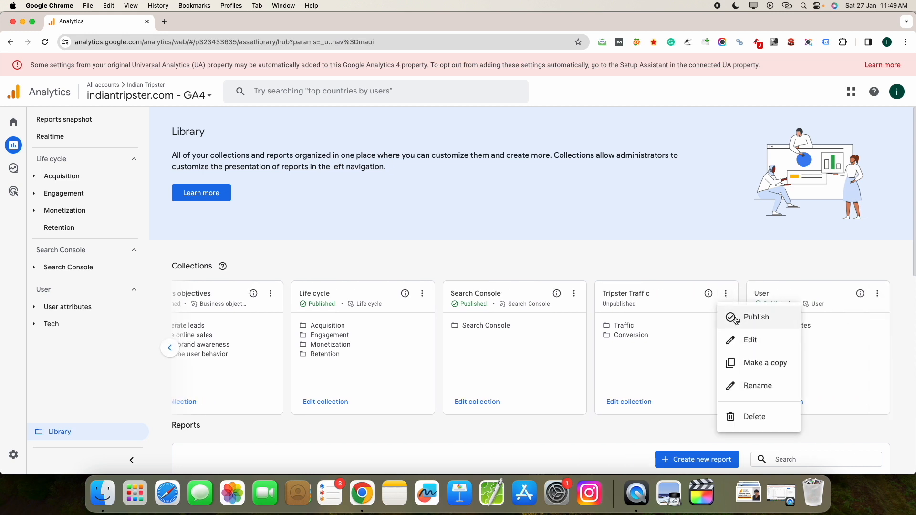
pyautogui.click(744, 317)
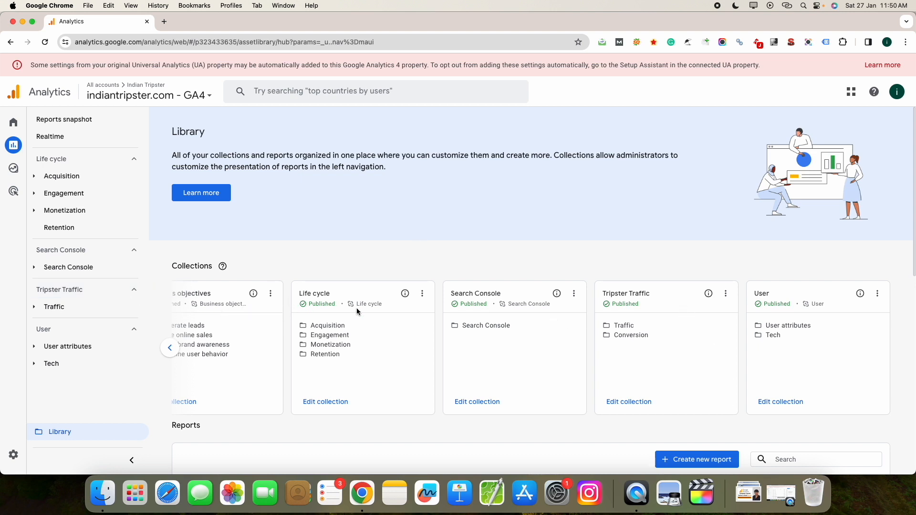
# Step: Unpublish the Life cycle and Search Console collections
pyautogui.click(422, 294)
pyautogui.click(432, 317)
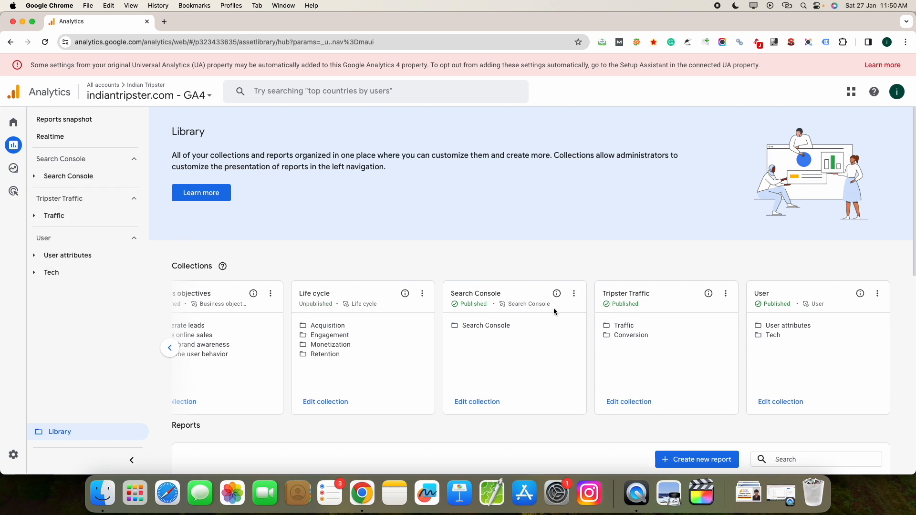
pyautogui.click(574, 294)
pyautogui.click(594, 327)
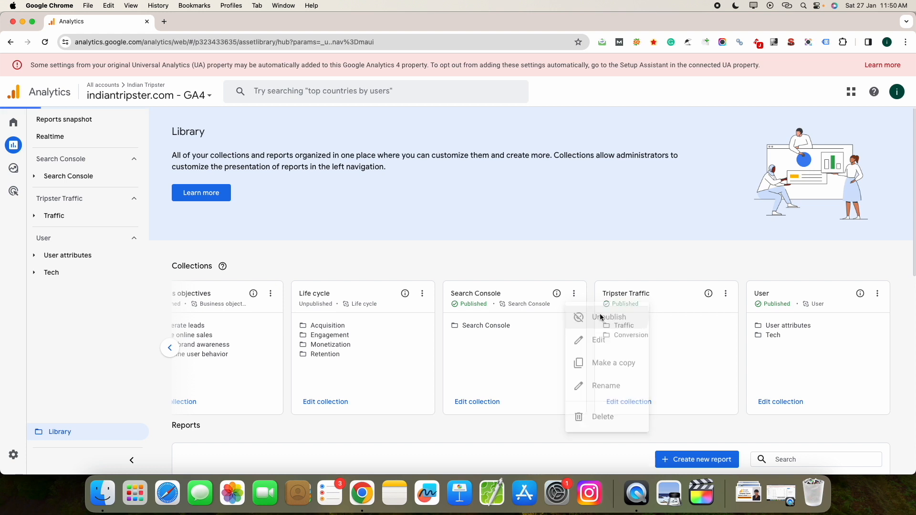
# Step: Unpublish the User collection
pyautogui.click(885, 301)
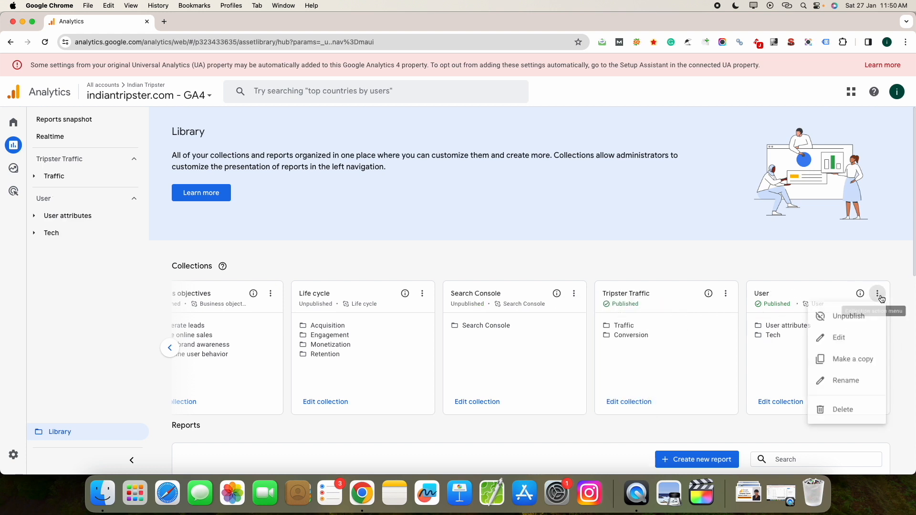
pyautogui.click(866, 318)
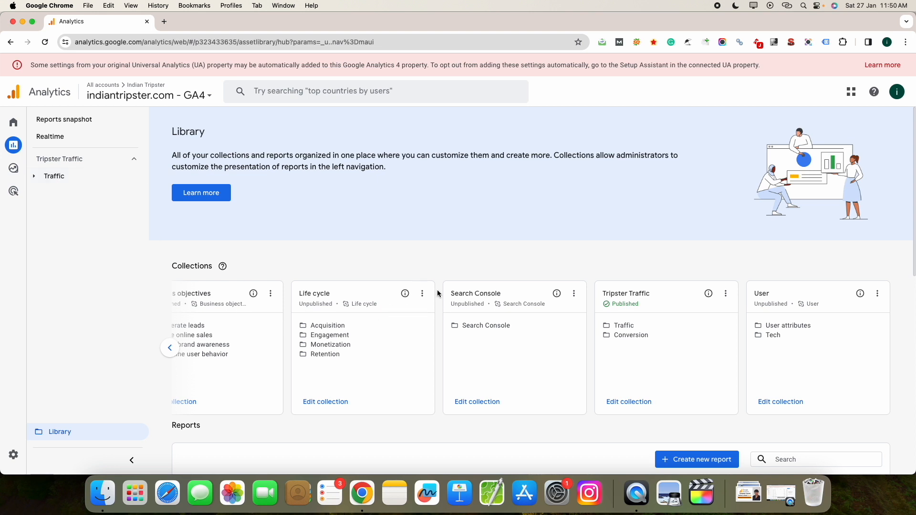
# Step: Create a new overview report from the library's reports list
pyautogui.scroll(-5, 439, 294)
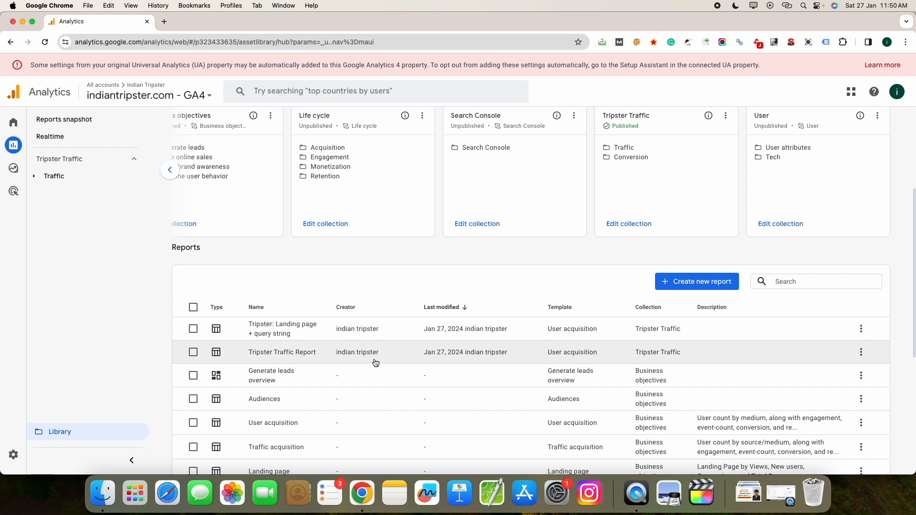
pyautogui.scroll(1, 376, 363)
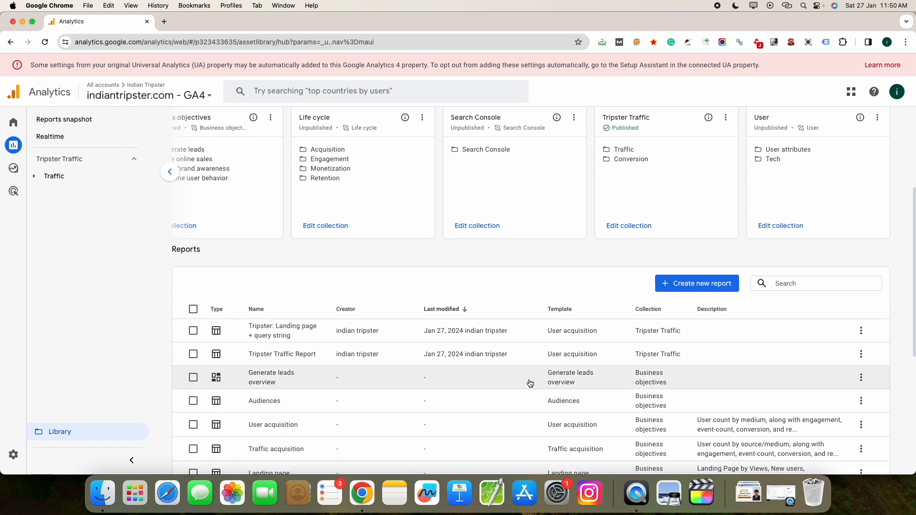
pyautogui.click(692, 289)
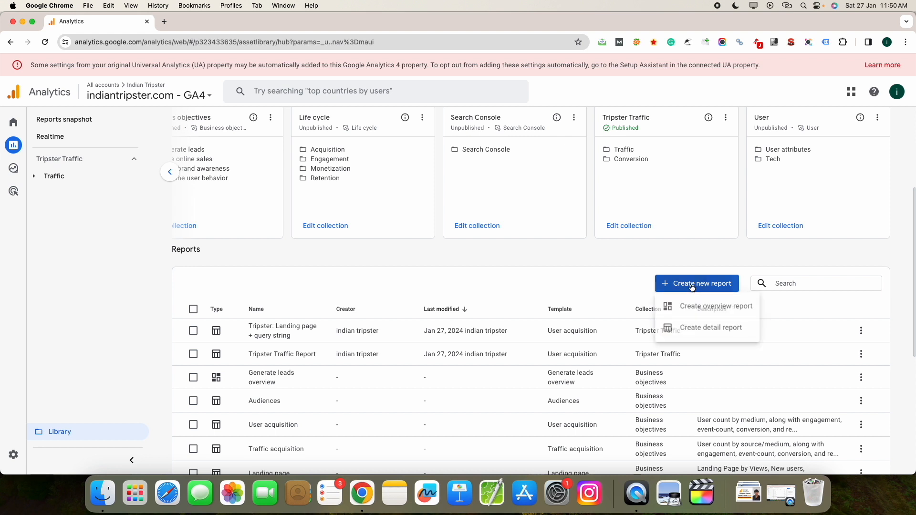
pyautogui.click(697, 309)
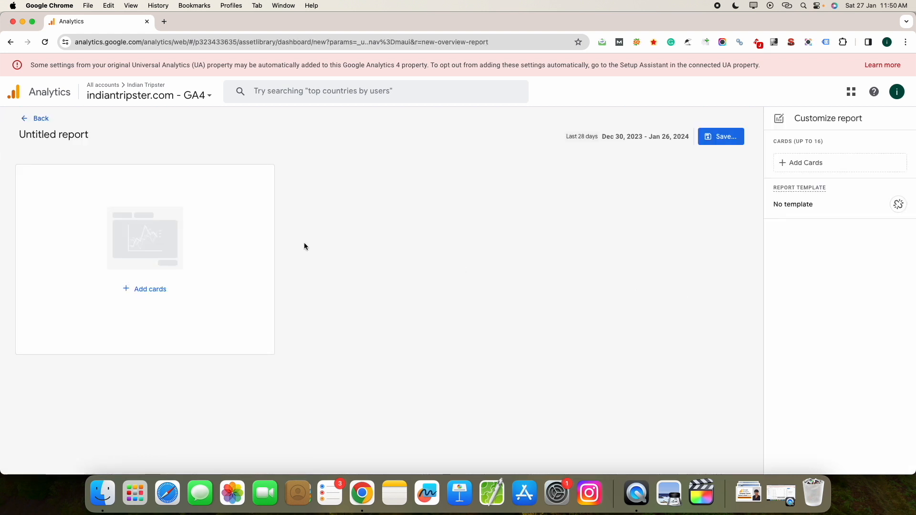
# Step: Add the Tripster Traffic summary cards: bounce rate and sessions by Landing page + query string, bounce rate and new users by First user medium
pyautogui.click(147, 287)
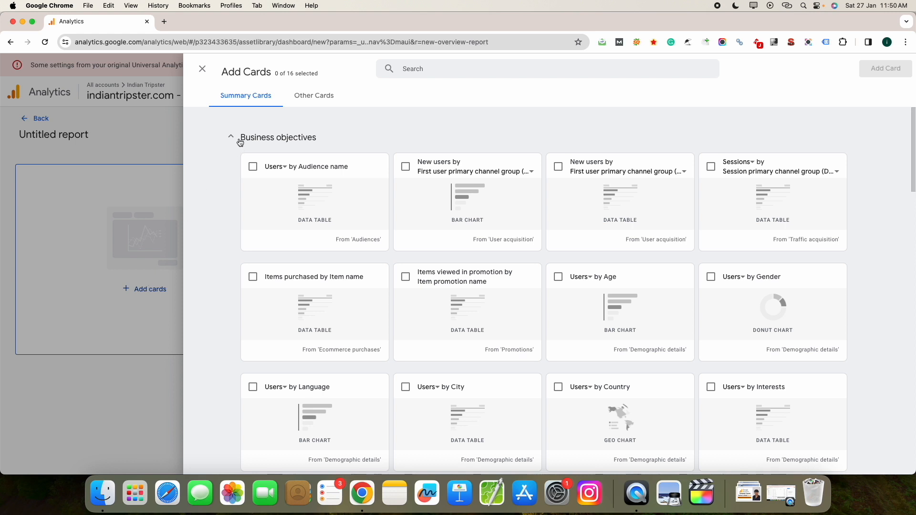
pyautogui.scroll(-10, 243, 224)
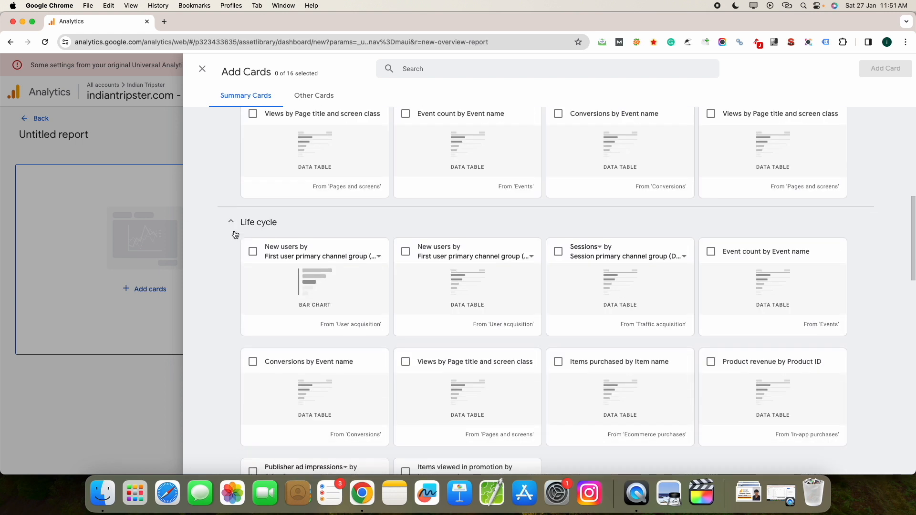
pyautogui.scroll(-10, 235, 234)
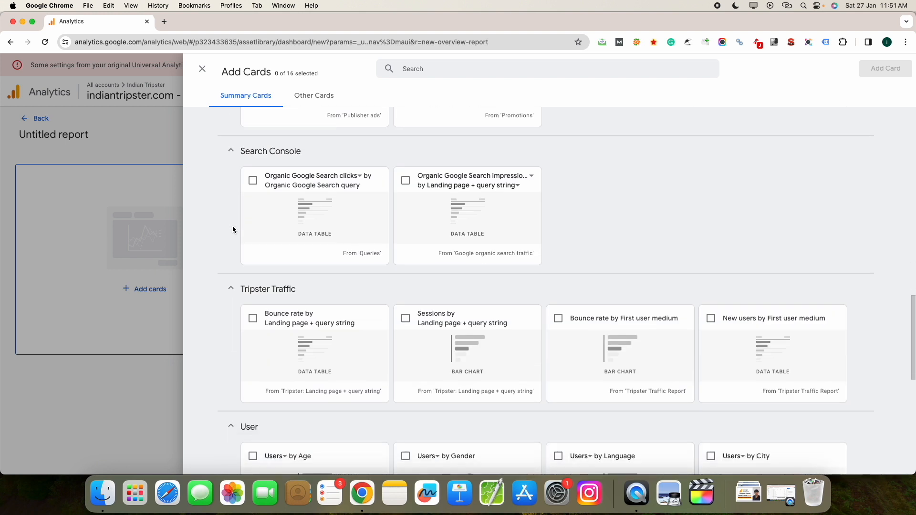
pyautogui.scroll(-3, 256, 268)
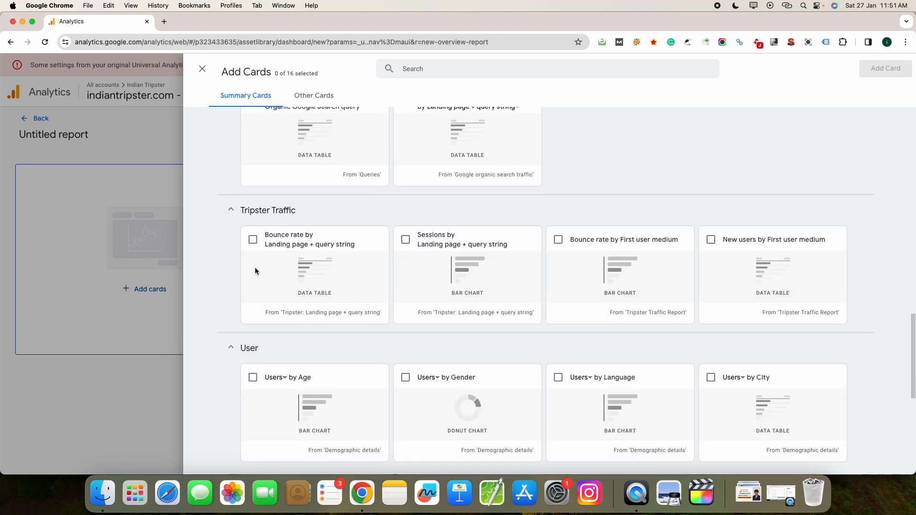
pyautogui.click(253, 240)
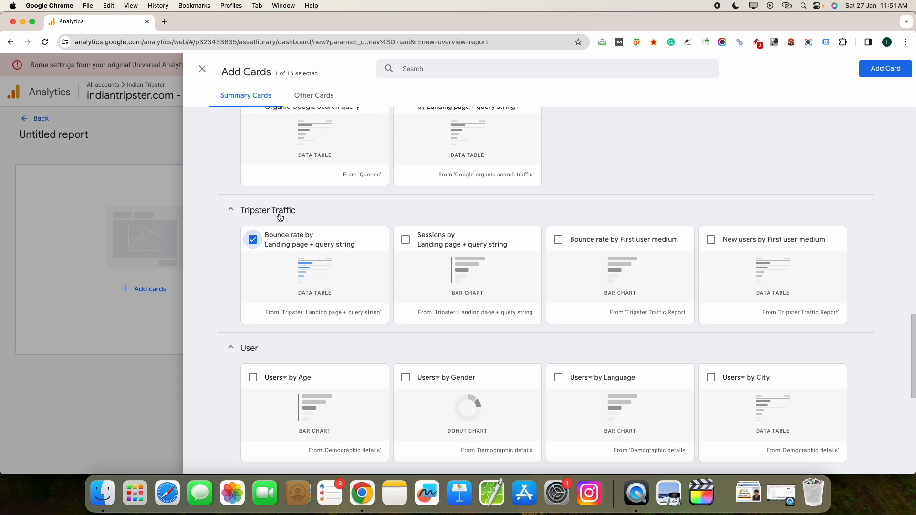
pyautogui.click(406, 239)
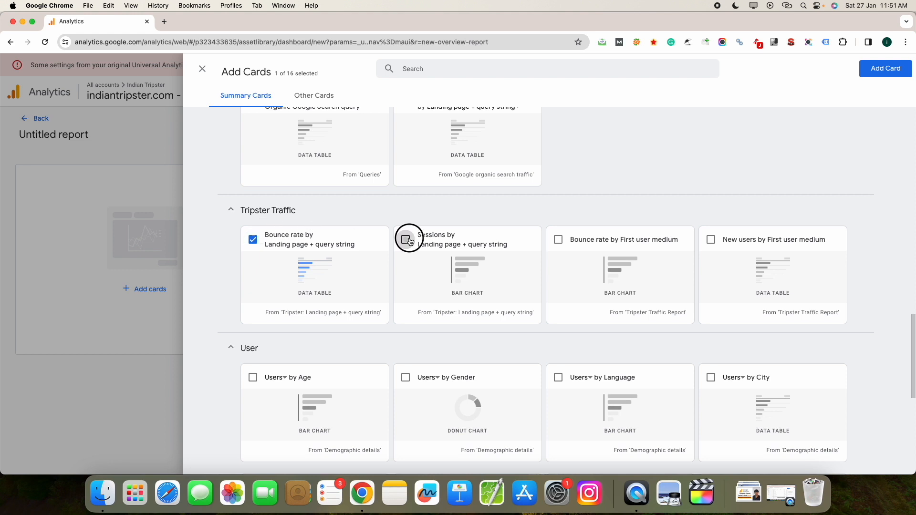
pyautogui.click(558, 239)
pyautogui.click(711, 240)
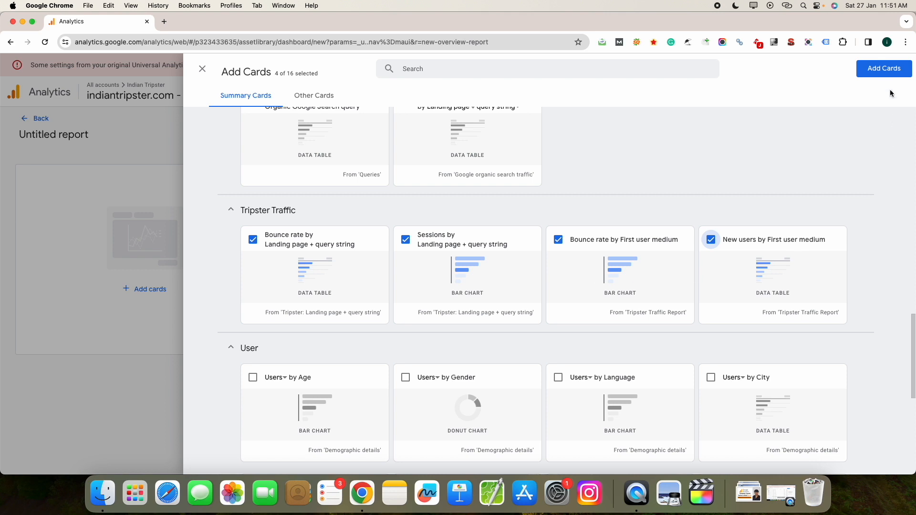
pyautogui.click(888, 72)
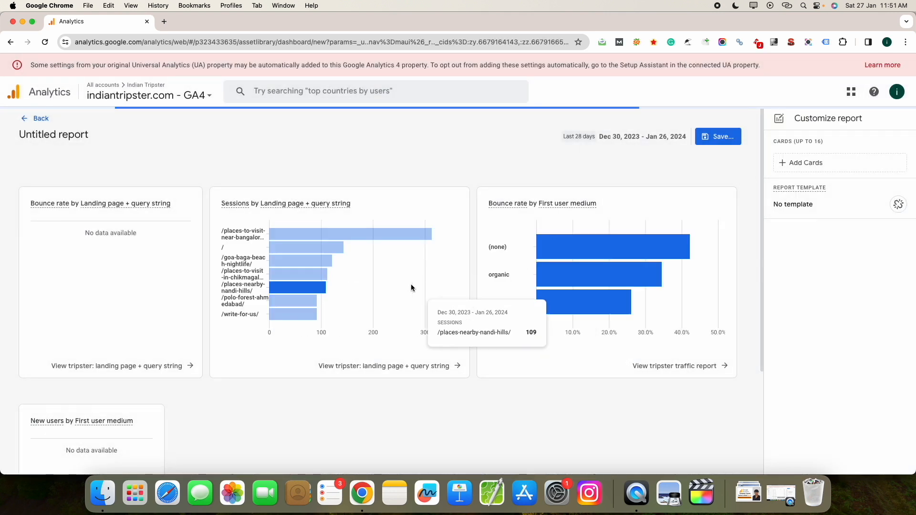
# Step: Save the new overview report under the name Tripster Overview Report
pyautogui.click(89, 136)
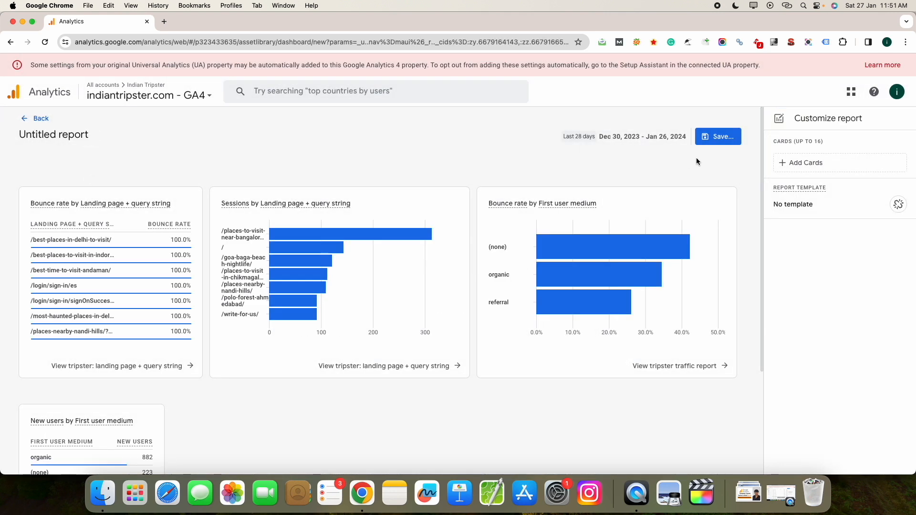
pyautogui.click(727, 143)
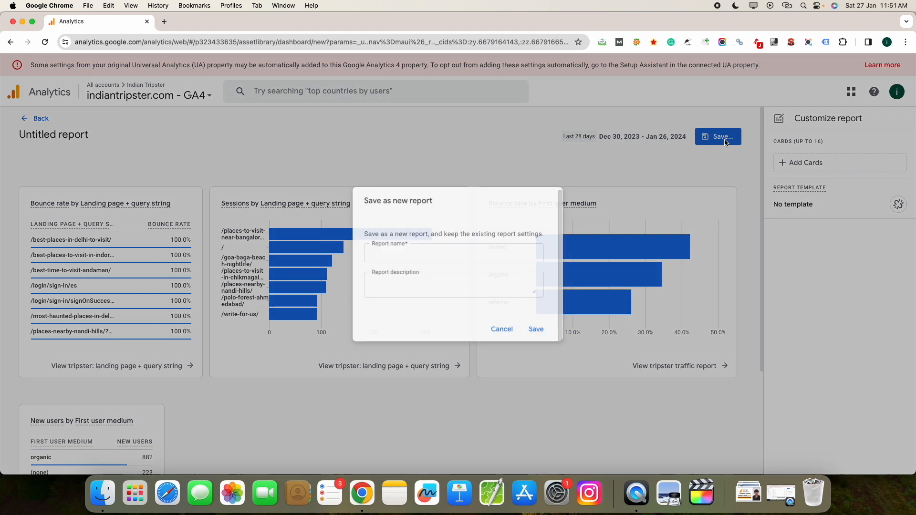
pyautogui.click(448, 256)
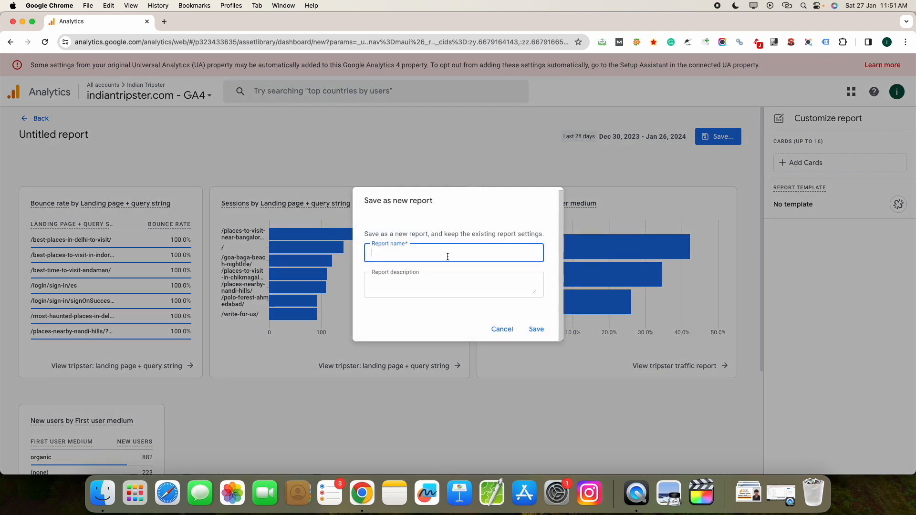
pyautogui.write('T')
pyautogui.hotkey('shift', 'Left')
pyautogui.hotkey('shift', 'Left')
pyautogui.hotkey('shift', 'Left')
pyautogui.hotkey('shift', 'Left')
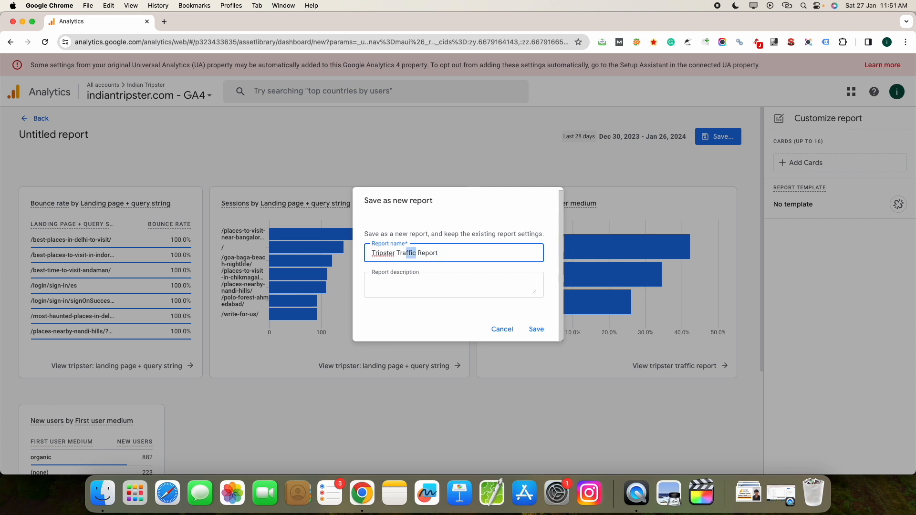
pyautogui.write('Overview')
pyautogui.click(535, 329)
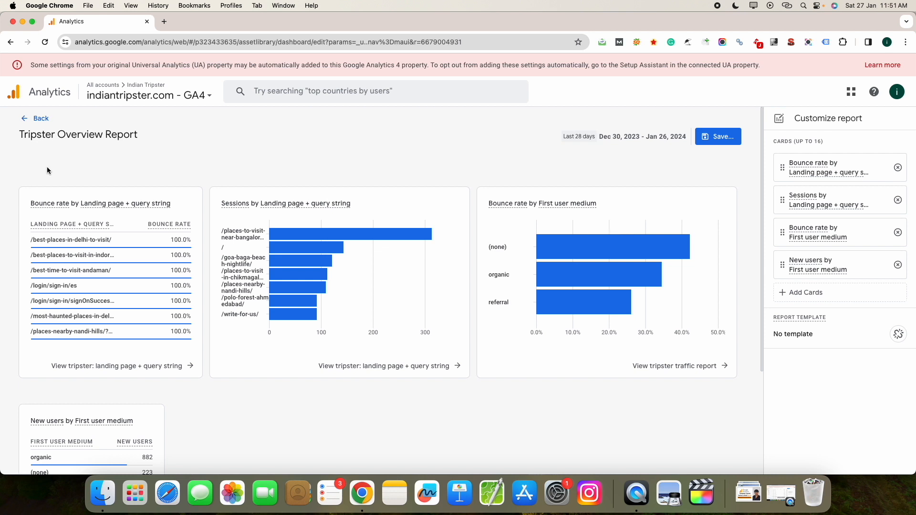
# Step: Edit the Tripster Traffic collection, search its overview reports for "tr" and add Tripster Overview Report as the Traffic topic's overview
pyautogui.click(41, 119)
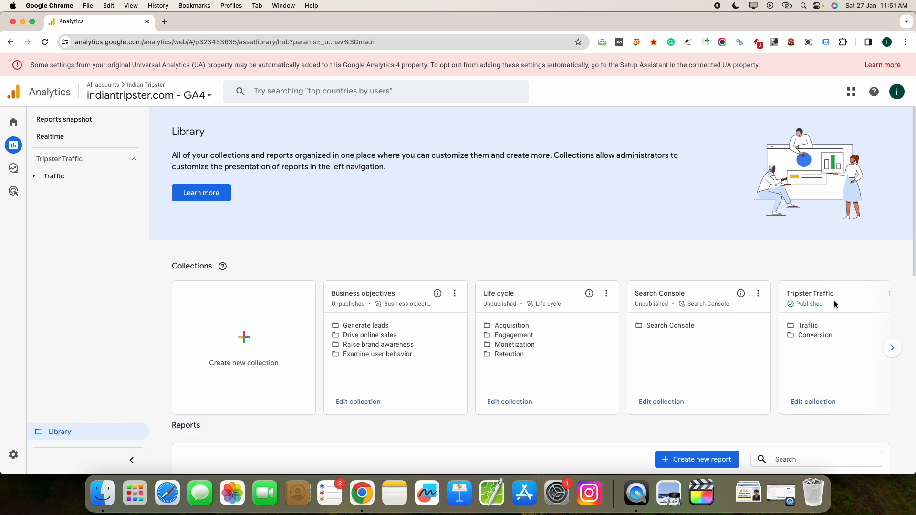
pyautogui.click(813, 402)
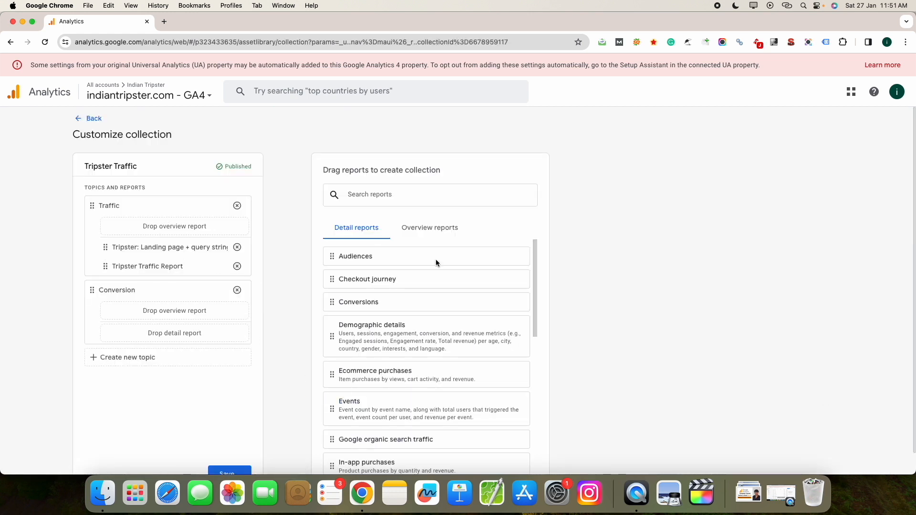
pyautogui.click(443, 231)
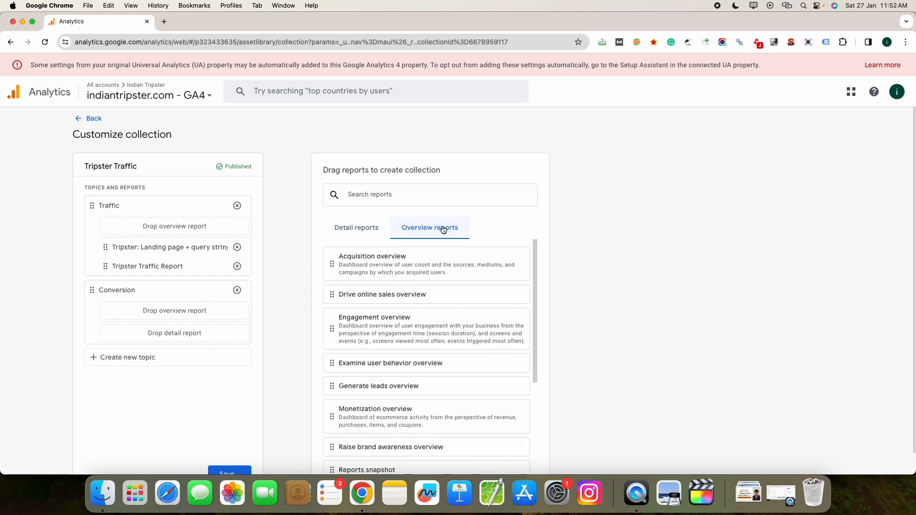
pyautogui.click(444, 196)
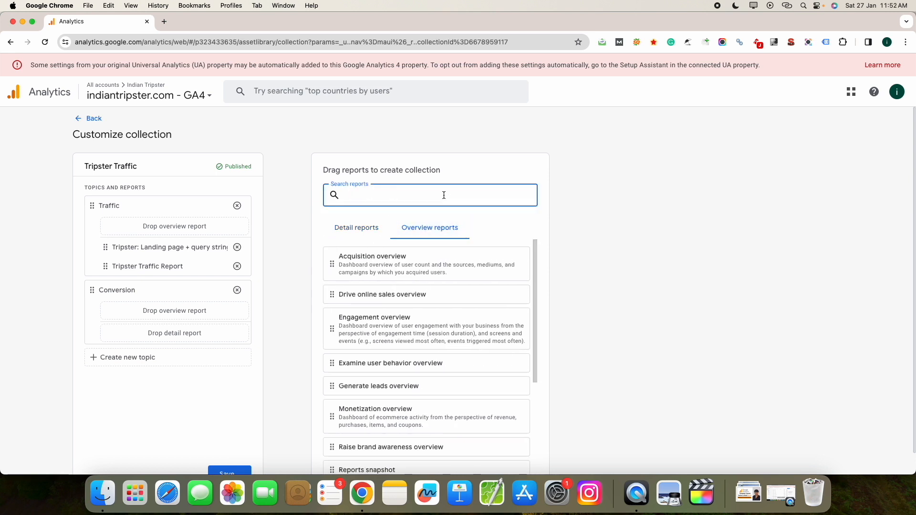
pyautogui.write('tr')
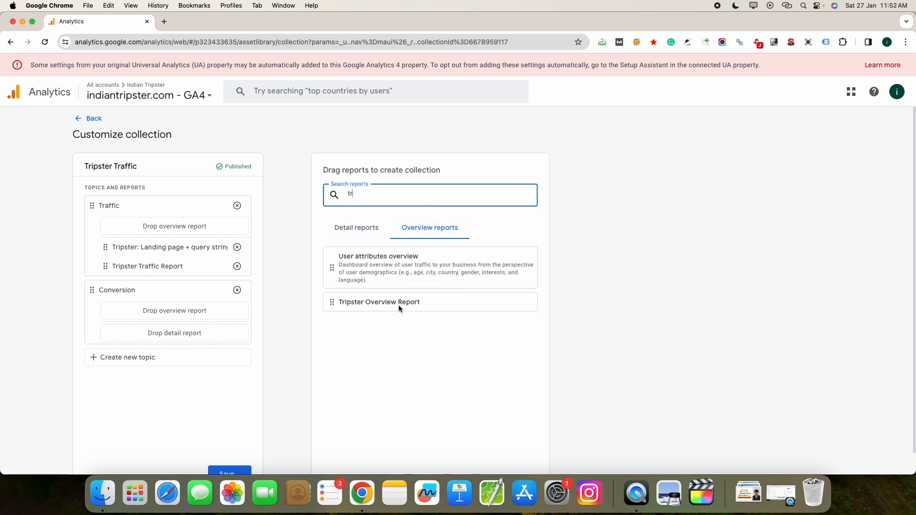
pyautogui.moveTo(381, 305); pyautogui.dragTo(208, 226)
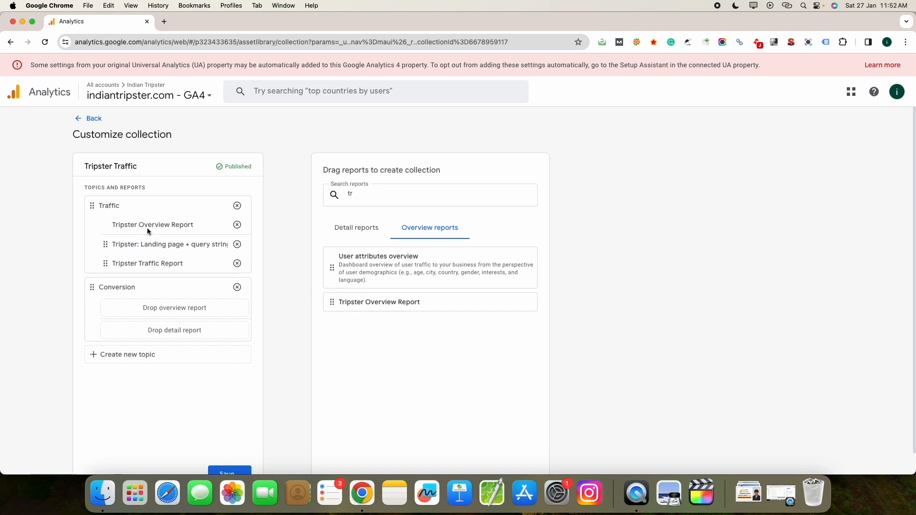
# Step: Save the changes to the current Tripster Traffic collection and return to the library
pyautogui.scroll(-1, 236, 286)
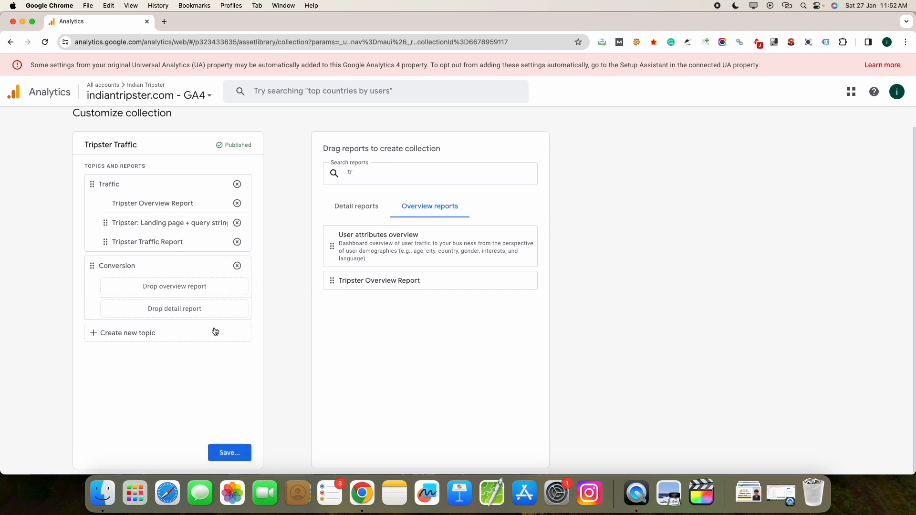
pyautogui.click(232, 452)
pyautogui.click(269, 405)
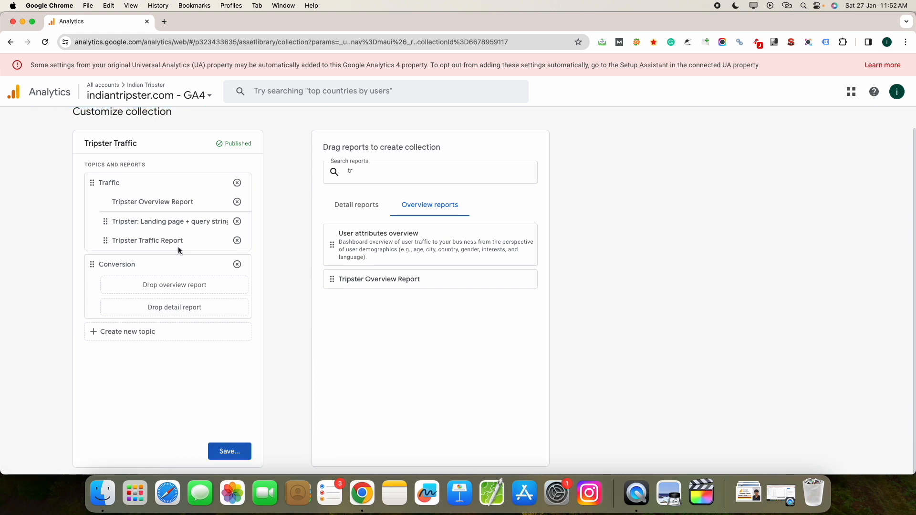
pyautogui.scroll(1, 24, 197)
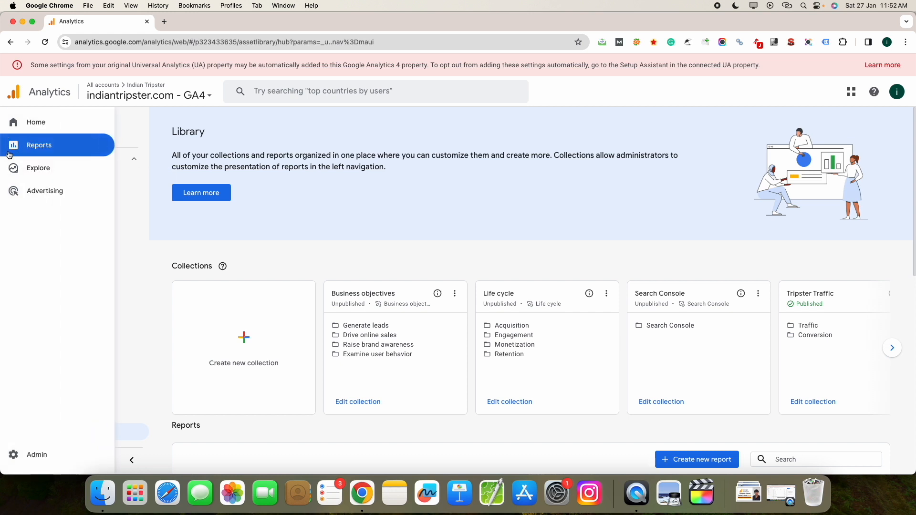
# Step: Expand the Traffic topic and review Tripster Overview Report, Tripster: Landing page + query string and Tripster Traffic Report
pyautogui.click(36, 178)
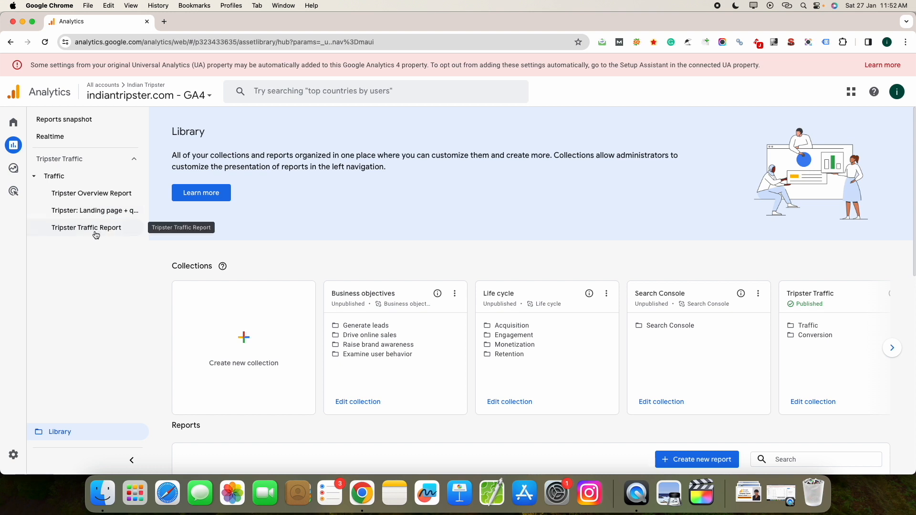
pyautogui.click(110, 195)
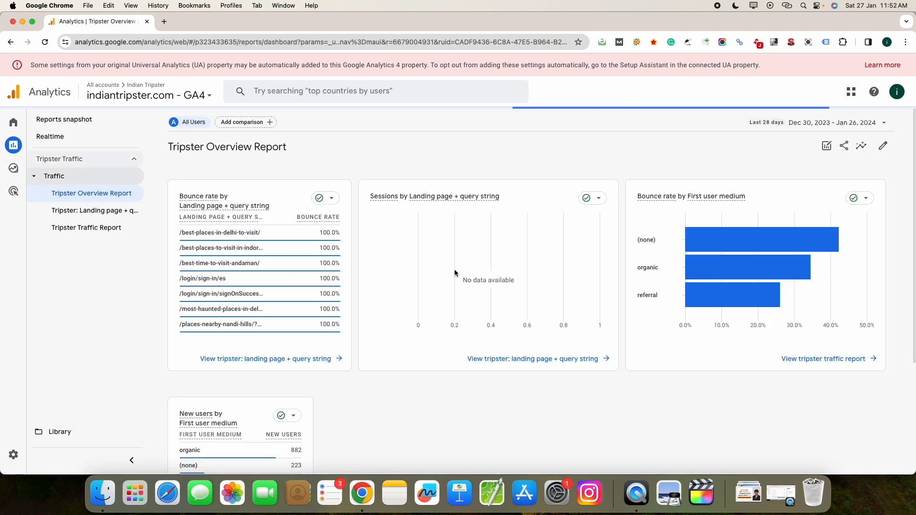
pyautogui.moveTo(560, 232)
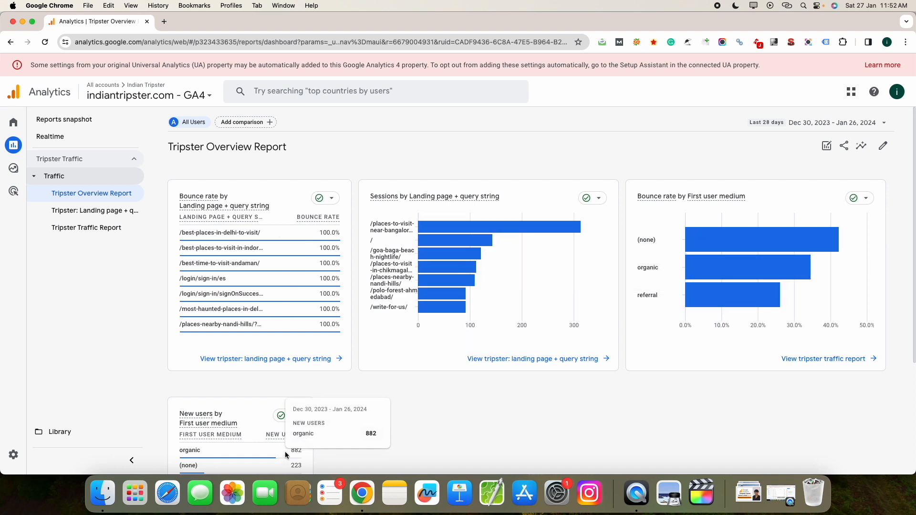
pyautogui.click(80, 210)
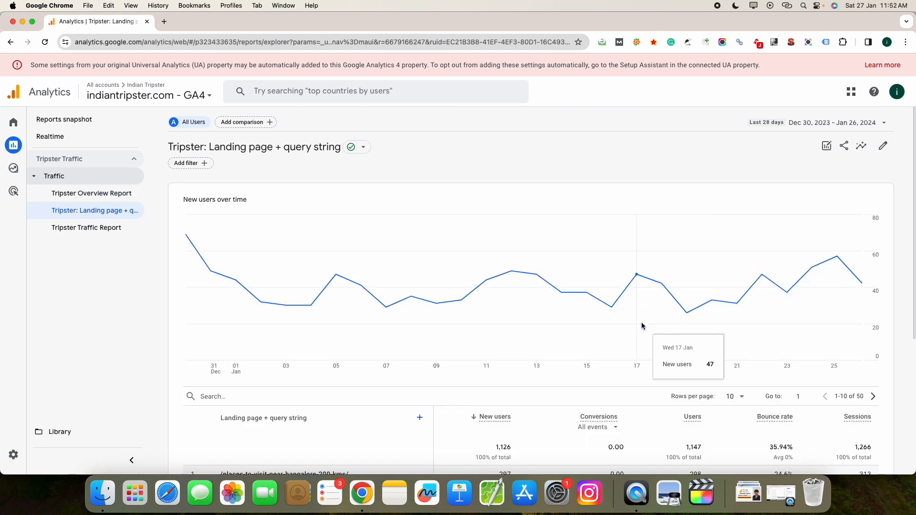
pyautogui.scroll(-2, 641, 323)
pyautogui.scroll(2, 103, 232)
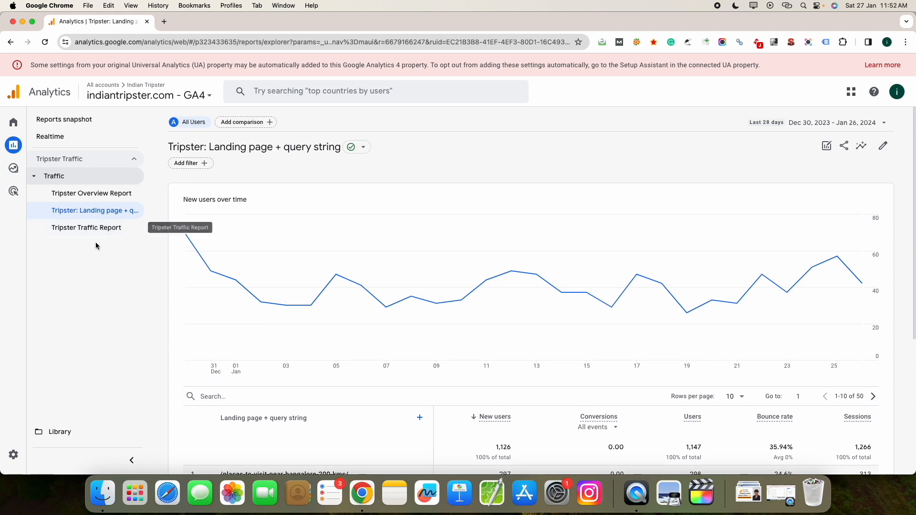
pyautogui.click(97, 233)
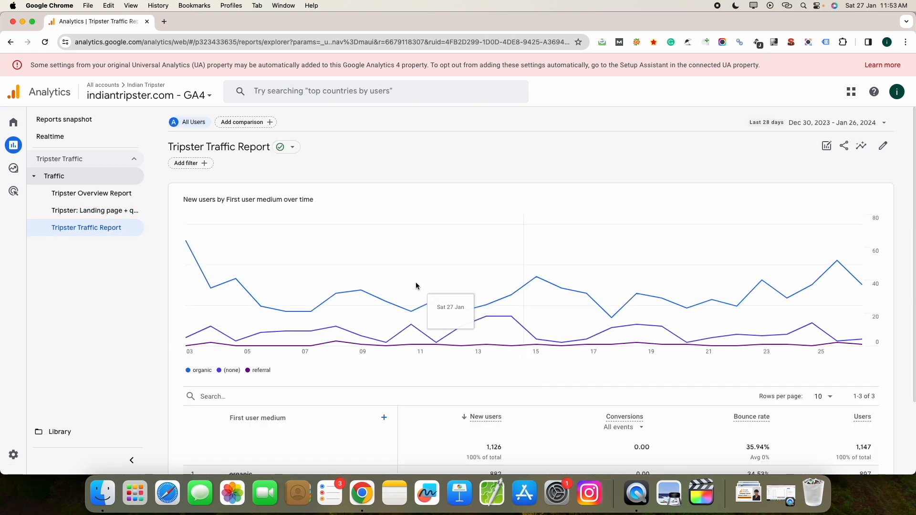
pyautogui.scroll(-3, 716, 414)
pyautogui.scroll(1, 662, 384)
pyautogui.scroll(1, 661, 382)
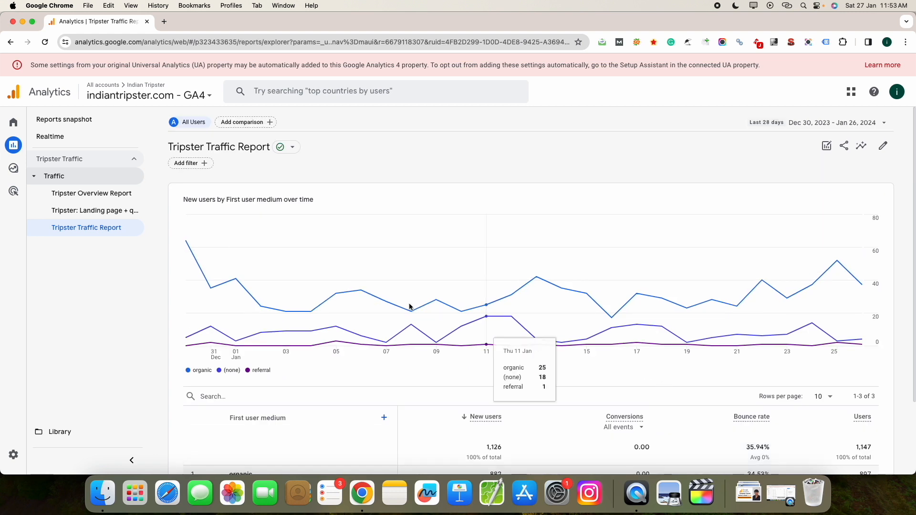
pyautogui.click(74, 197)
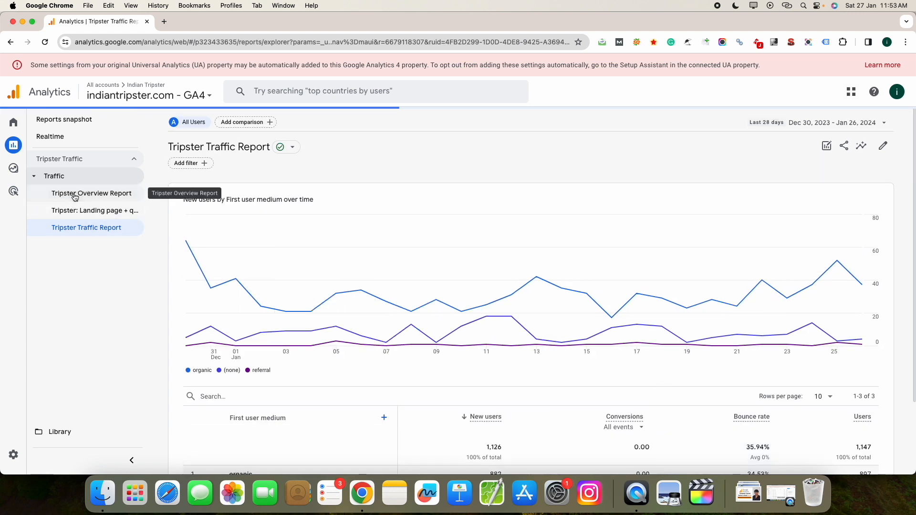